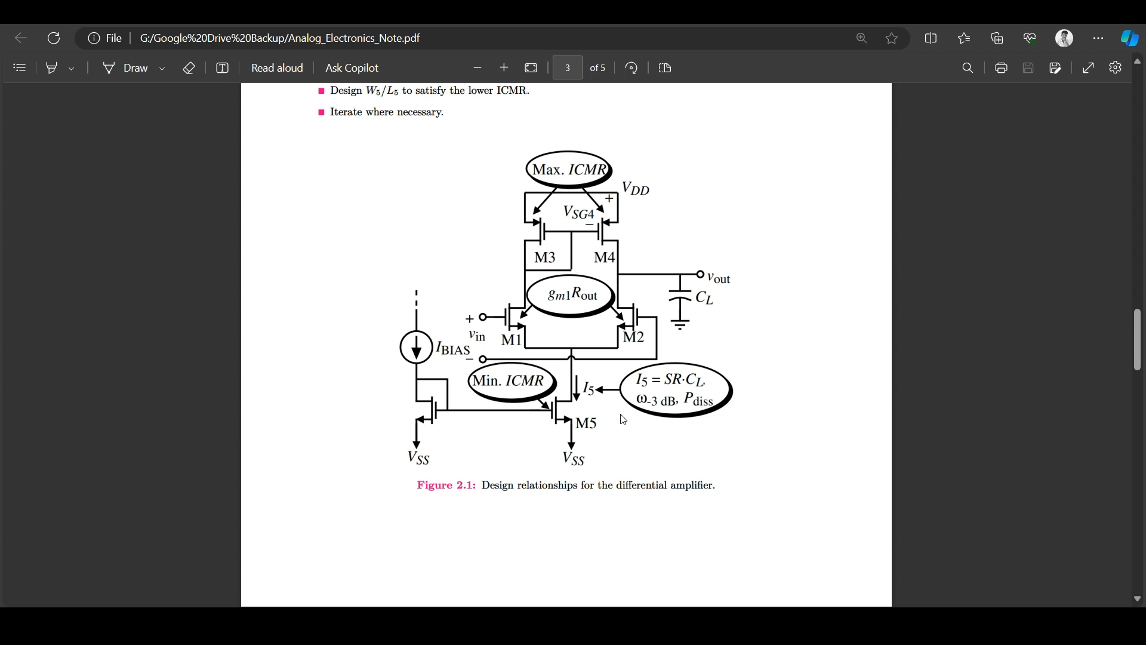
Step: Bracket the rows from upCox to VTP(max) in the Specification Design Table with freehand pen strokes on both sides
scroll(621, 416, "down", 10)
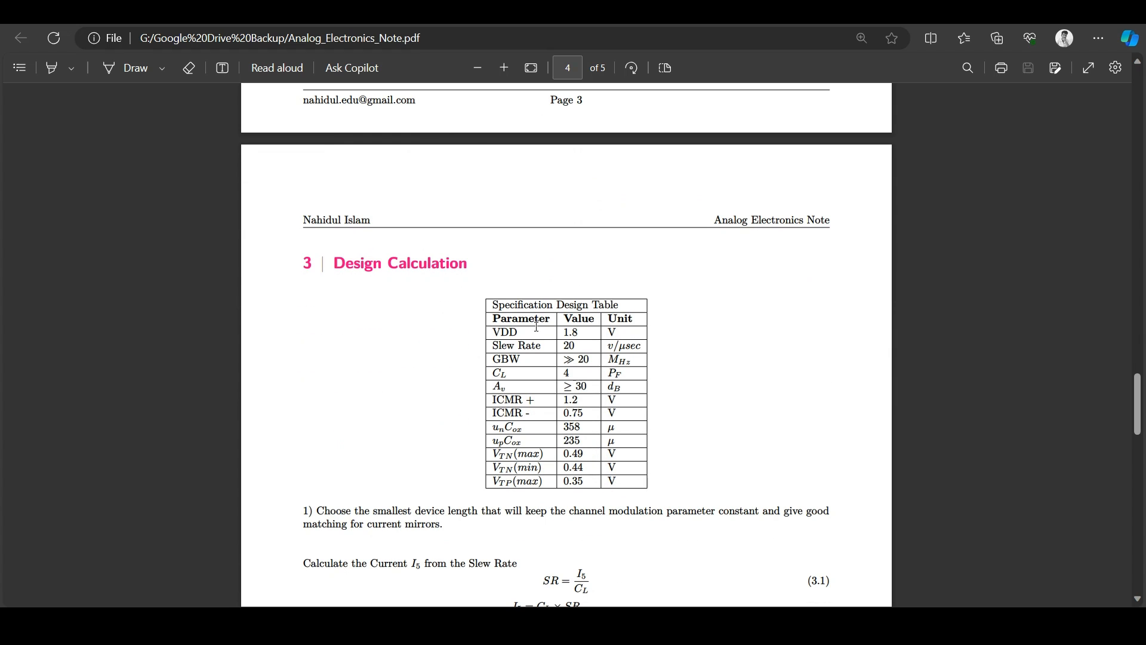
scroll(498, 295, "down", 1)
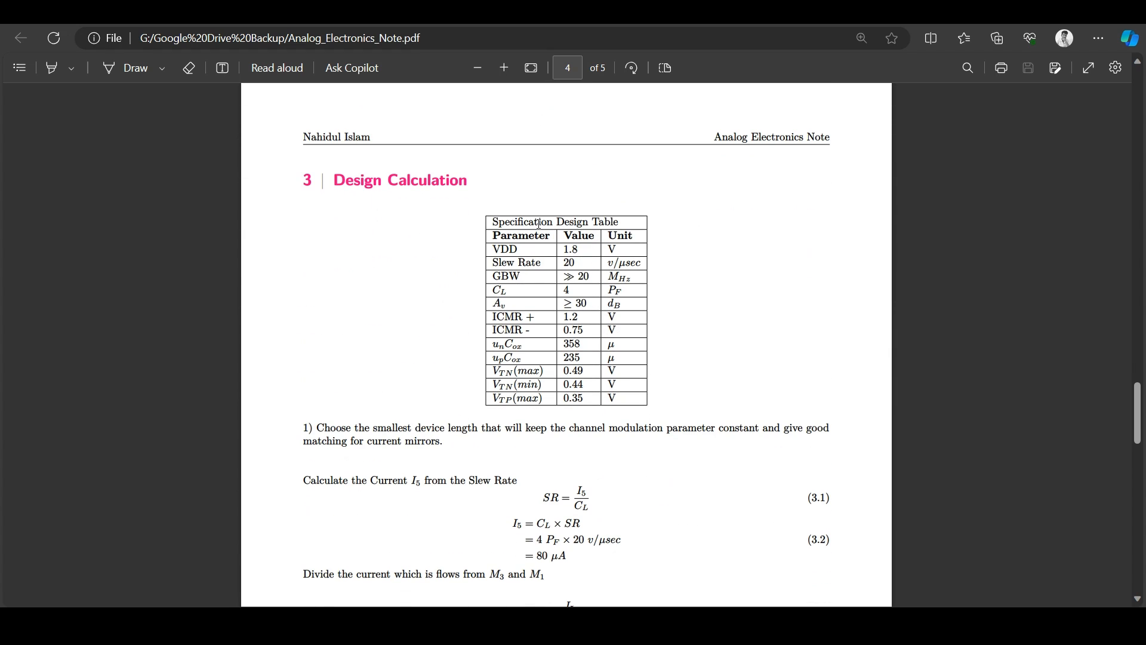
left_click(505, 68)
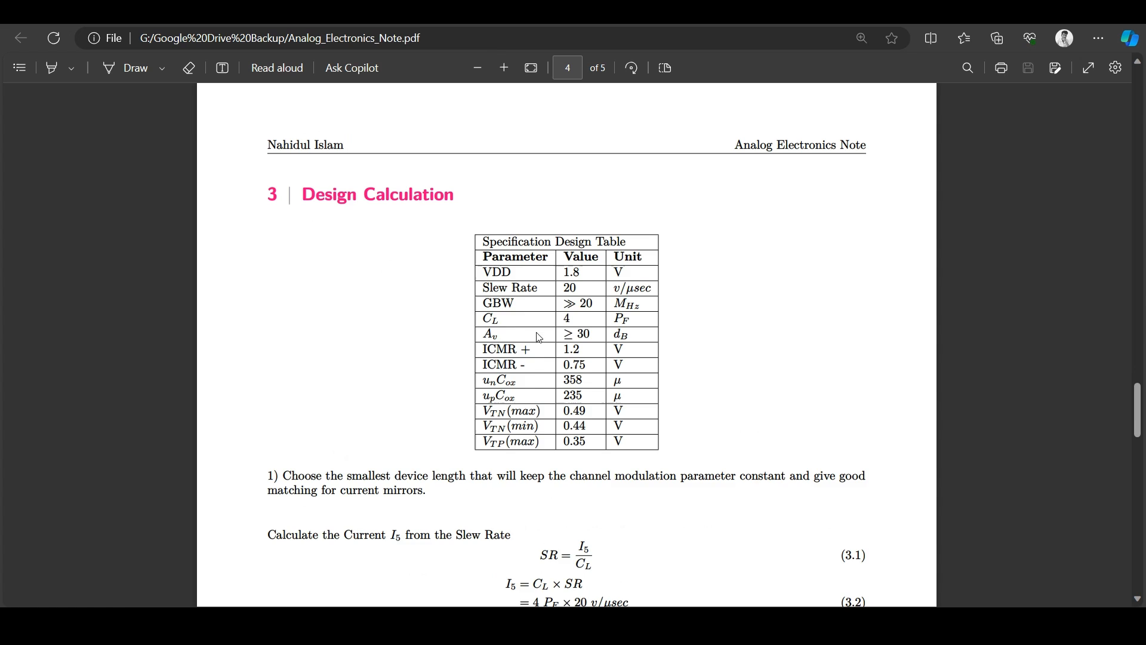
left_click(509, 71)
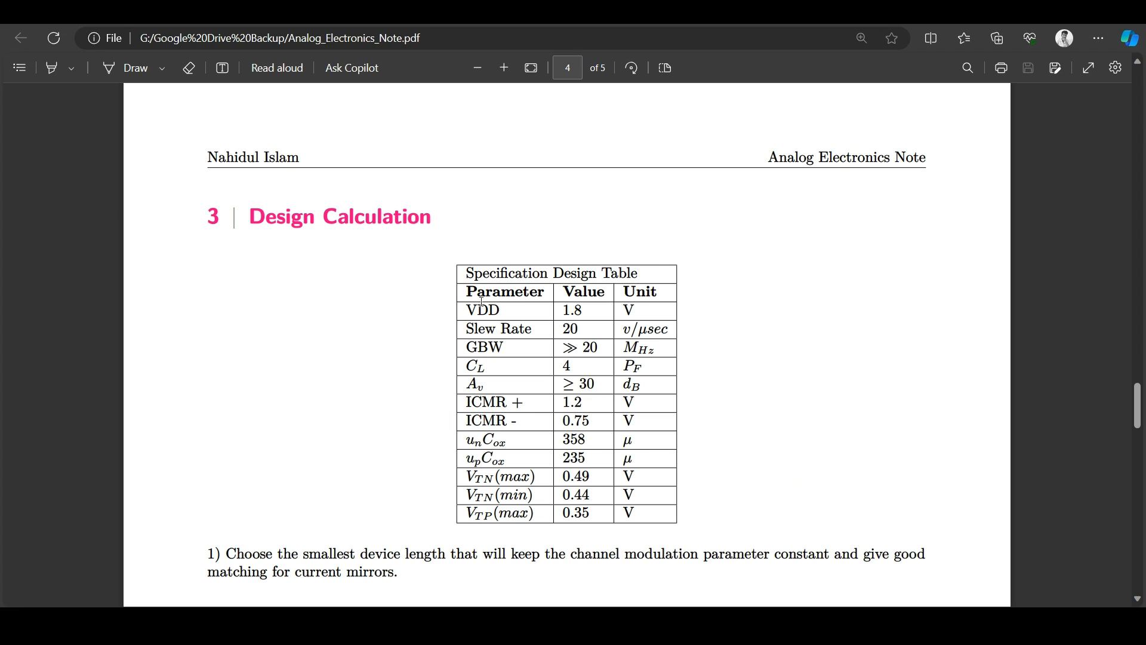
scroll(482, 301, "down", 2)
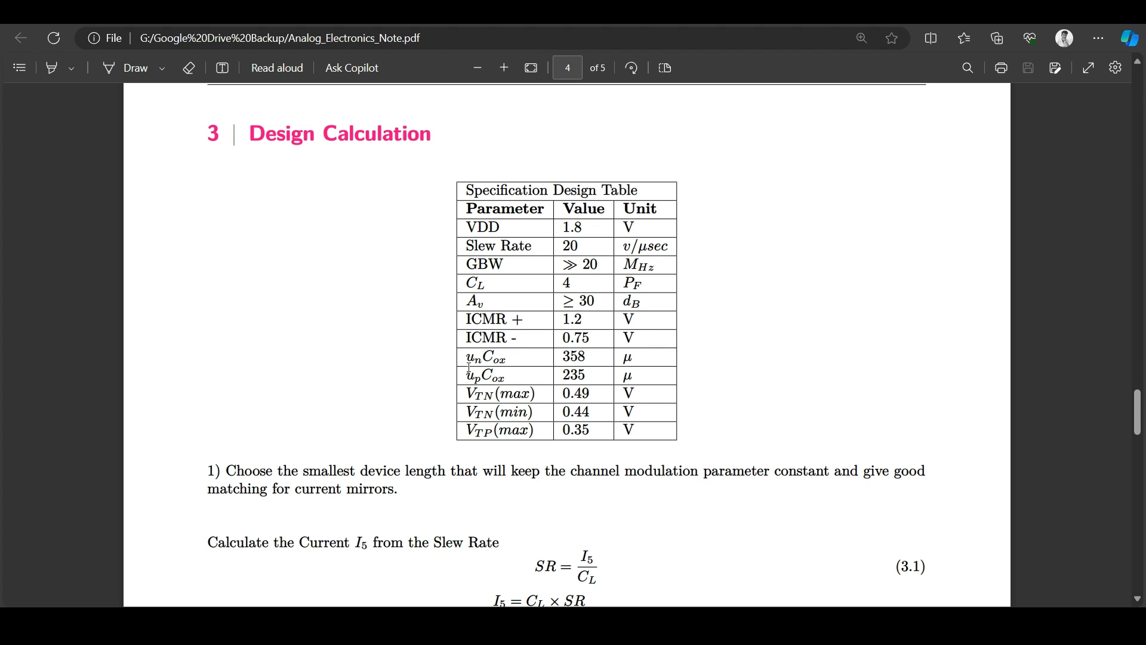
left_click(116, 69)
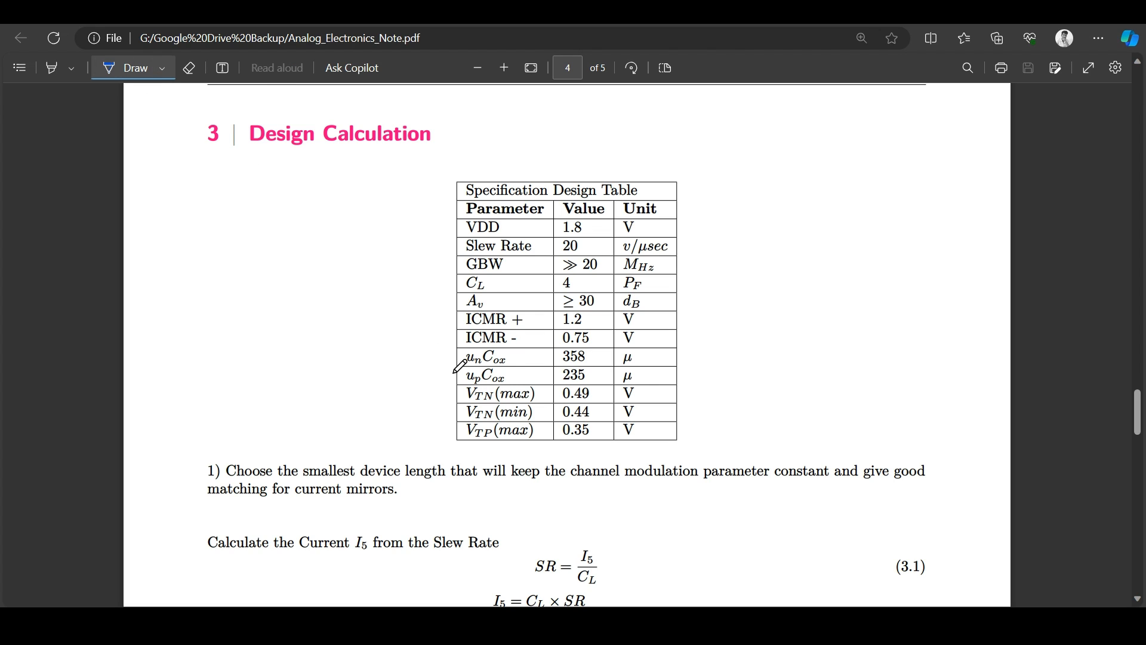
mouse_move(467, 367)
left_mouse_down()
mouse_move(455, 445)
mouse_move(491, 460)
left_mouse_up()
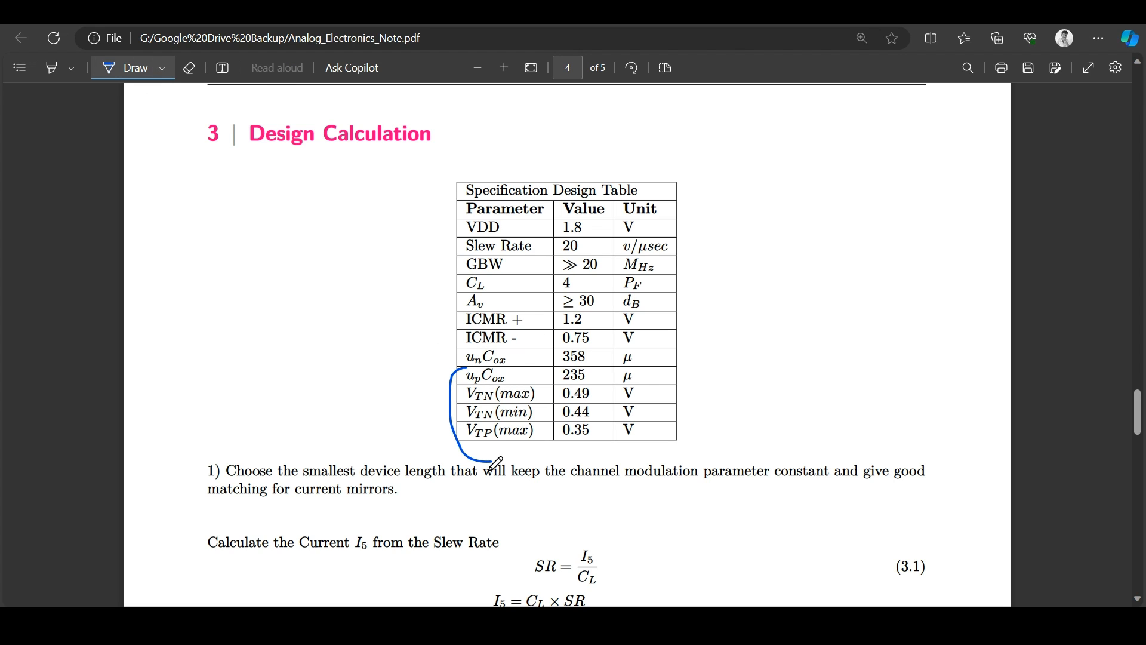
mouse_move(671, 368)
left_mouse_down()
mouse_move(695, 397)
mouse_move(671, 450)
left_mouse_up()
Step: Examine the slew-rate derivation of currents I5 and I3 alongside the differential amplifier schematic and the specification table
scroll(530, 411, "down", 4)
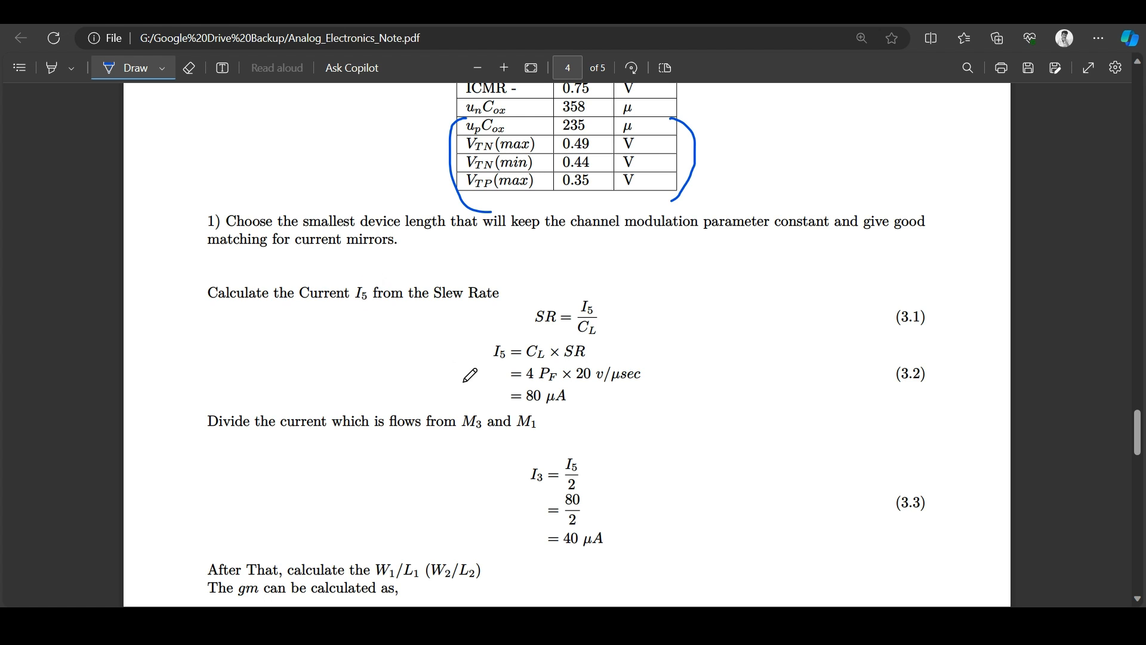
scroll(459, 369, "up", 12)
scroll(456, 367, "up", 3)
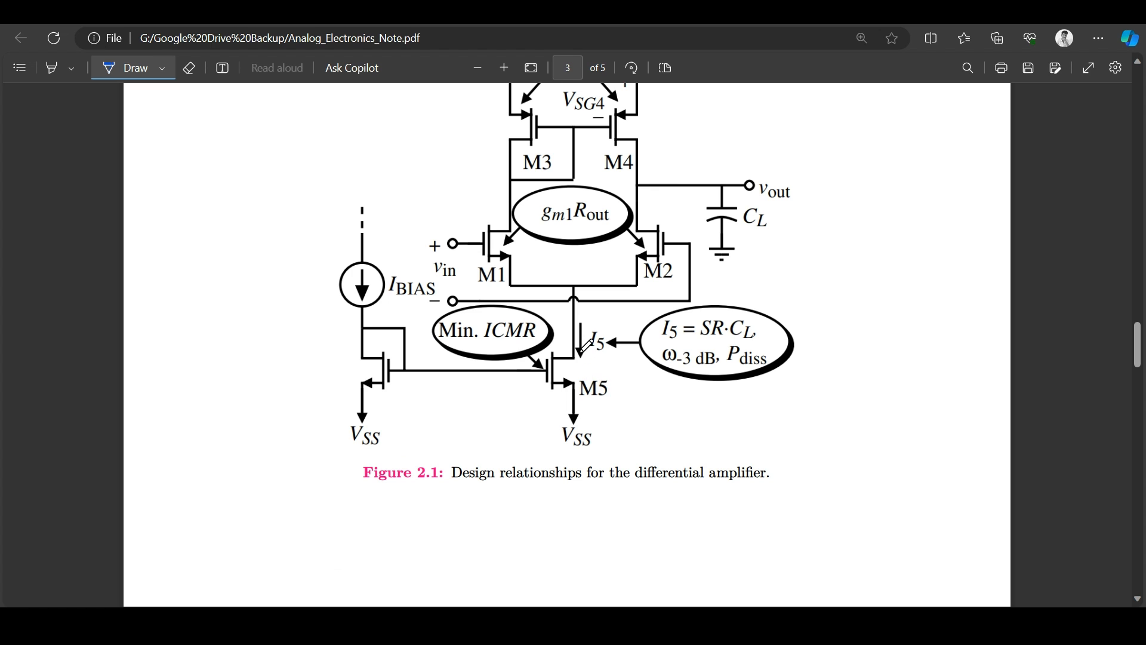
scroll(546, 371, "down", 14)
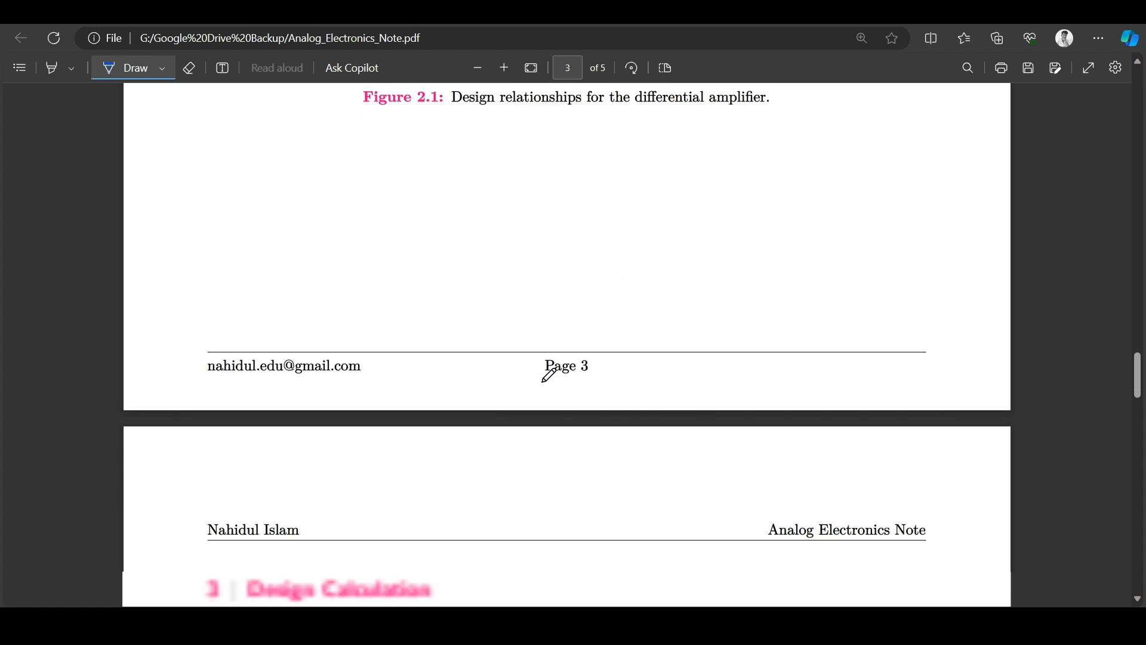
scroll(548, 375, "down", 5)
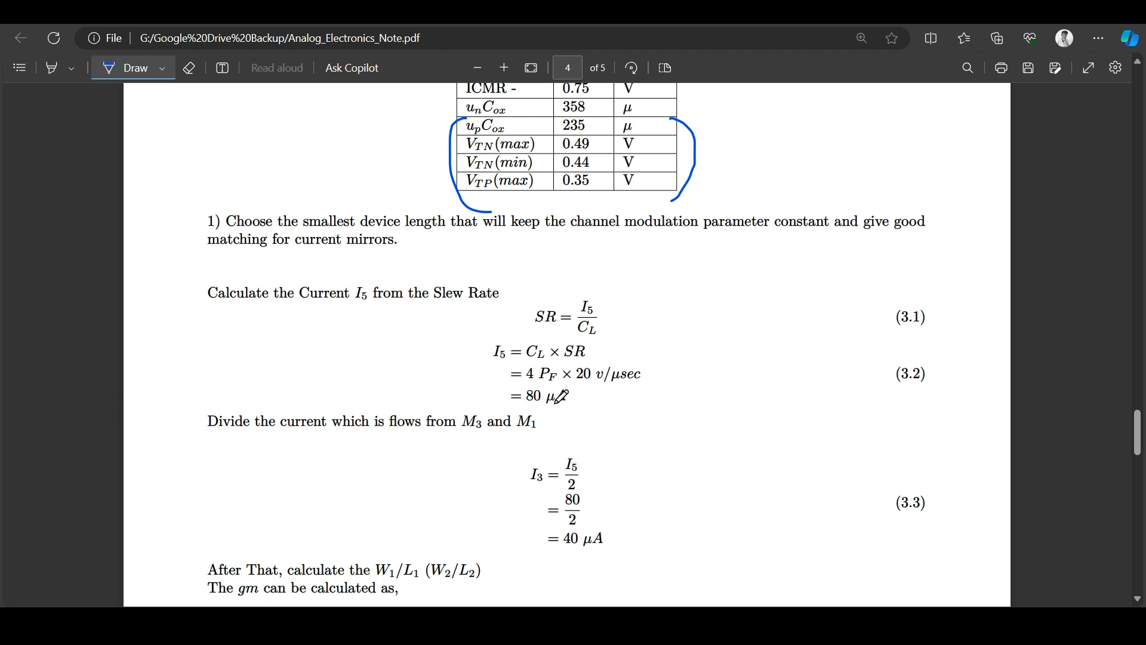
scroll(561, 395, "down", 3)
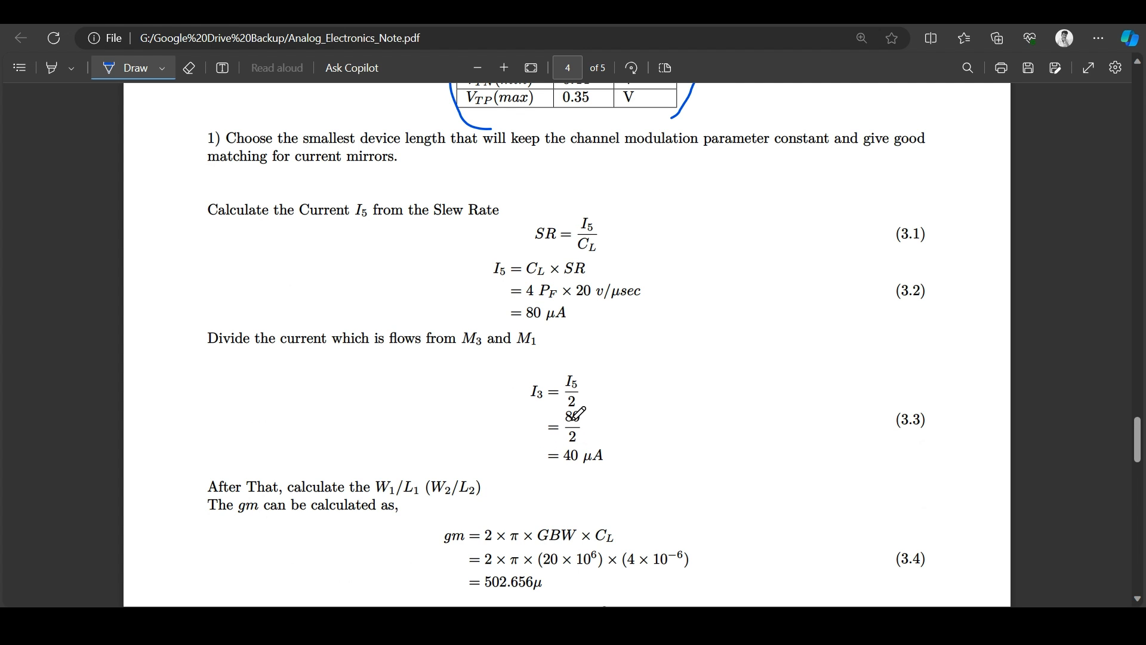
scroll(573, 418, "up", 15)
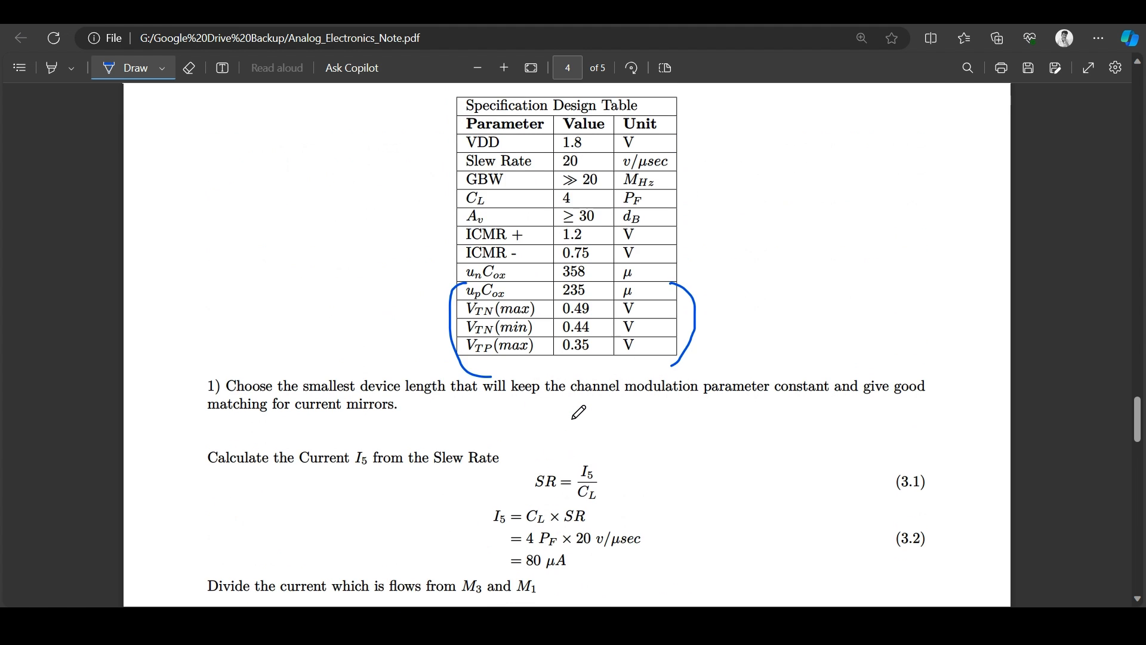
scroll(578, 412, "up", 5)
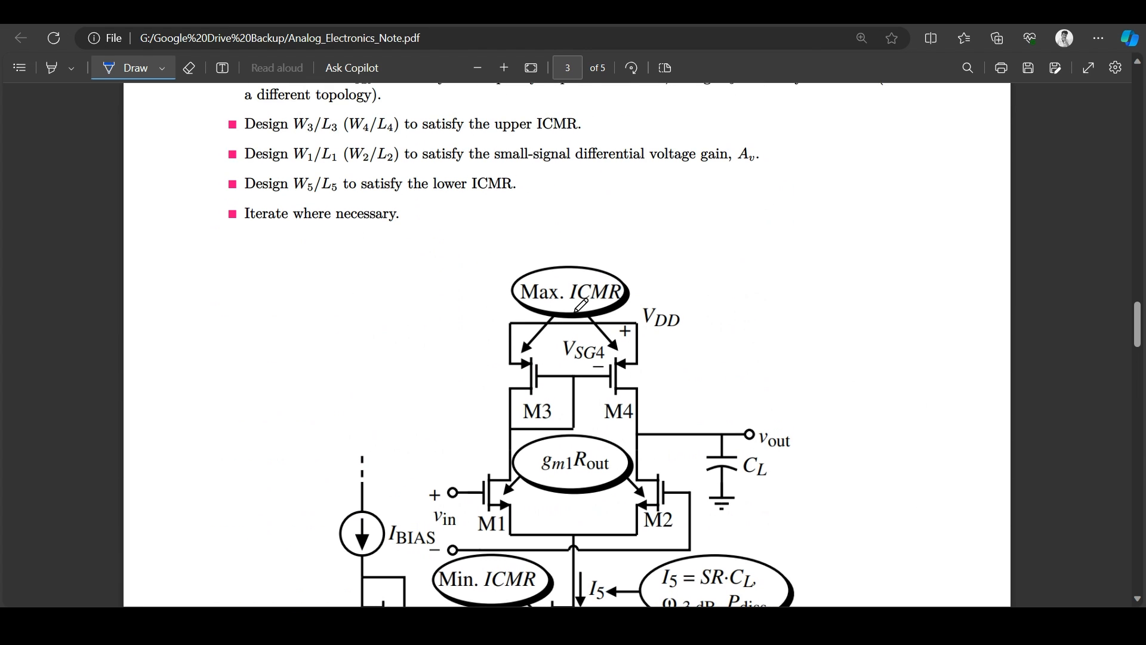
scroll(572, 232, "down", 1)
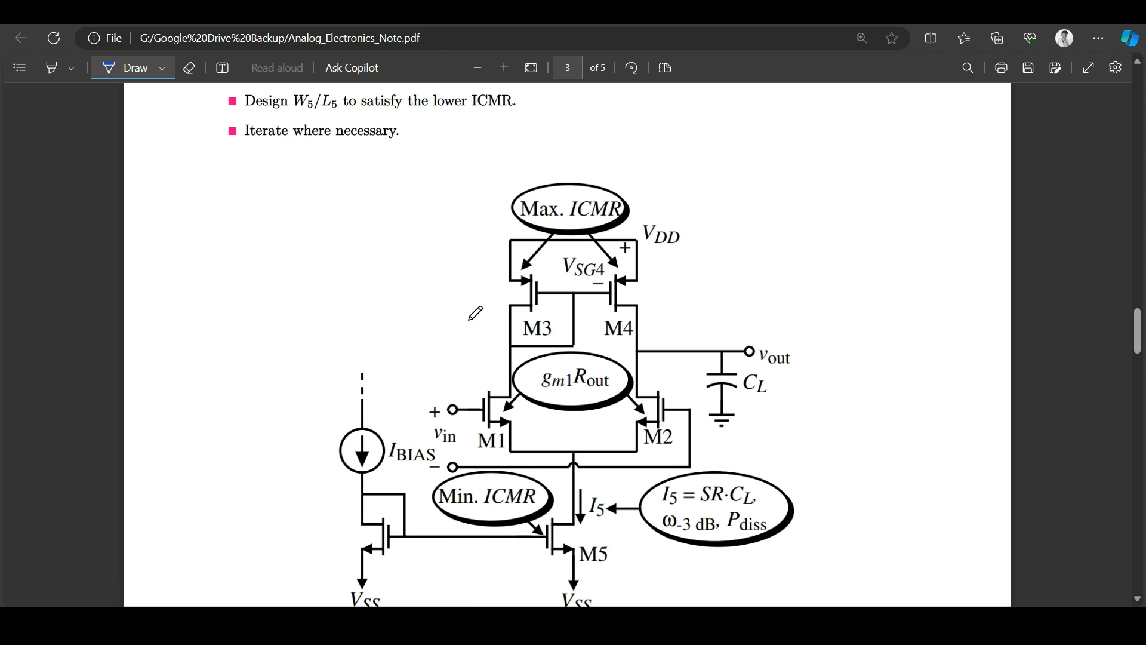
scroll(934, 406, "down", 10)
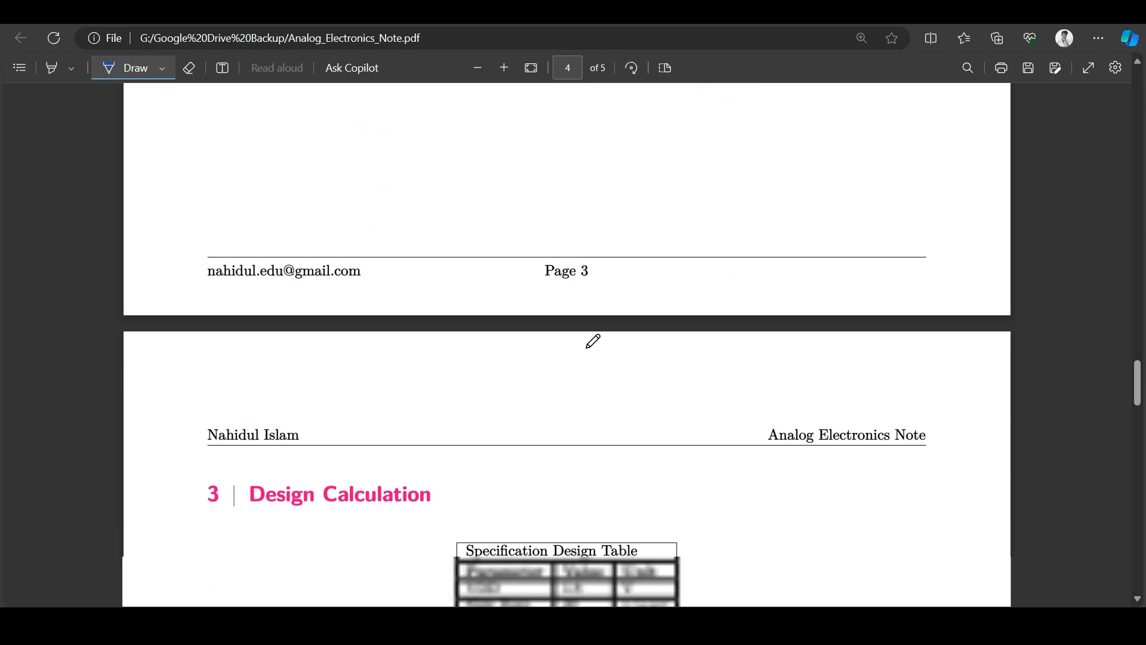
scroll(592, 341, "down", 1)
scroll(592, 341, "down", 10)
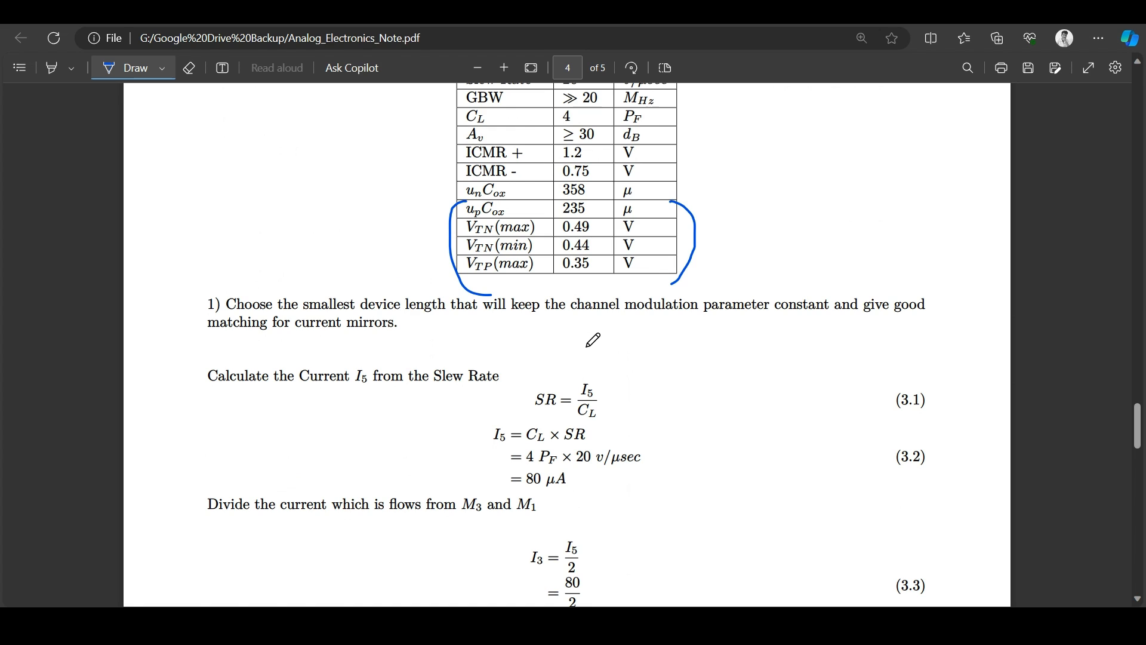
scroll(592, 341, "down", 3)
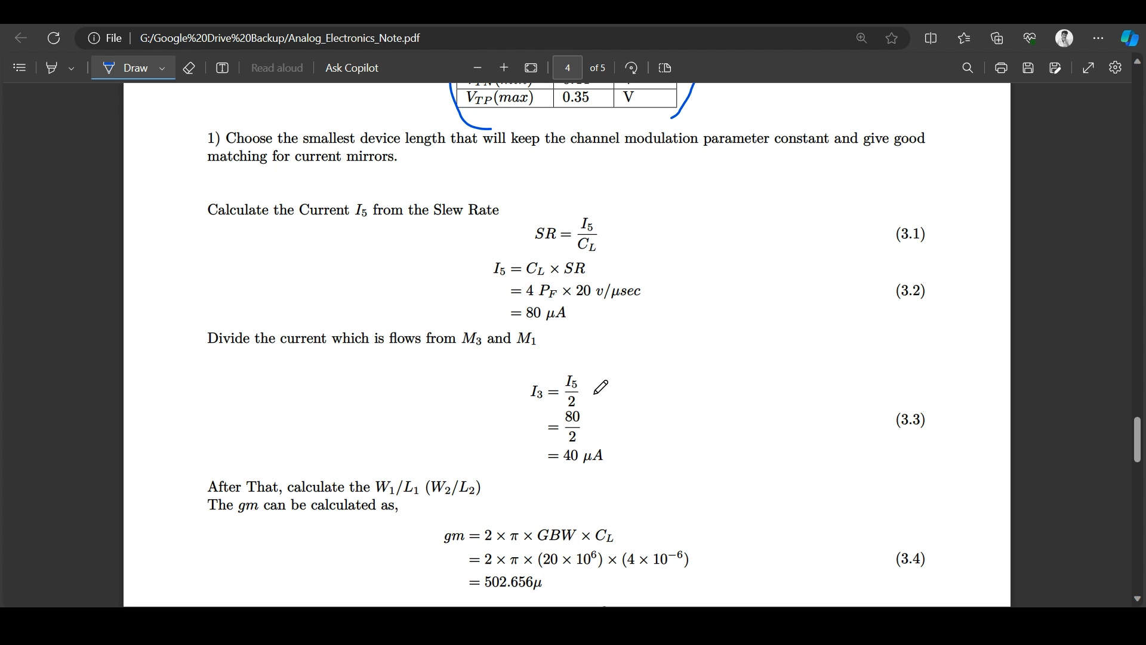
scroll(570, 396, "up", 4)
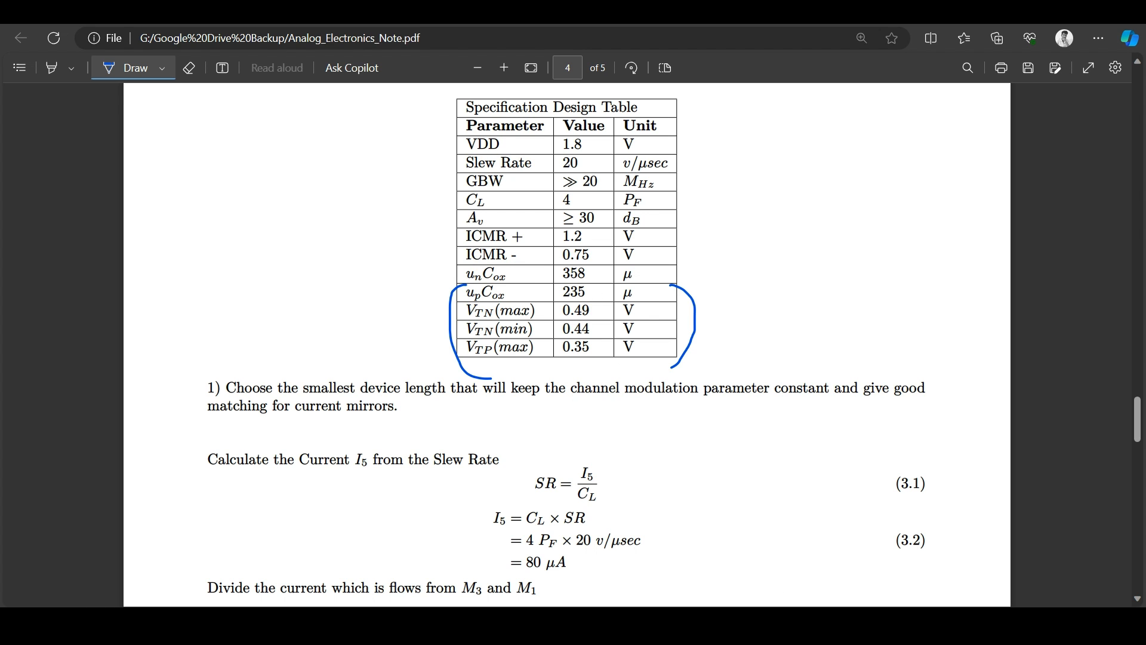
Step: Switch to the RHEL6_IC617 virtual machine and enter the account password to unlock its session
mouse_move(758, 604)
left_click(787, 553)
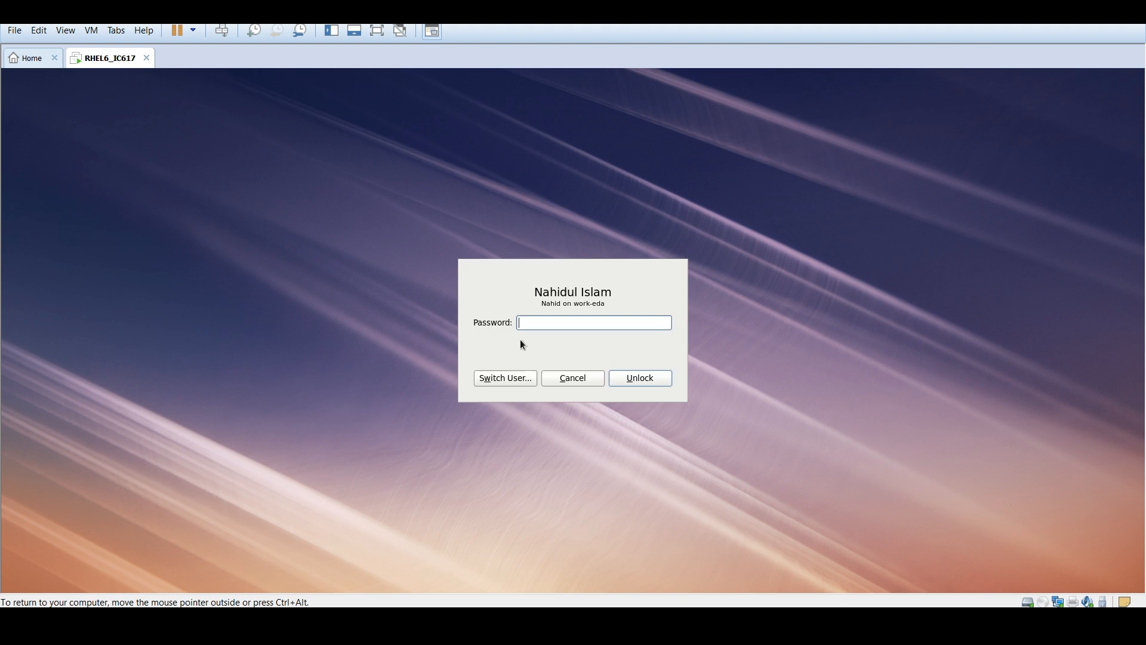
type("••••")
key("Return")
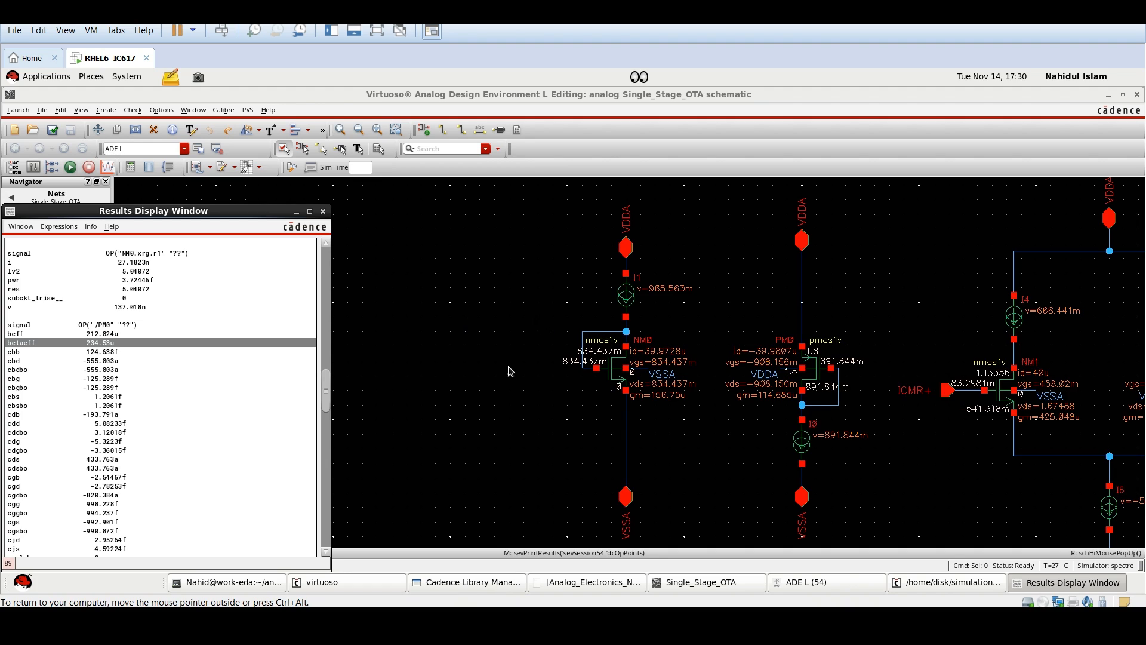
Step: Close the Results Display Window and enlarge the NM0 and PM0 transistor test circuits in the Single_Stage_OTA schematic
left_click(321, 211)
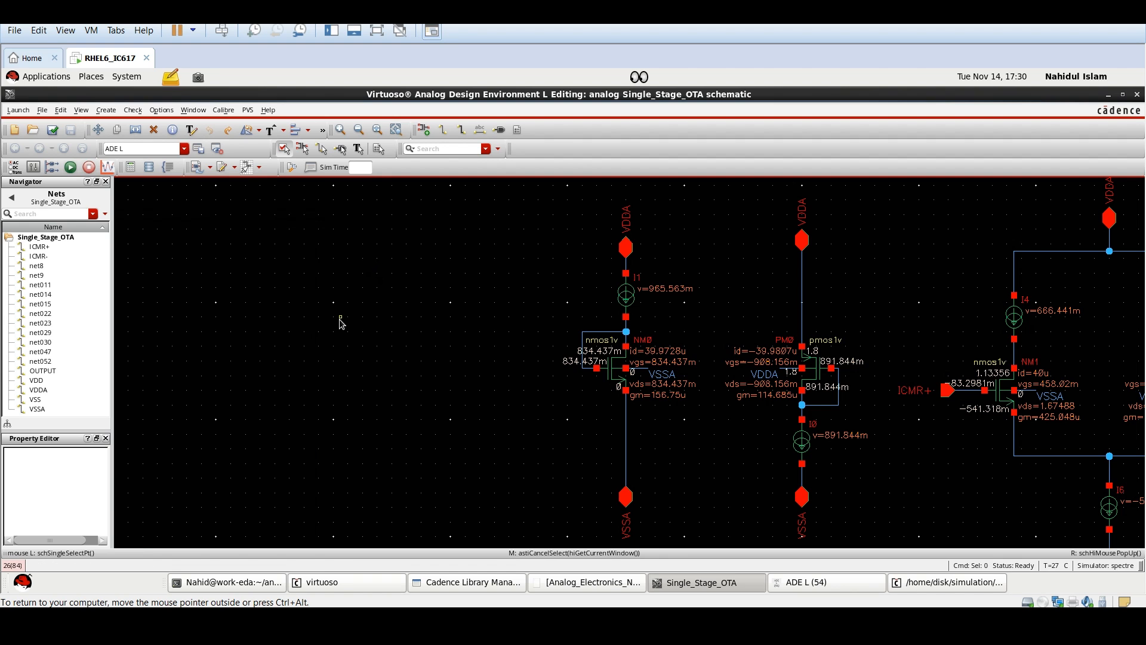
key("f")
key("z")
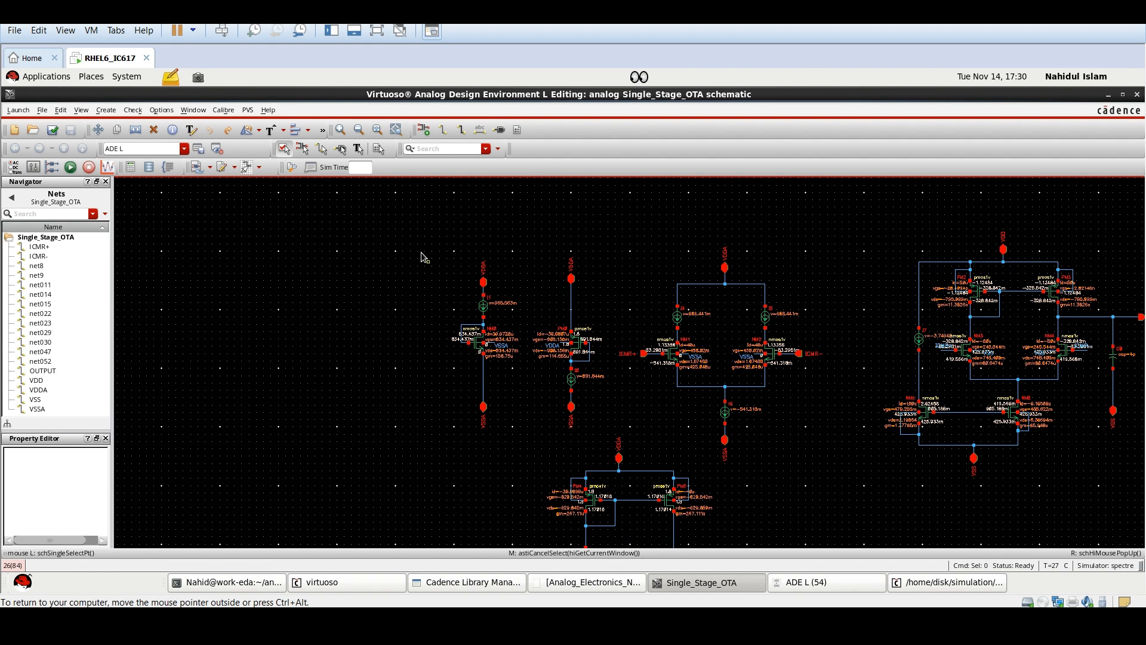
left_click(399, 226)
left_click(616, 457)
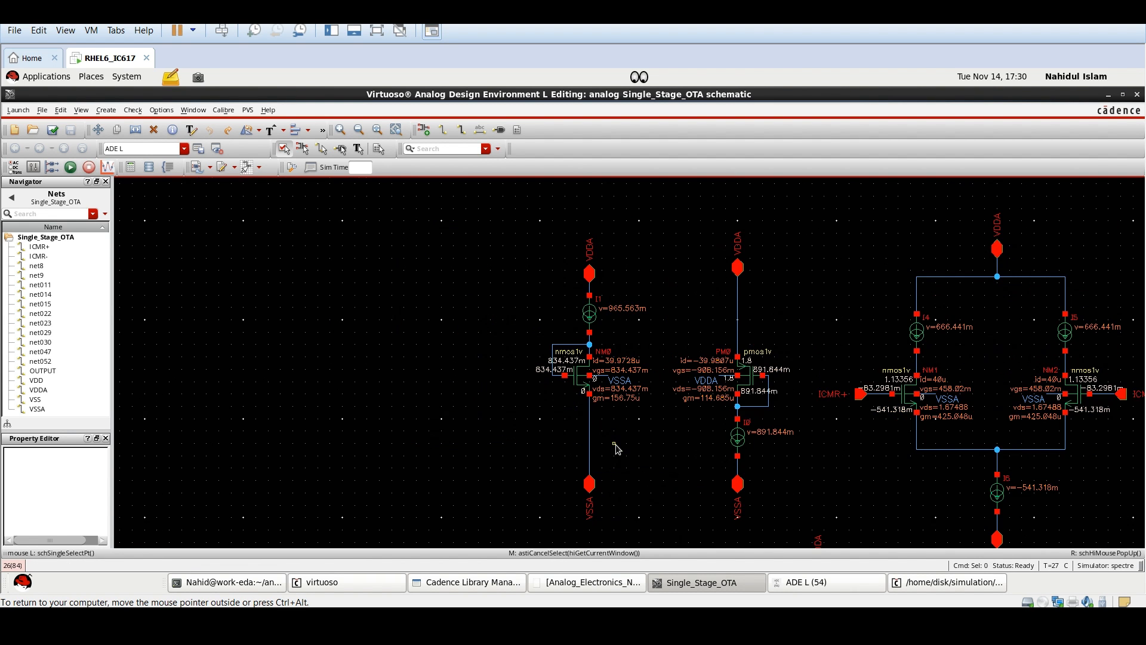
key("z")
left_click(429, 203)
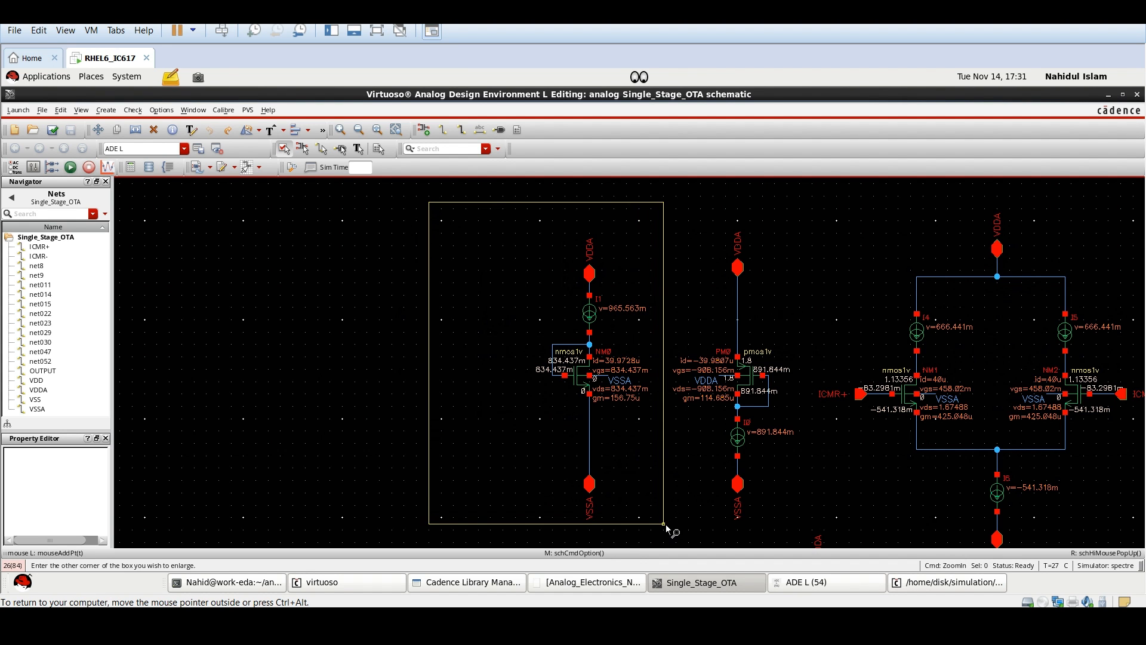
left_click(666, 525)
scroll(552, 385, "down", 2)
scroll(686, 415, "up", 5)
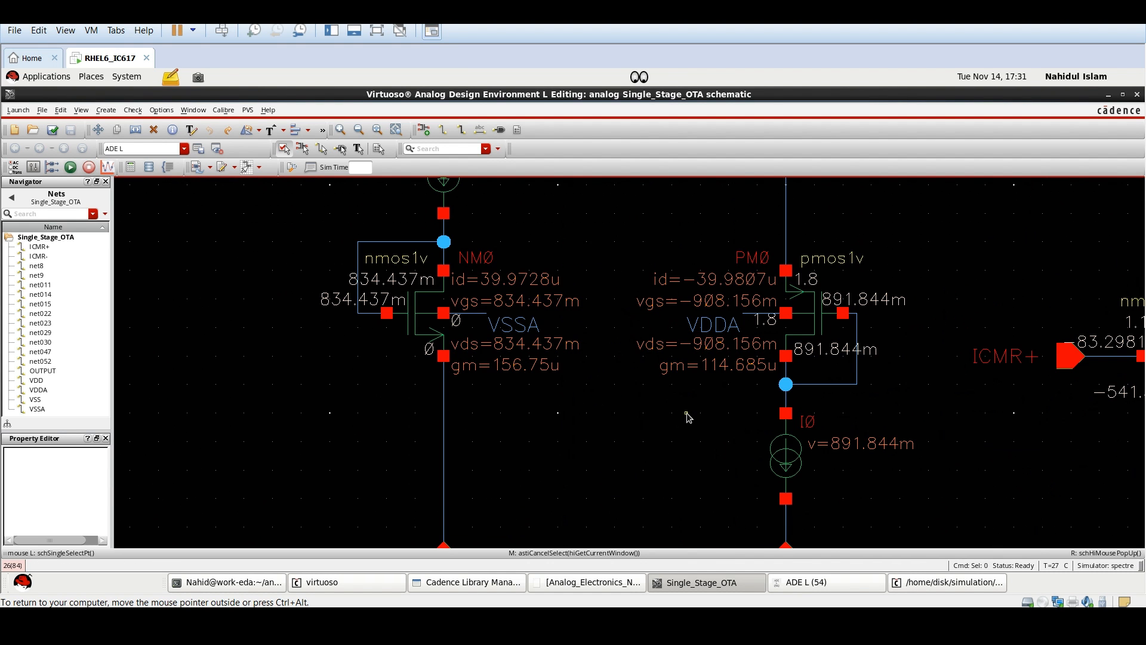
Step: Inspect the DC current property of current source I1 above NM0, leaving its properties unchanged
scroll(686, 415, "down", 3)
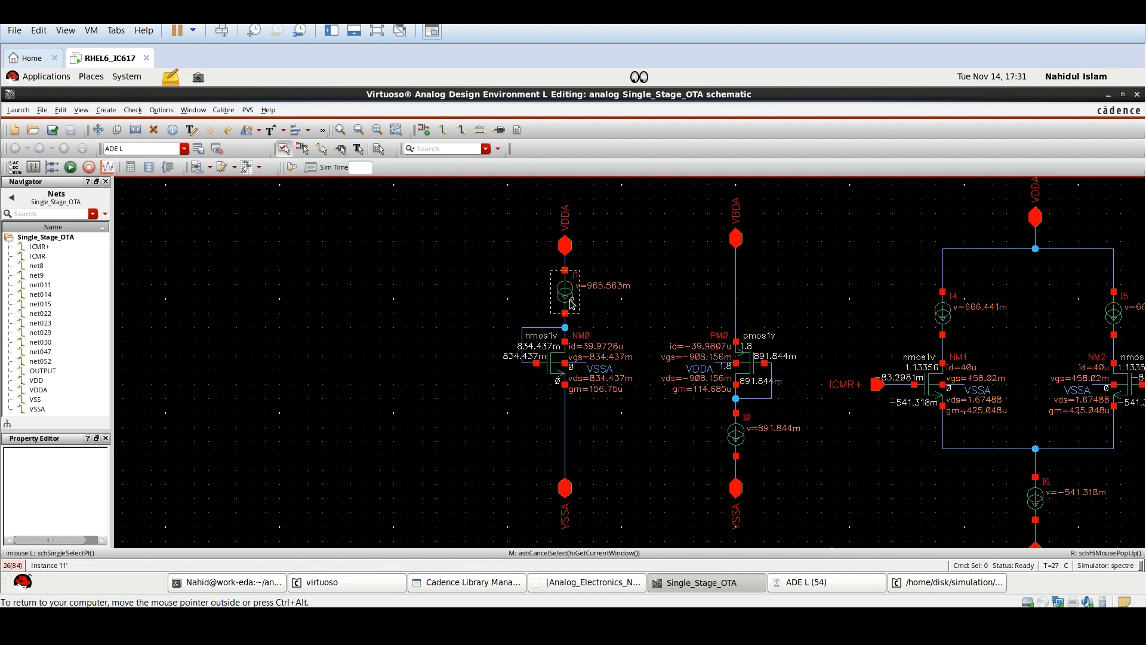
scroll(571, 305, "up", 3, "ctrl")
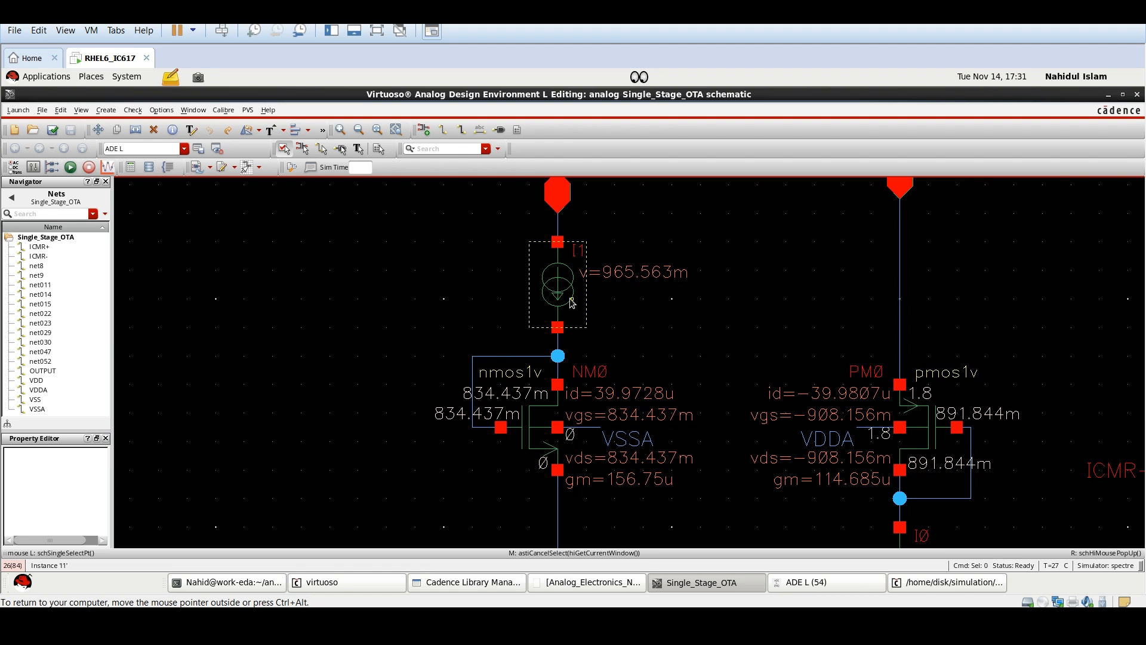
scroll(571, 303, "down", 3, "ctrl")
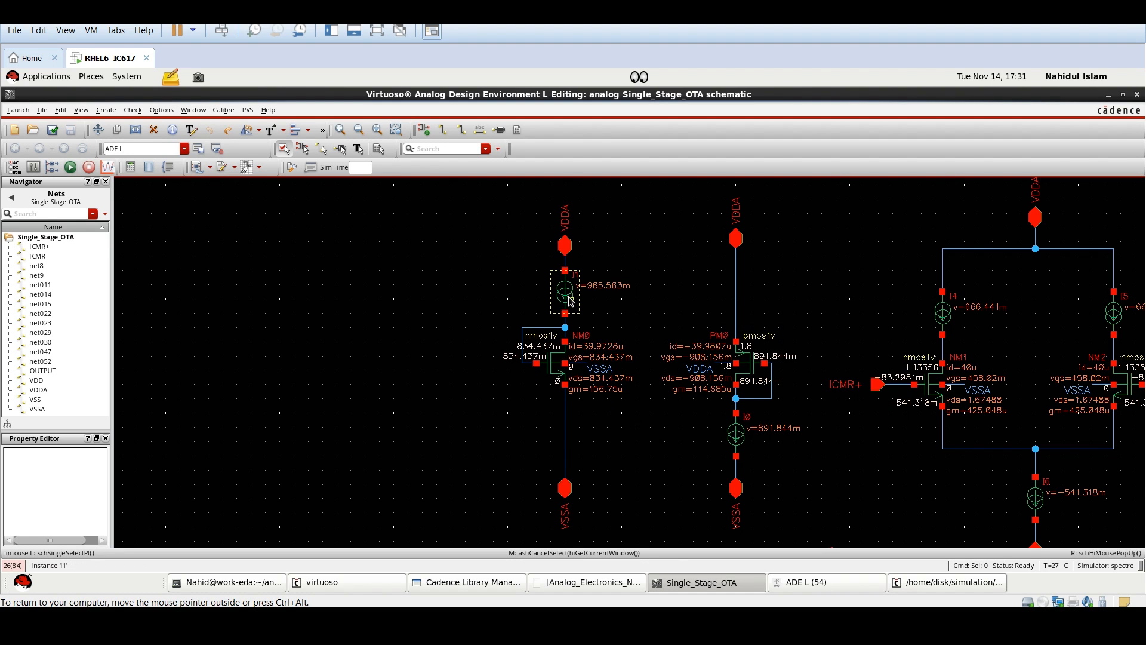
scroll(570, 300, "up", 2, "ctrl")
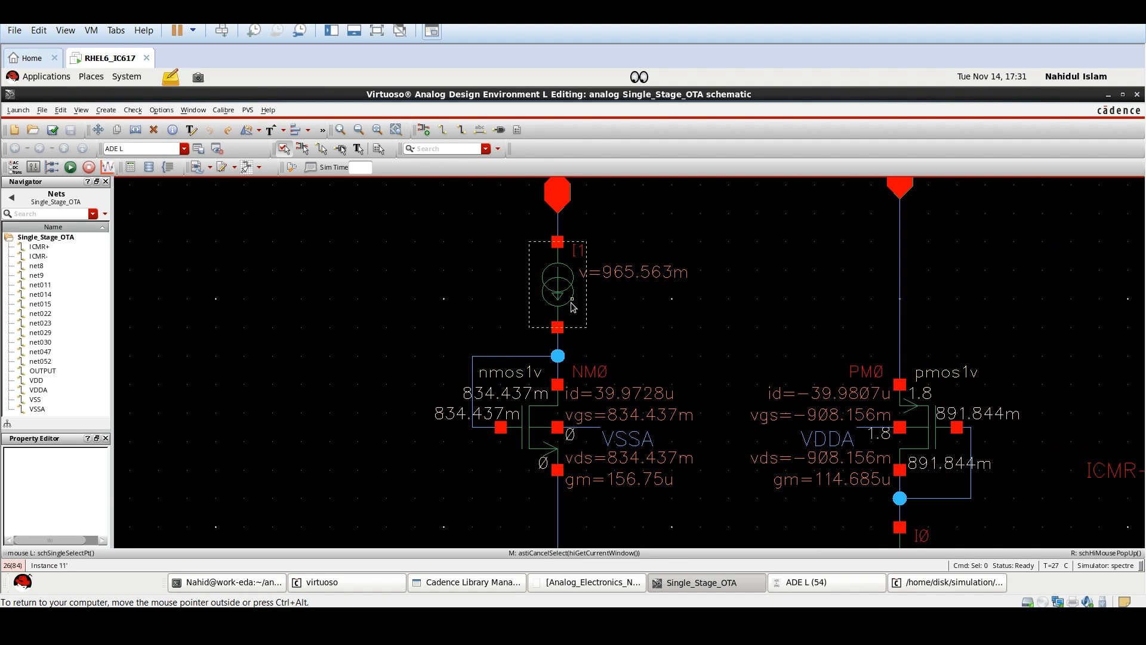
left_click(564, 299)
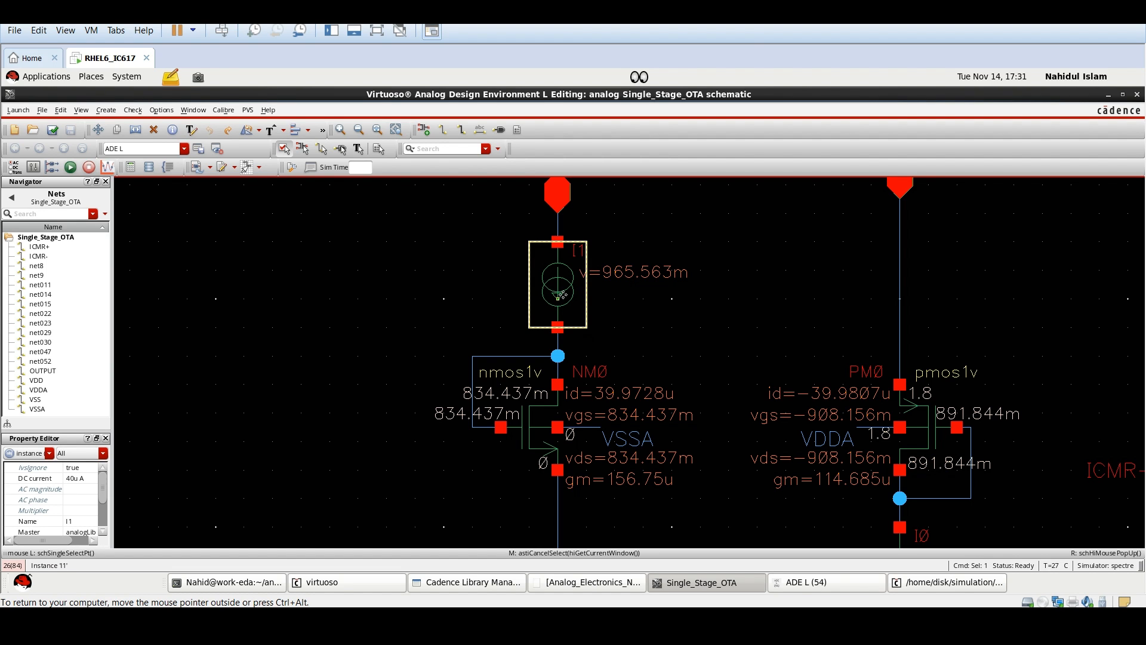
key("q")
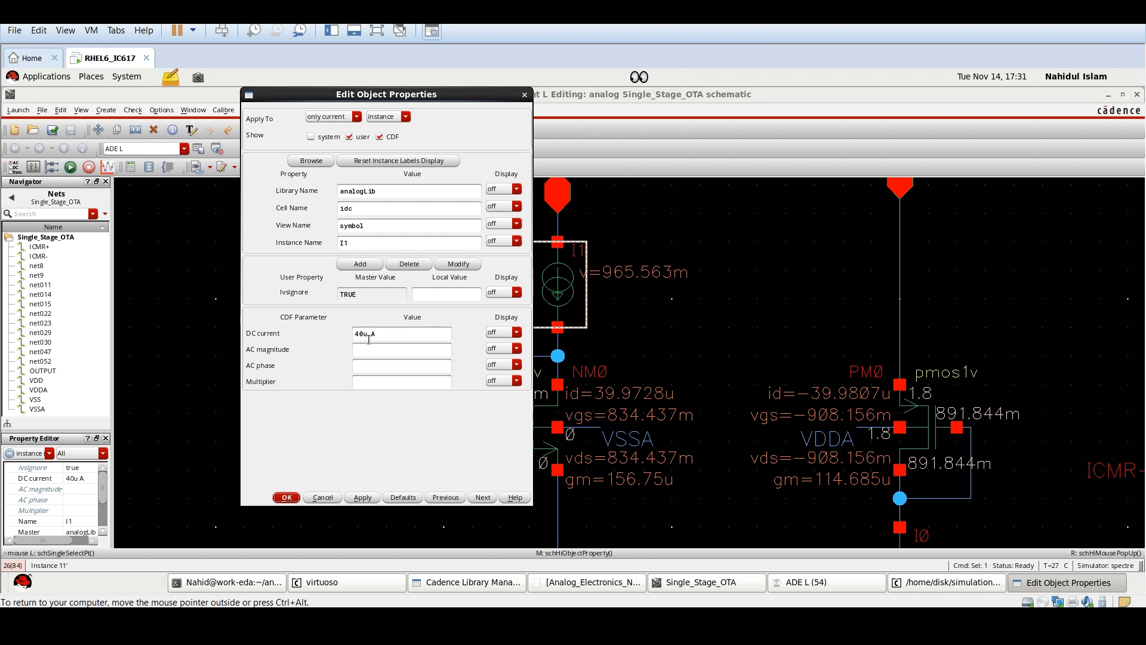
left_click(524, 94)
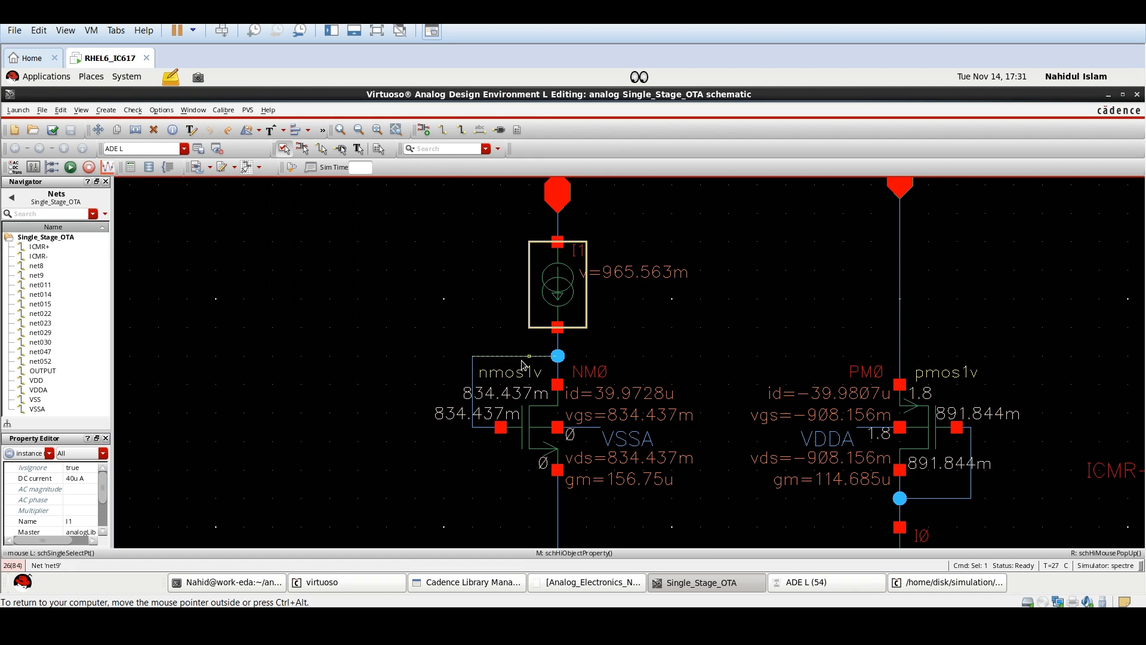
scroll(524, 365, "down", 1, "ctrl")
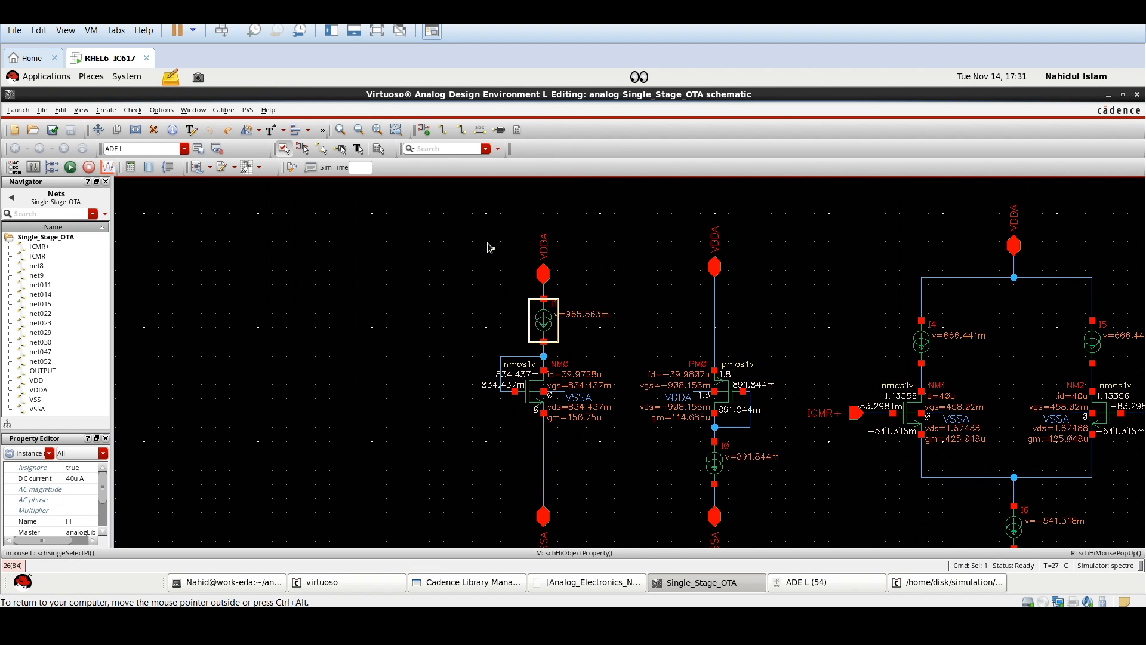
scroll(522, 405, "up", 1, "ctrl")
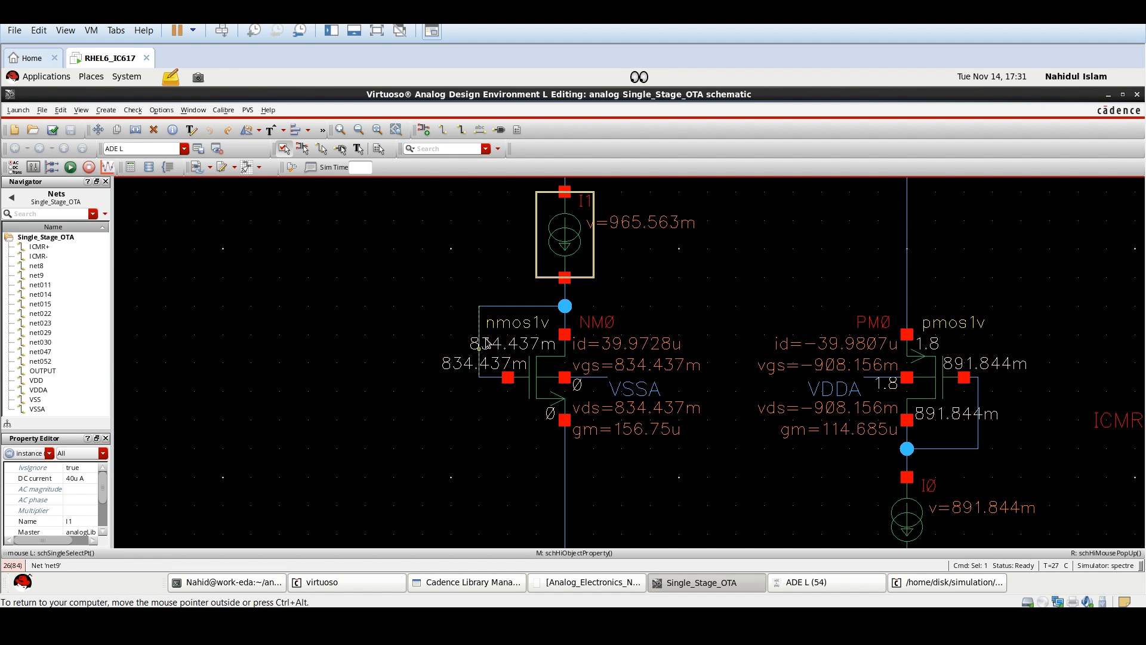
Step: Open the ADE L simulation window and check the dc analysis setup with Save DC Operating Point enabled, keeping its settings
scroll(488, 367, "down", 2)
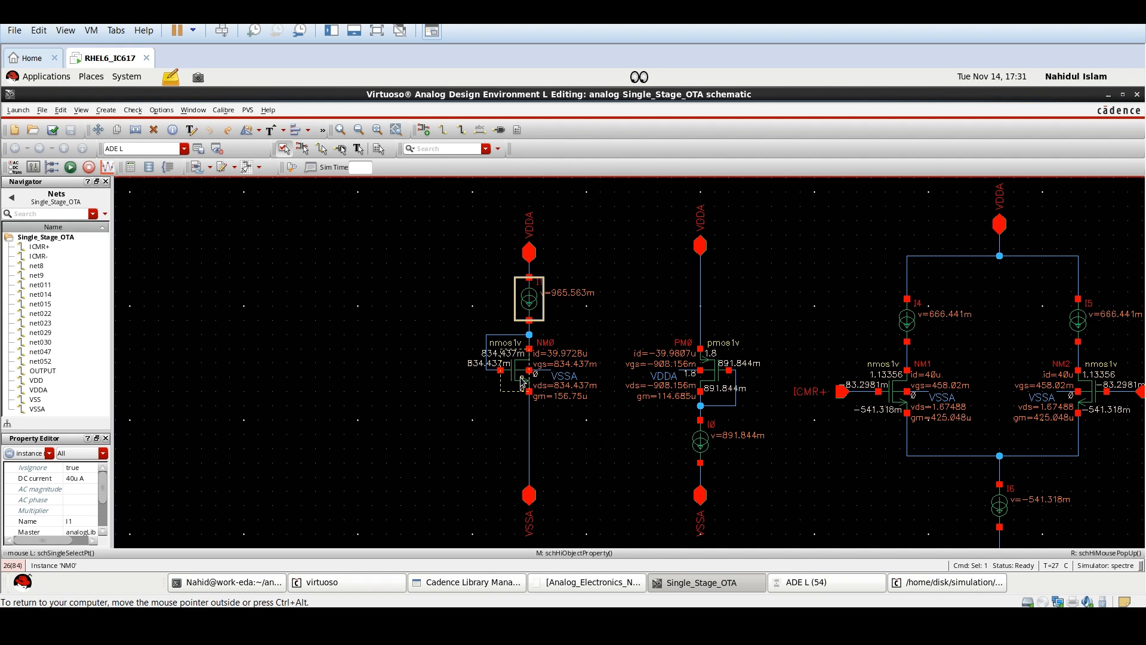
left_click(414, 416)
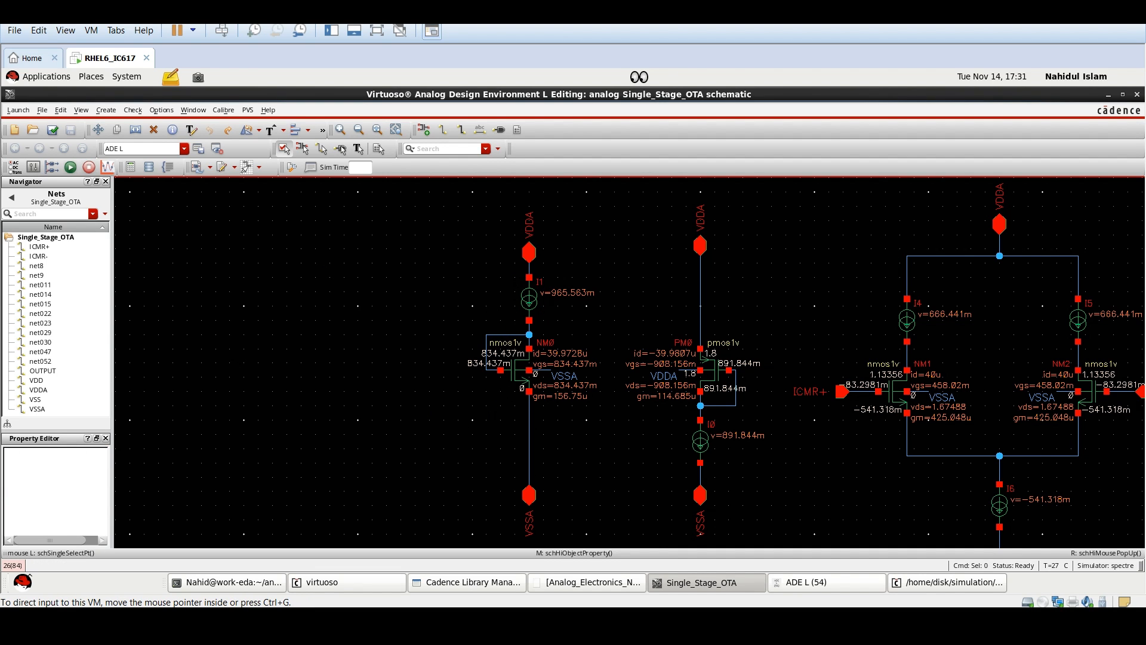
left_click(806, 581)
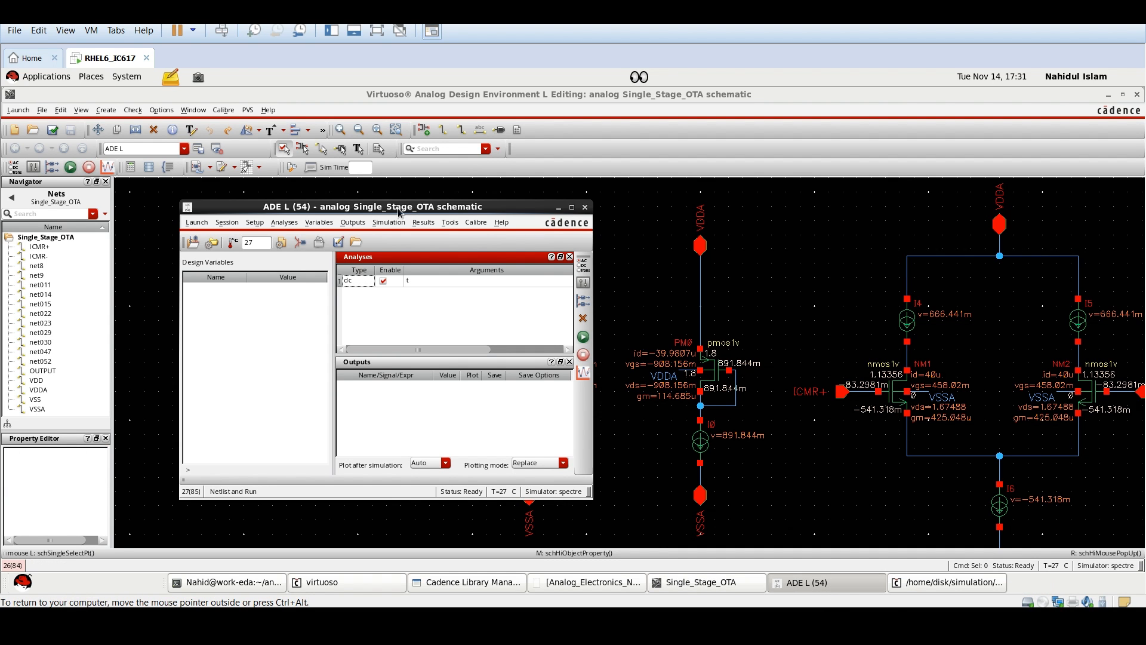
left_click_drag(422, 206, 471, 197)
right_click(434, 303)
left_click(438, 300)
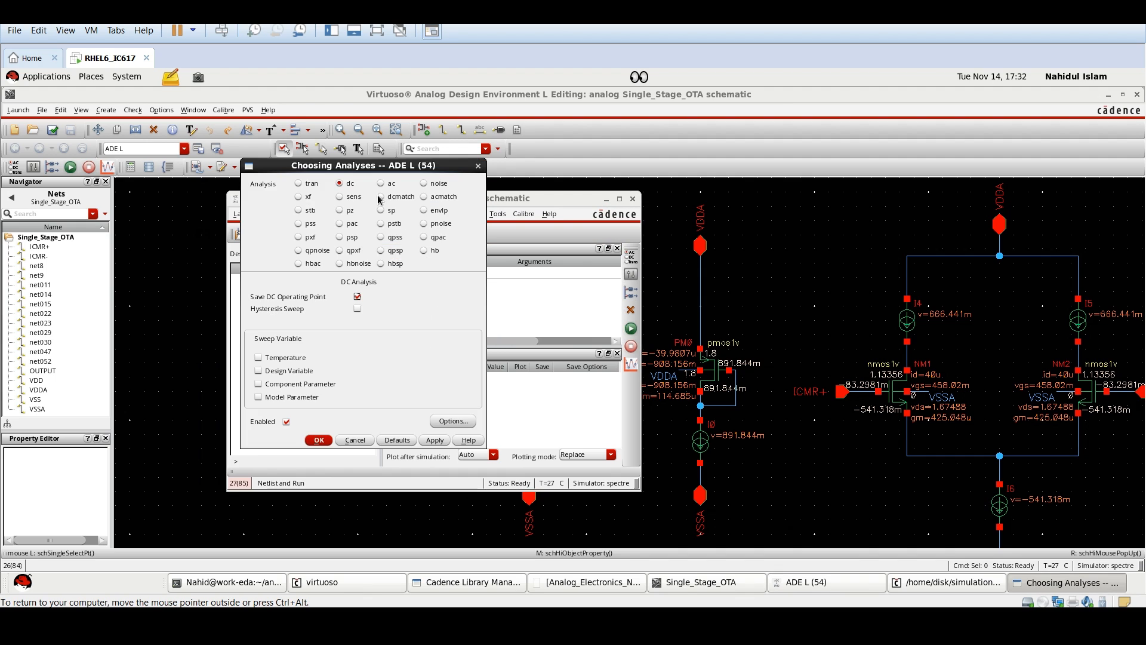
left_click(318, 440)
Step: Review the analog stimuli for VSSA at 0 V dc and VDDA at 1.8 V dc, and accept the setup
left_click(329, 234)
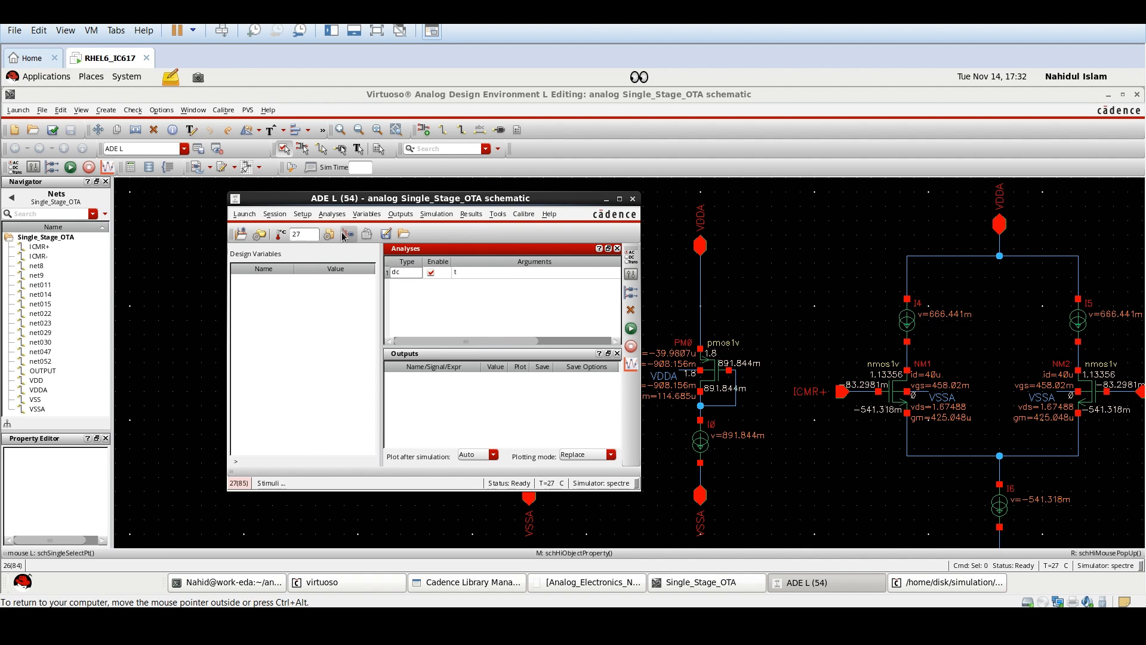
left_click(274, 261)
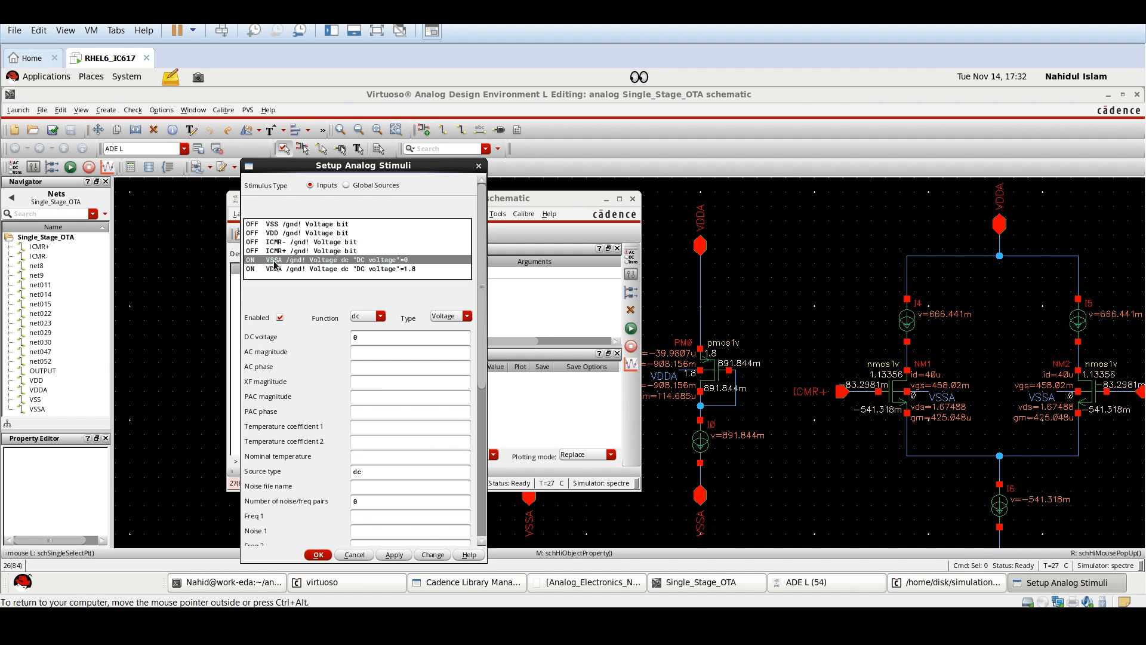
left_click(319, 269)
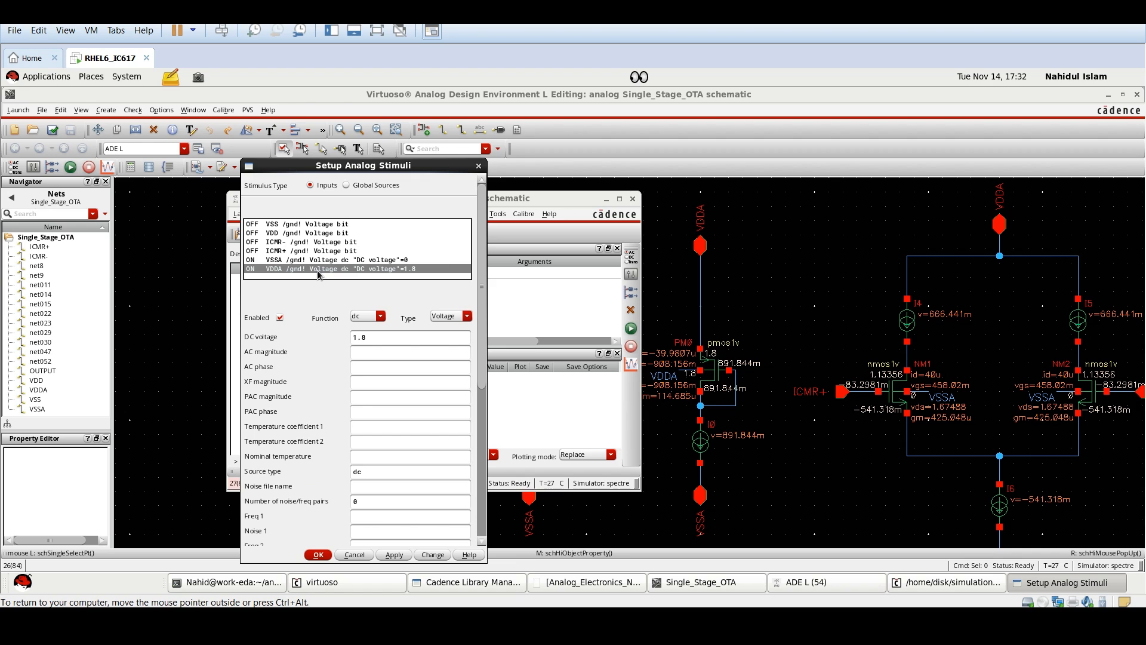
left_click(319, 554)
Step: Run the dc simulation, read through the spectre output log and minimize the log window
left_click(626, 331)
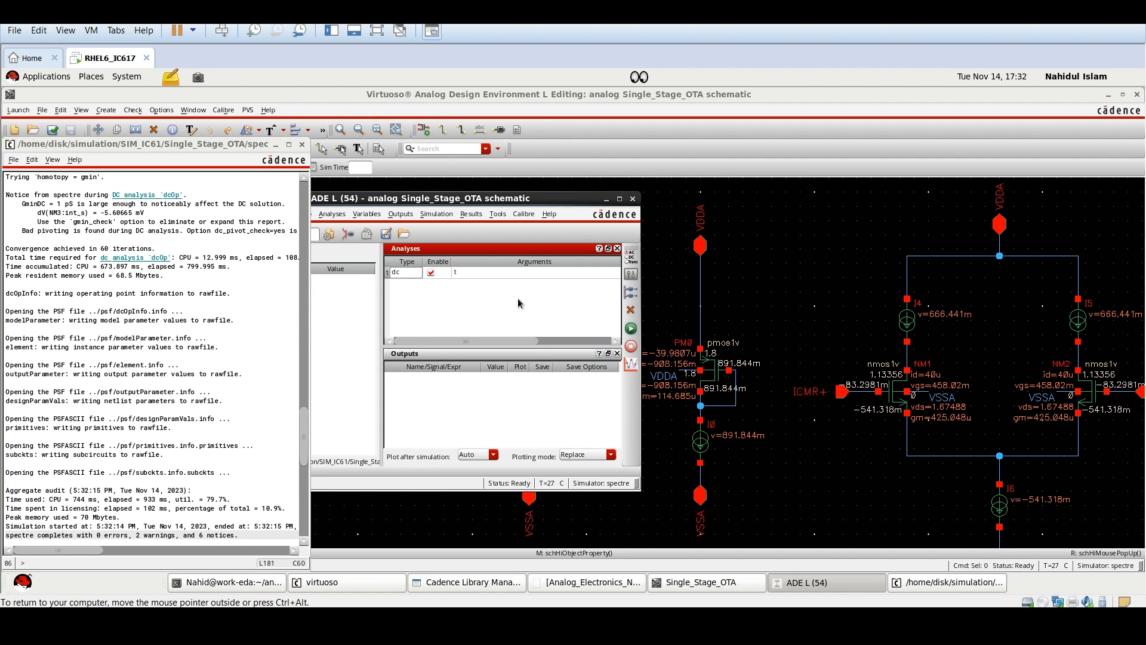
scroll(136, 404, "up", 10)
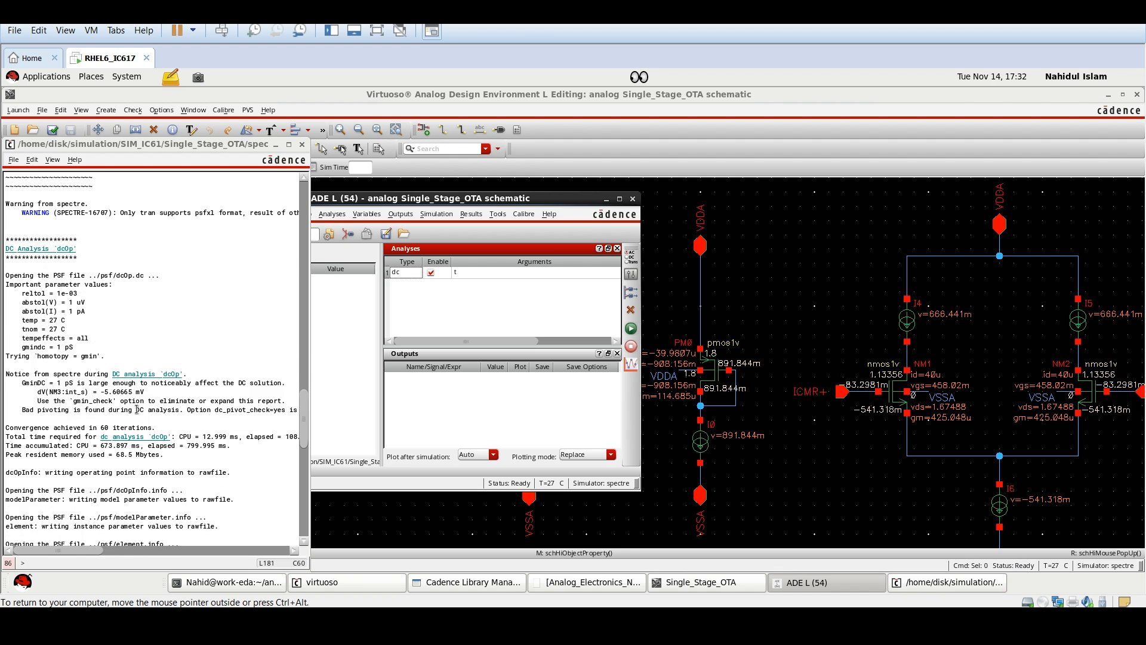
scroll(137, 402, "up", 12)
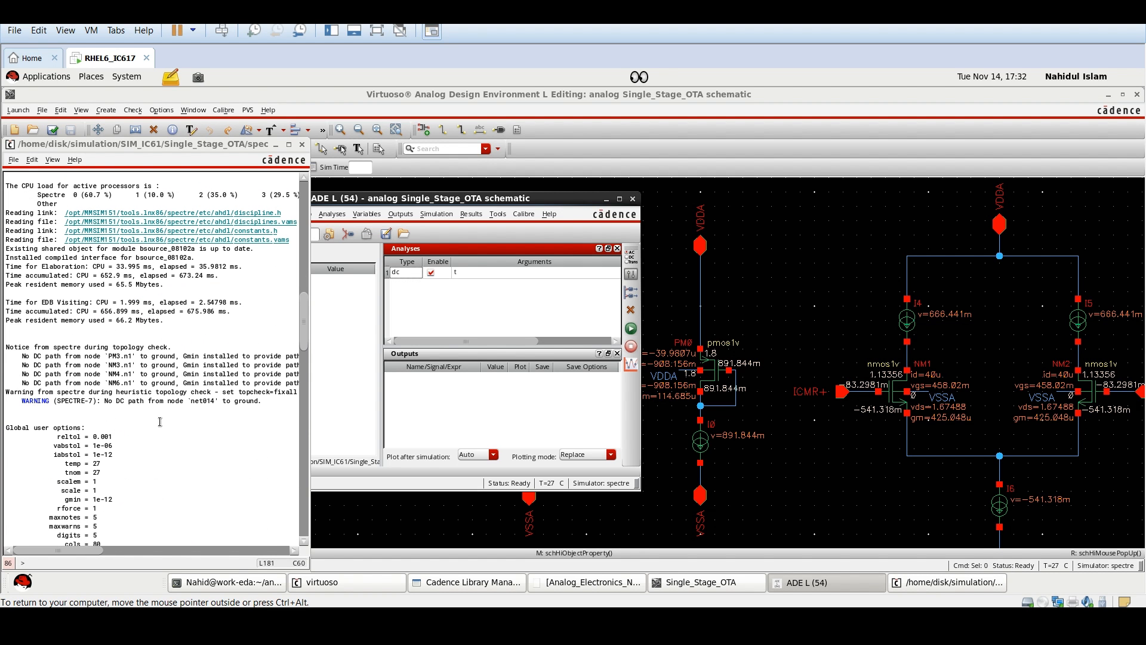
scroll(159, 421, "up", 5)
left_click(275, 145)
Step: Look over the results options in ADE L and minimize its window to return to the schematic
left_click(498, 213)
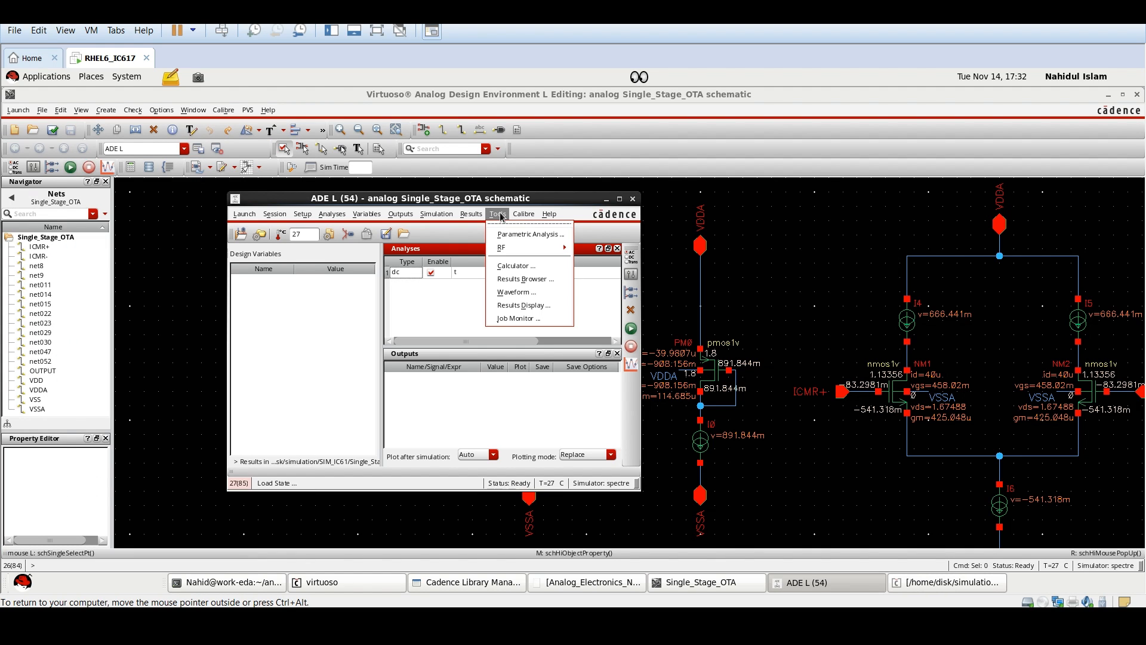
mouse_move(471, 213)
mouse_move(477, 262)
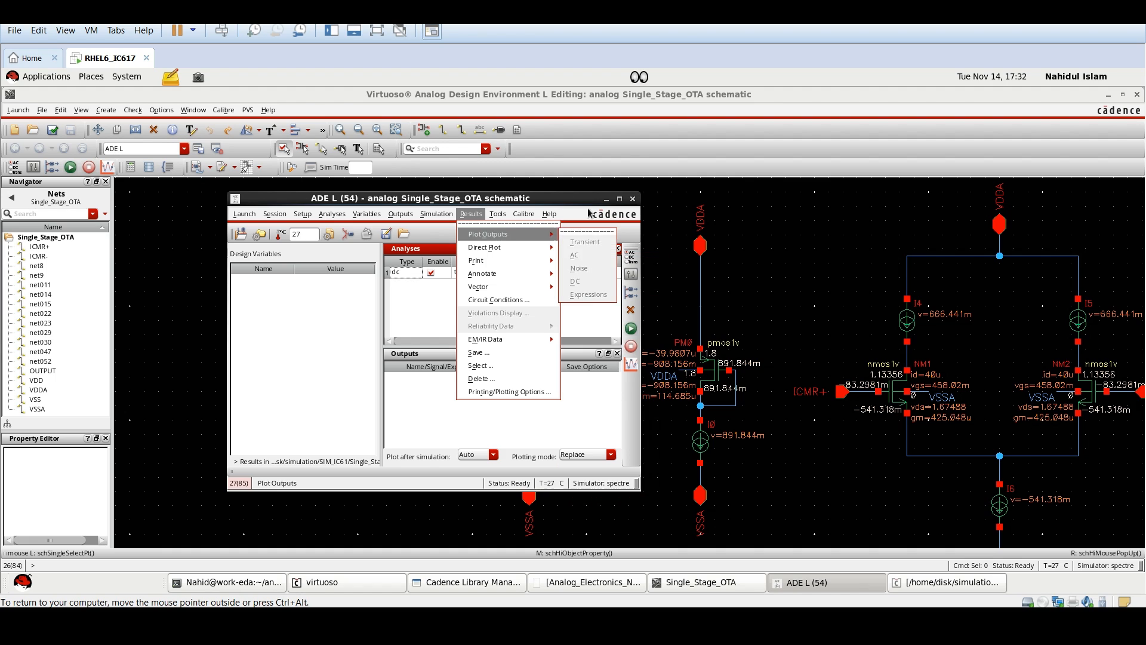
left_click(611, 203)
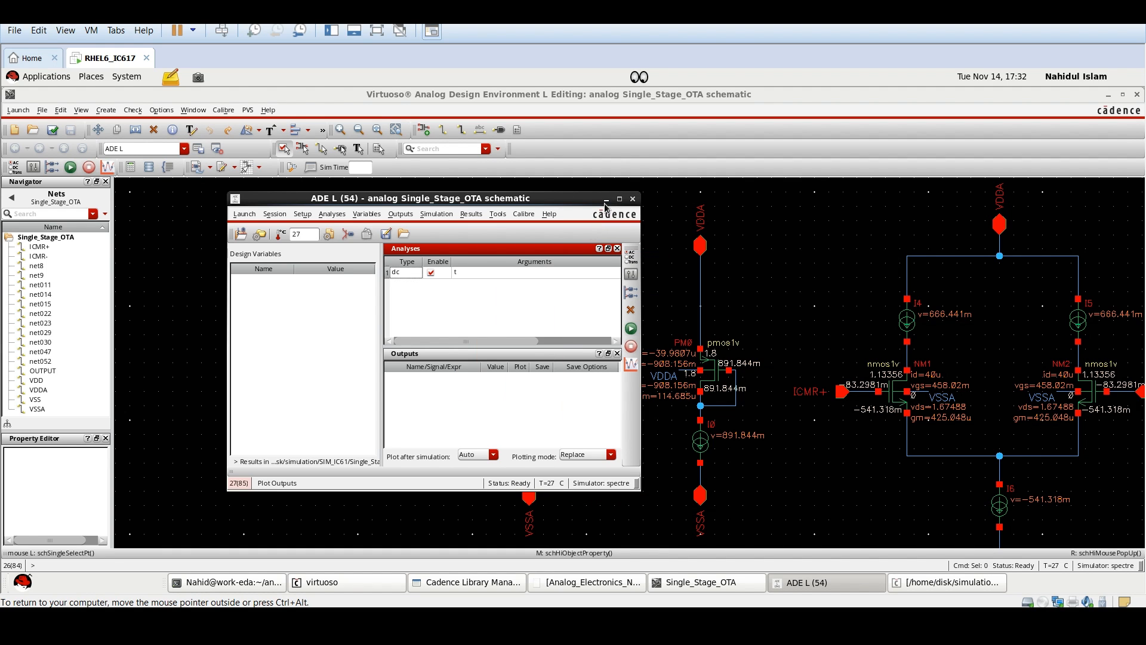
left_click(606, 200)
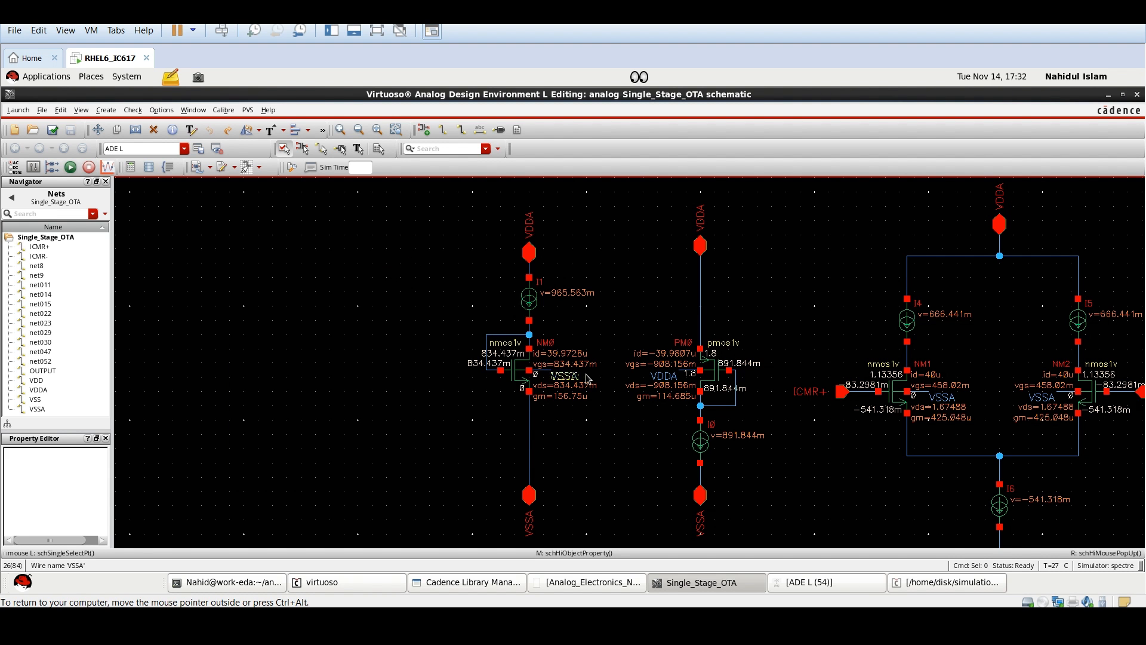
Step: Switch to the Single_Stage_OTA.xlsx workbook in Excel, review the NMOS parameter extractor table and return to the Virtuoso schematic
left_click(850, 625)
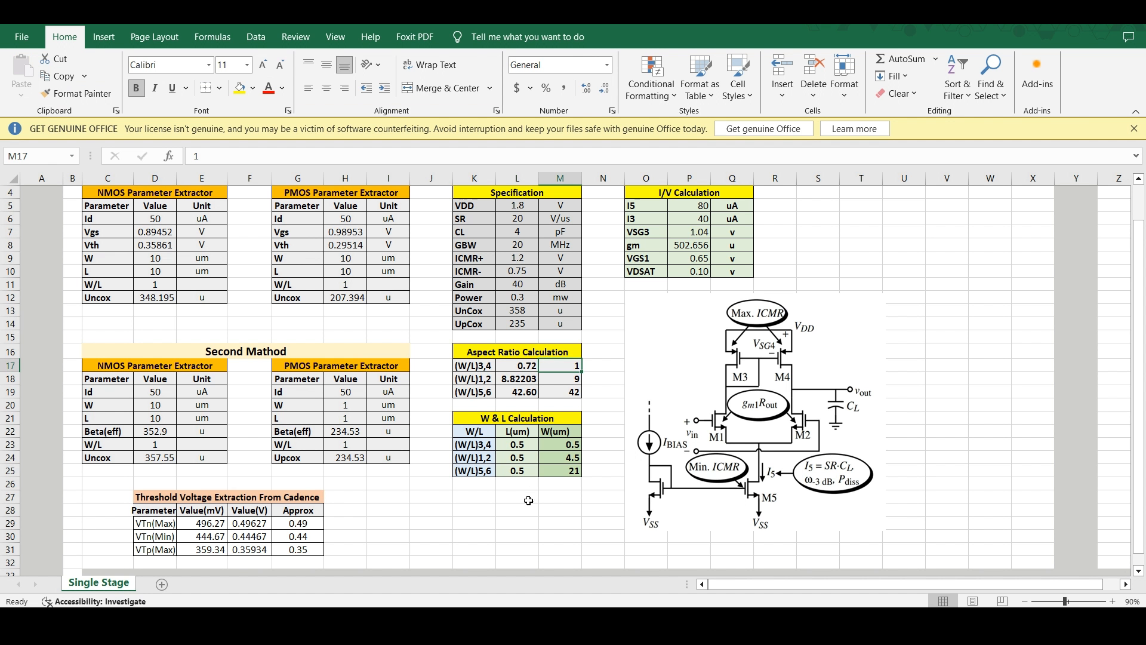
scroll(399, 422, "up", 1)
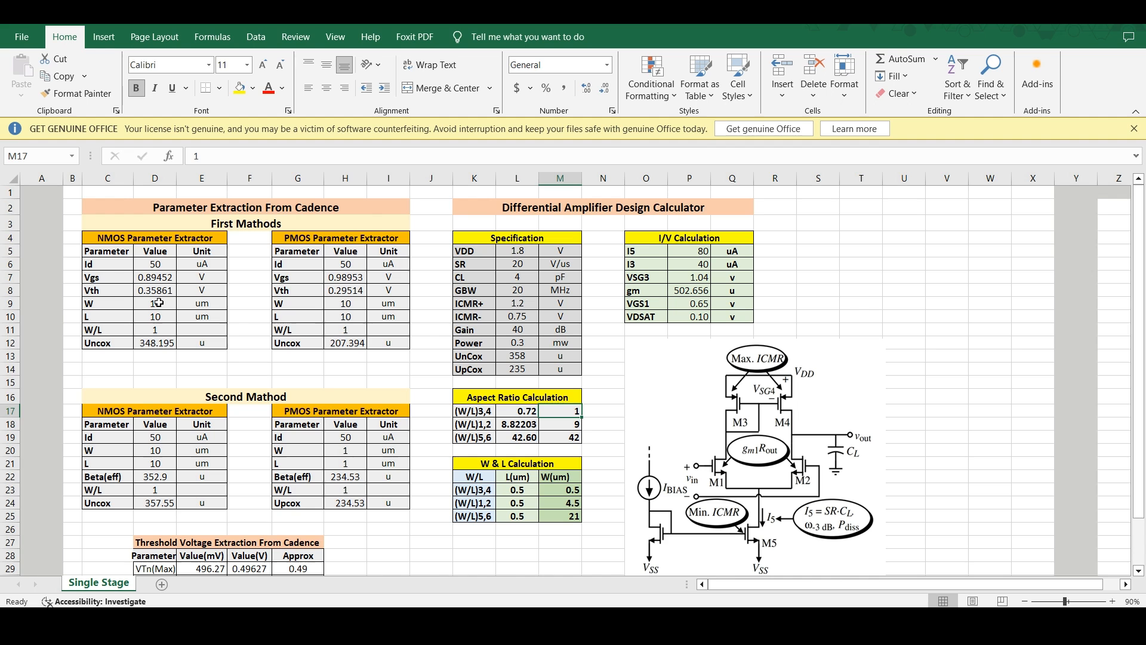
left_click(749, 622)
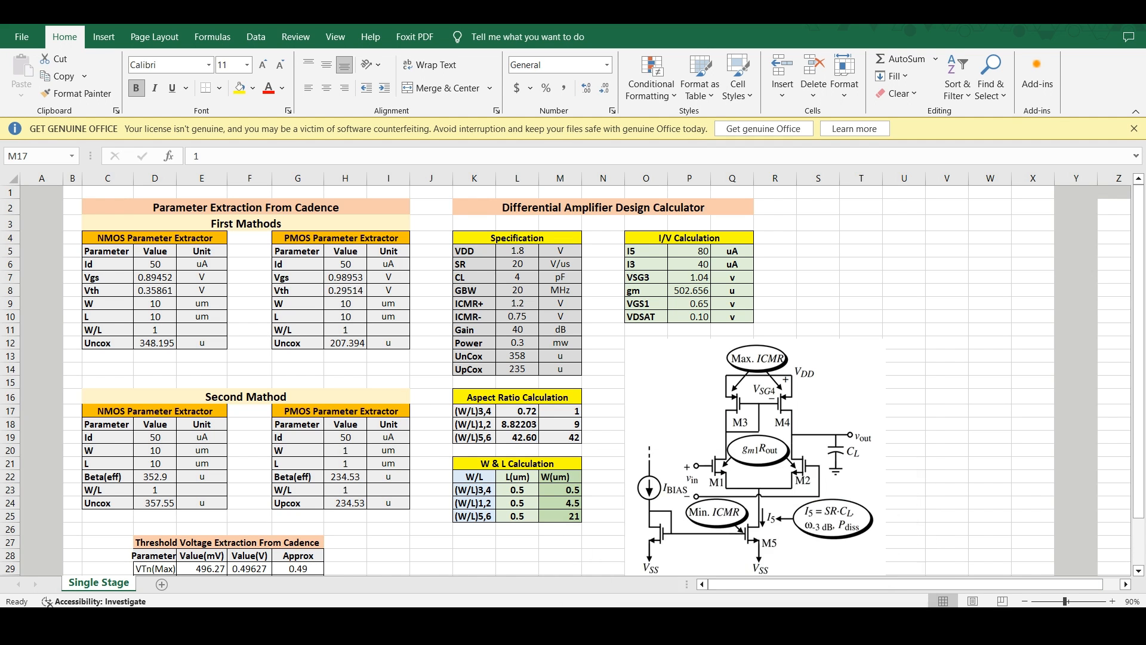
left_click(788, 531)
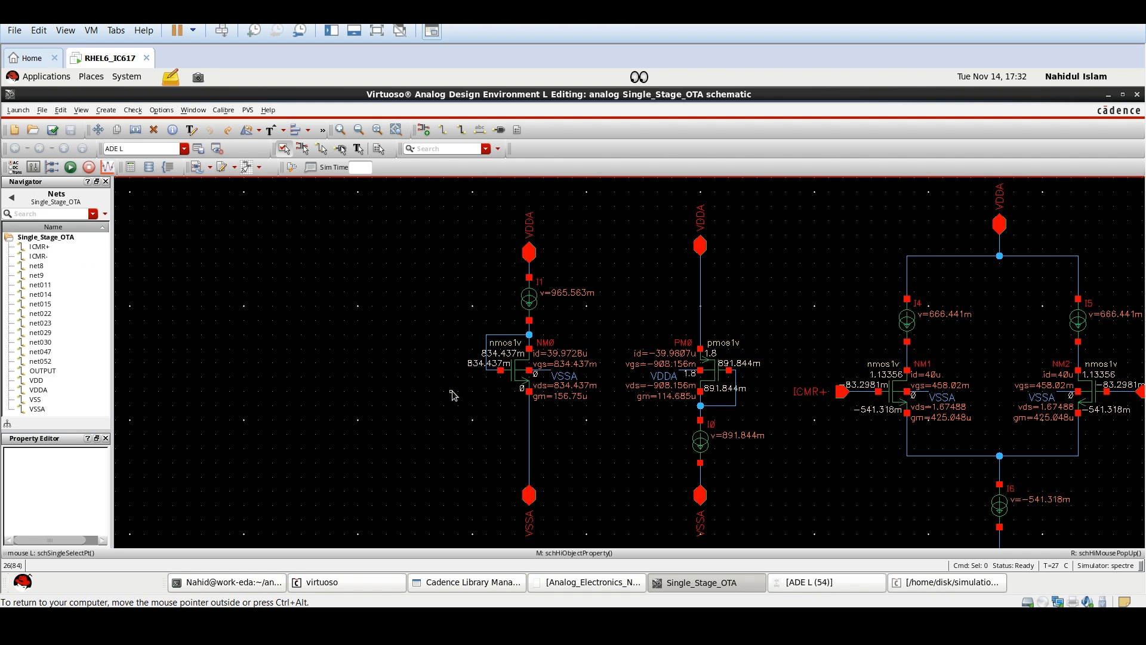
Step: Inspect the length and width properties of transistor NM0, then close its properties without changes and deselect it
left_click(524, 378)
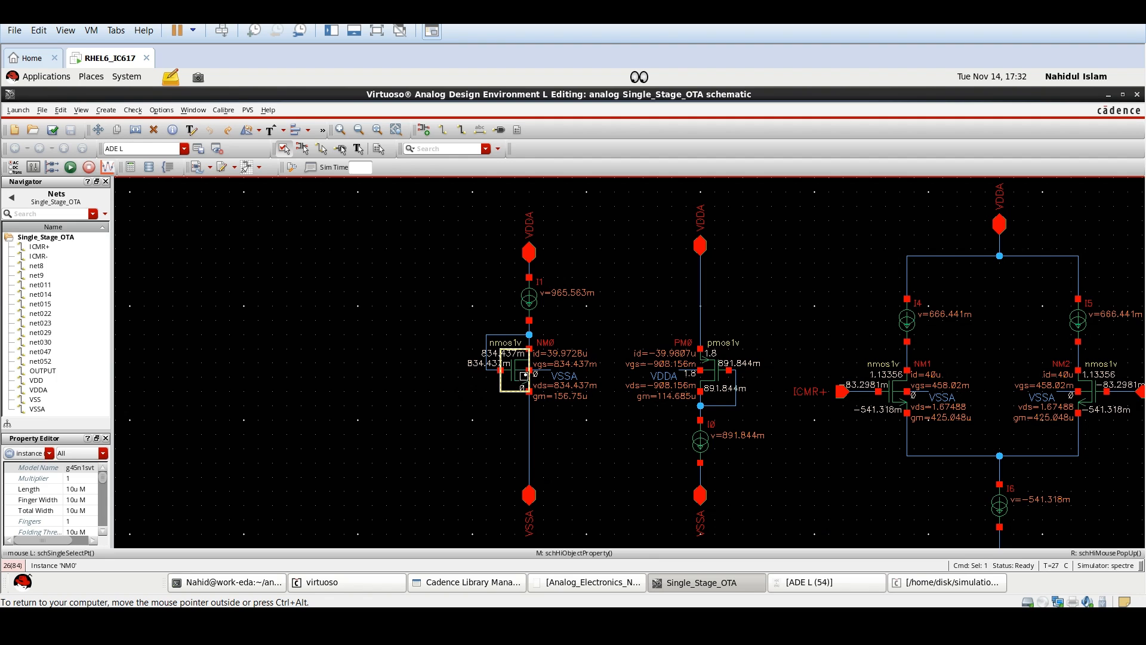
middle_click(524, 376)
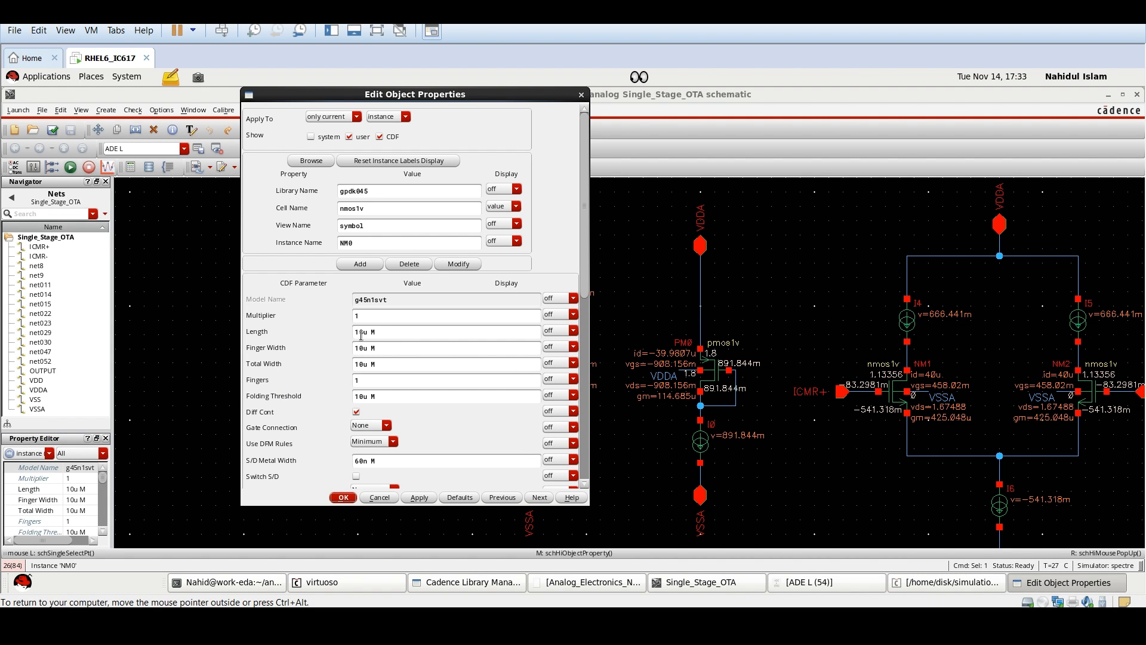
left_click(383, 332)
left_click(355, 495)
left_click(588, 458)
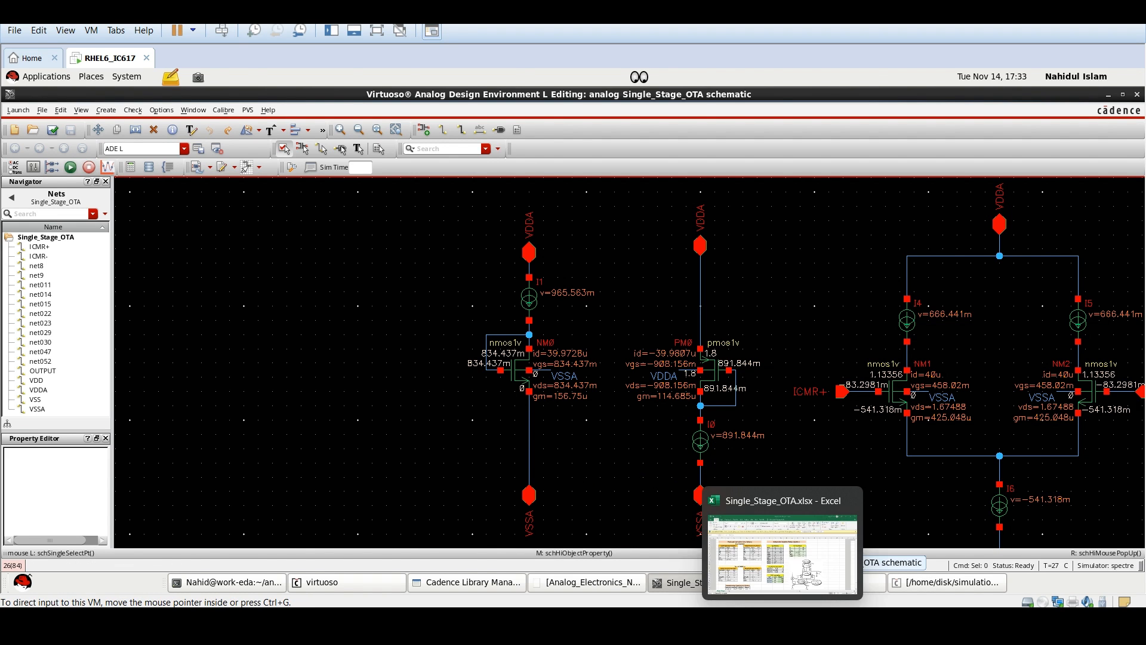
Step: Compare the first- and second-method parameter extraction tables in the Excel workbook and return to the Virtuoso schematic
left_click(784, 623)
scroll(158, 358, "down", 1)
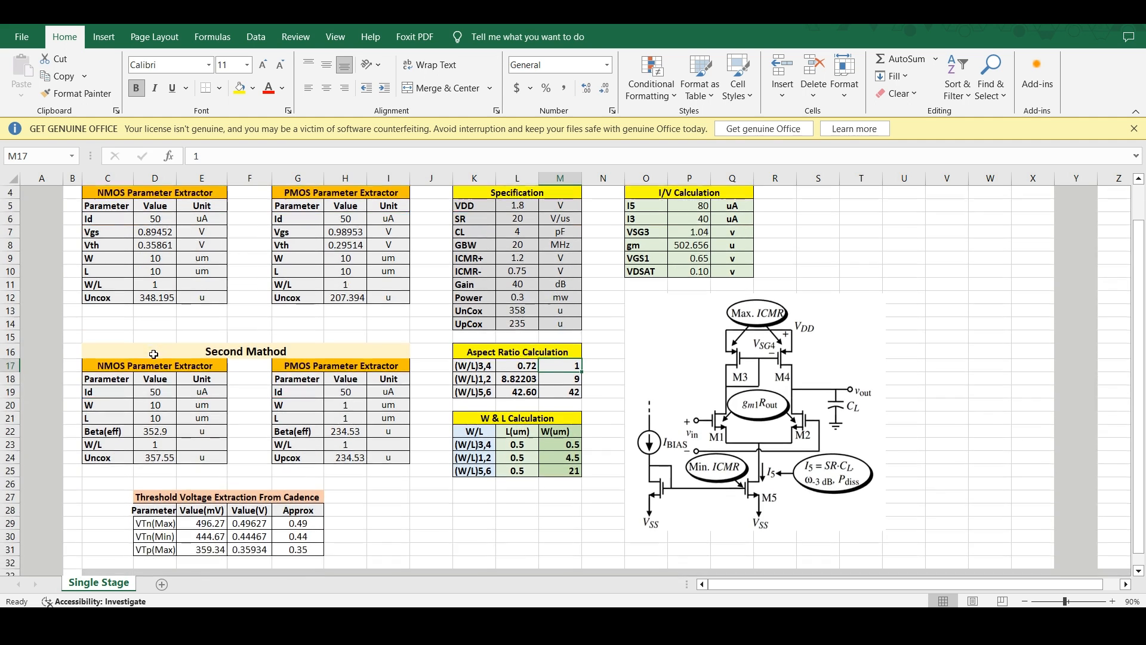
scroll(179, 356, "up", 1)
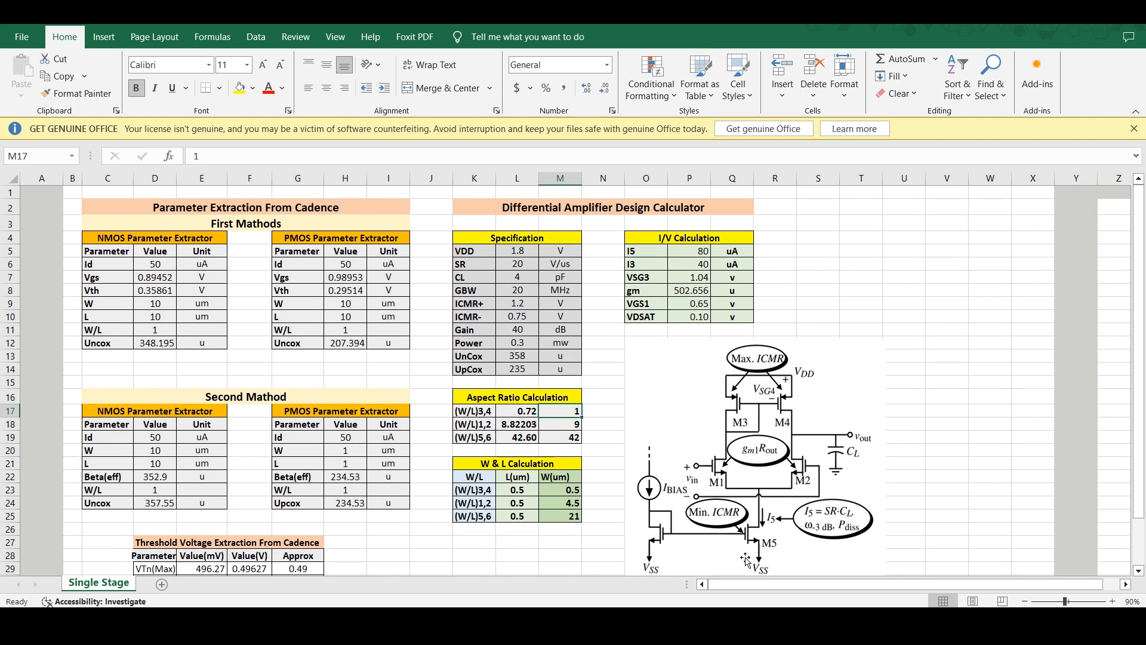
left_click(720, 524)
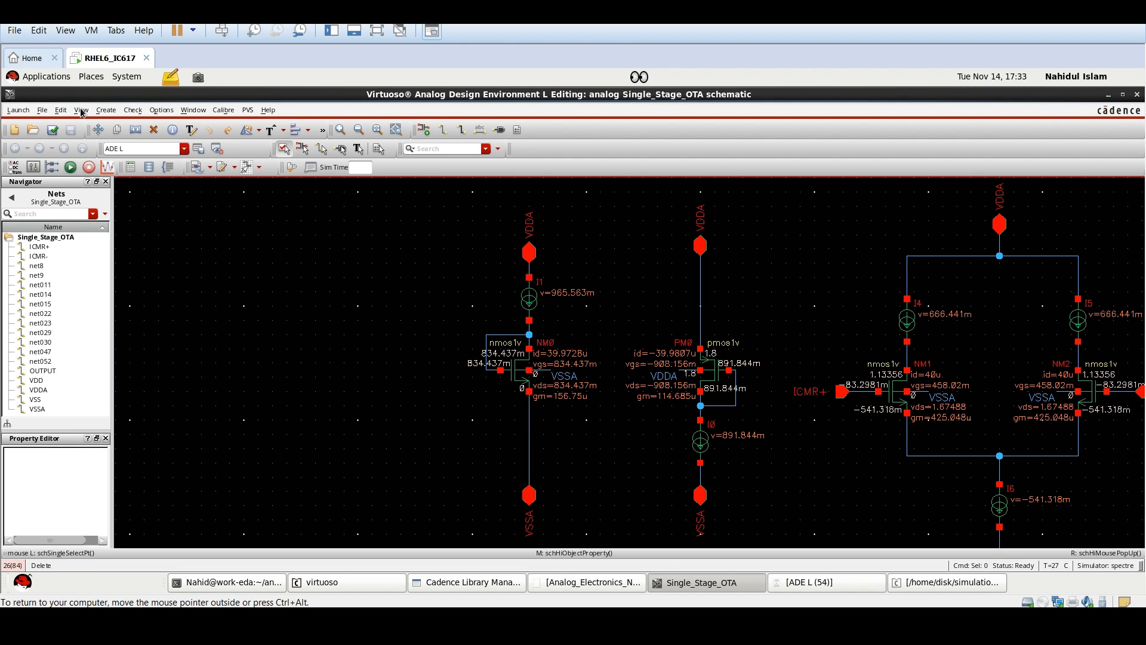
Step: Hide the DC operating point annotations in the schematic and display them again
left_click(60, 110)
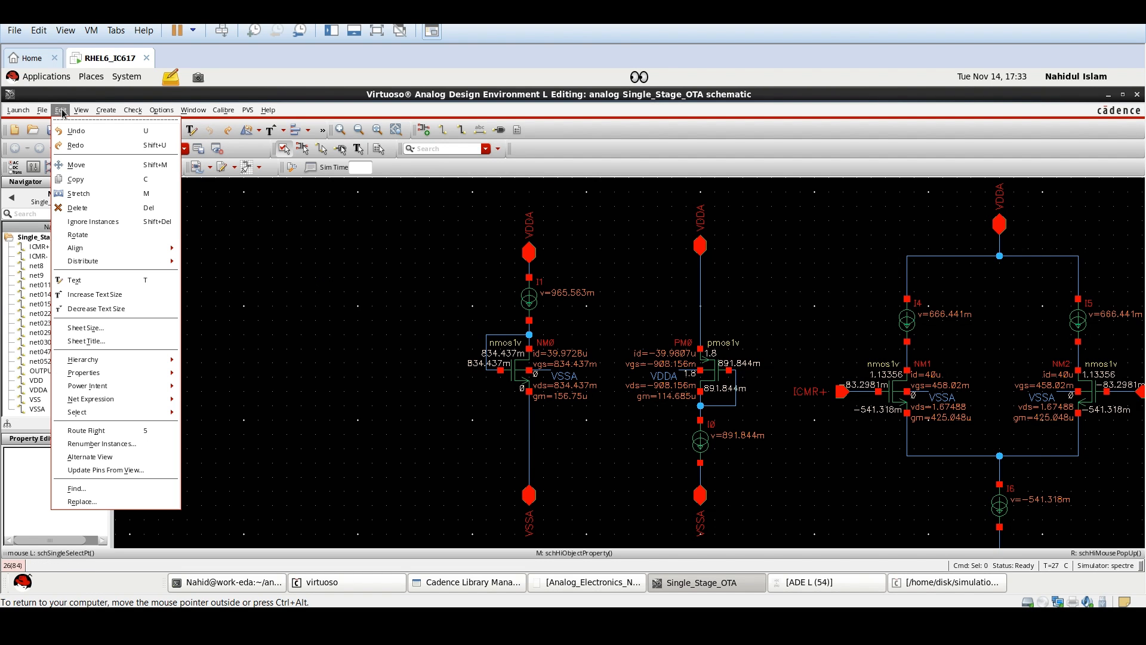
mouse_move(101, 360)
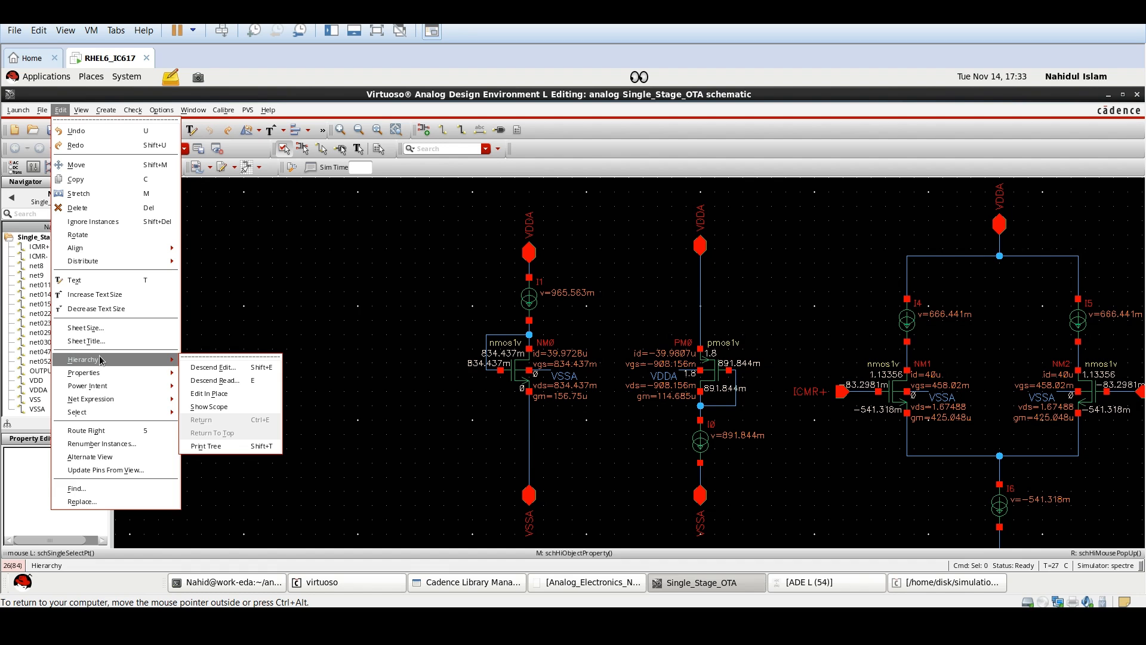
left_click(81, 110)
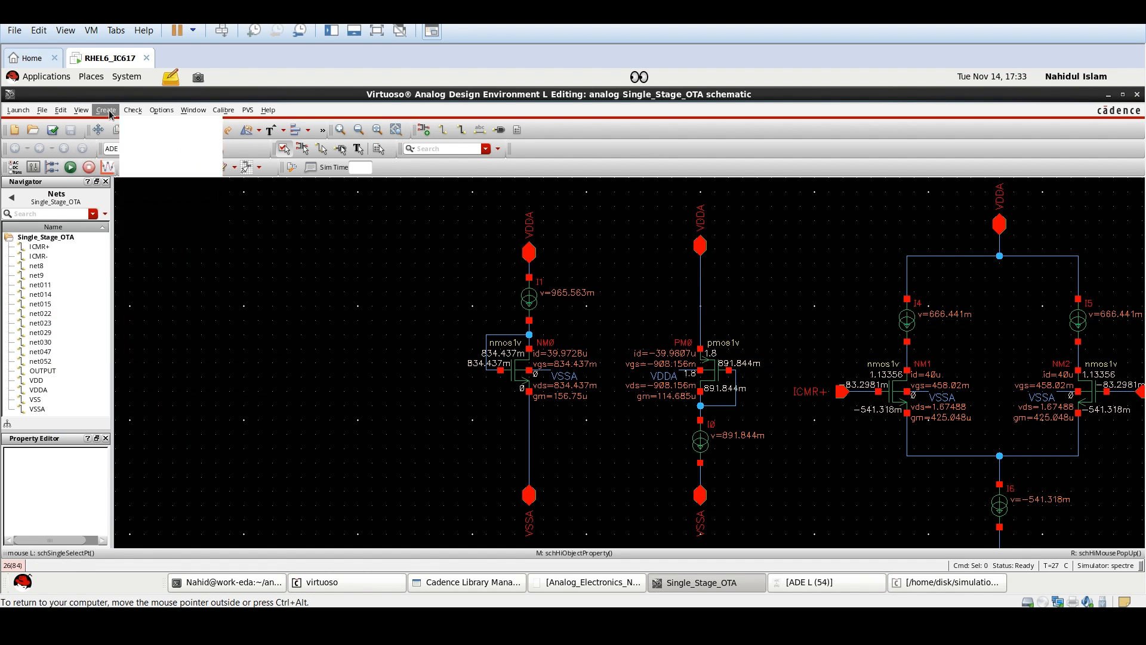
mouse_move(182, 303)
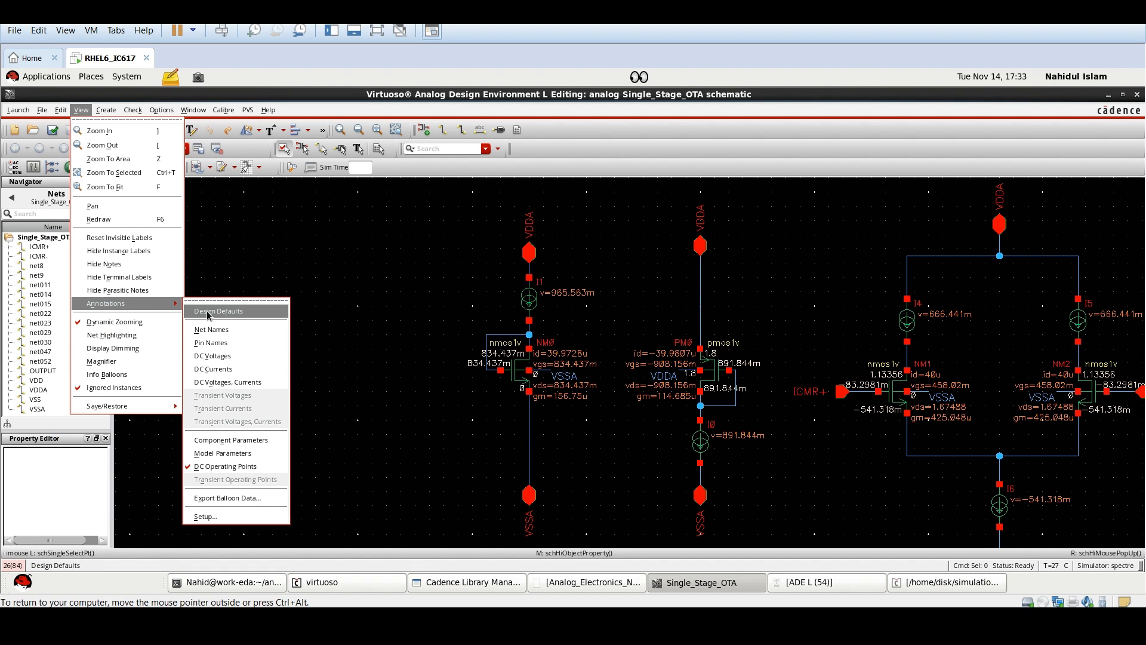
left_click(231, 466)
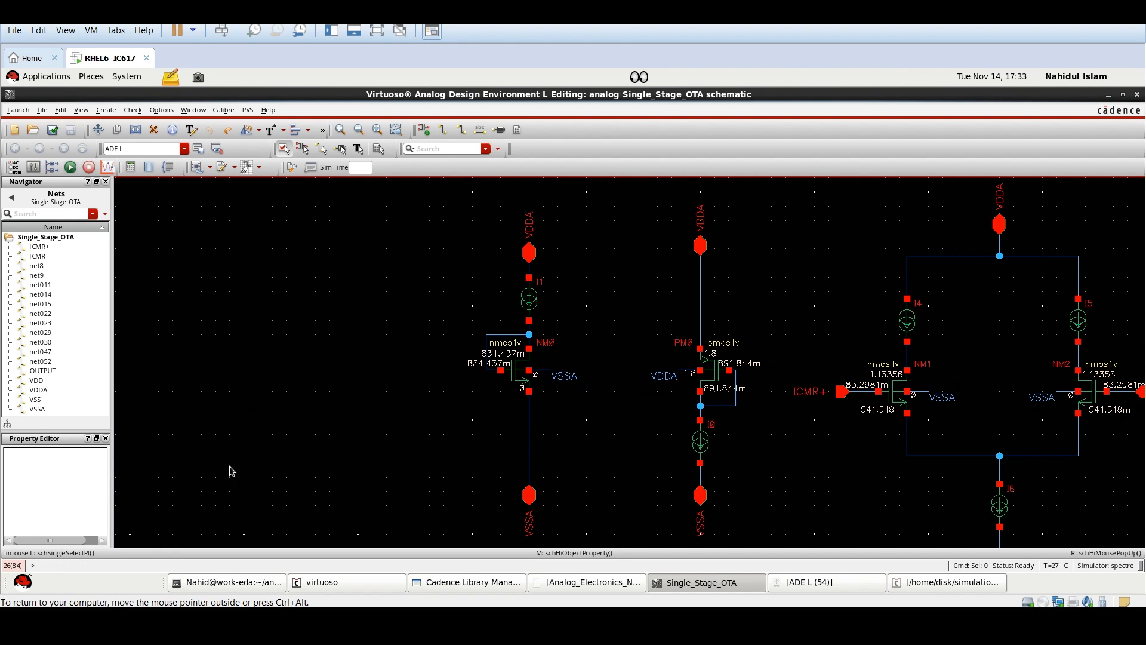
left_click(81, 111)
mouse_move(120, 304)
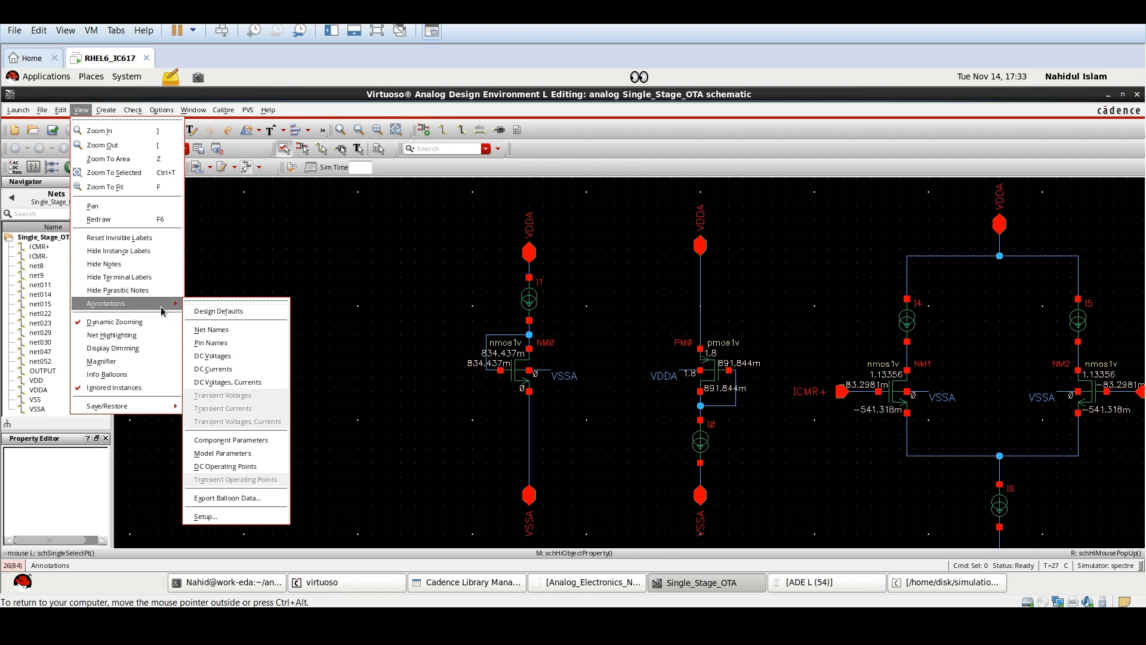
left_click(225, 466)
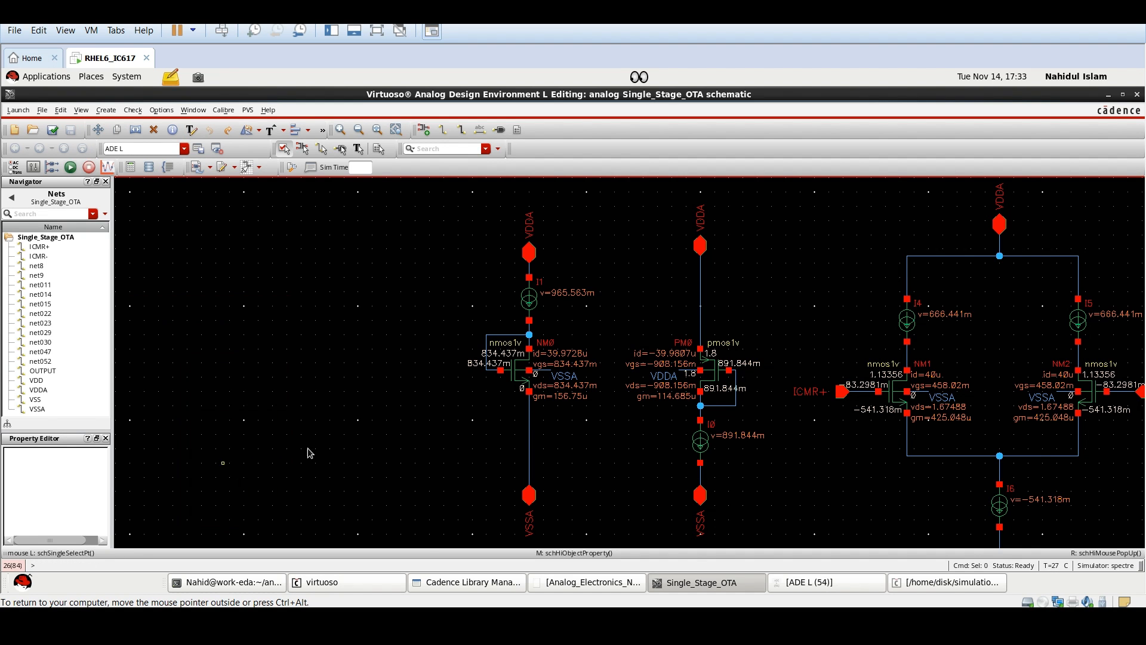
Step: Open the annotation setup for the Single_Stage_OTA schematic
scroll(630, 394, "up", 2)
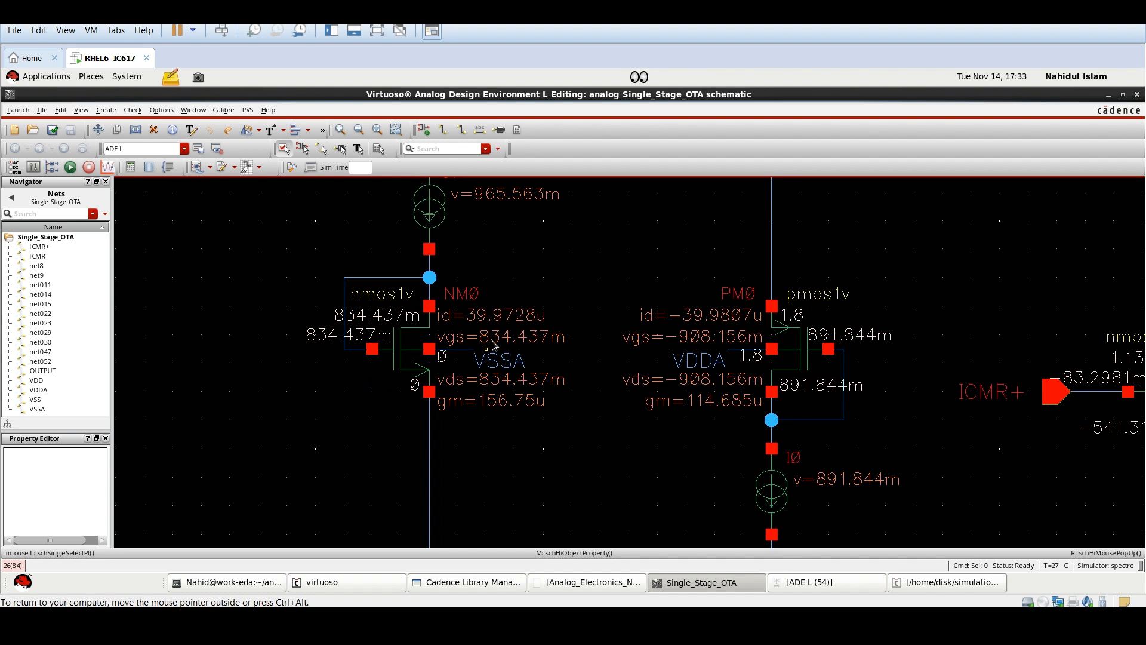
scroll(466, 403, "down", 2)
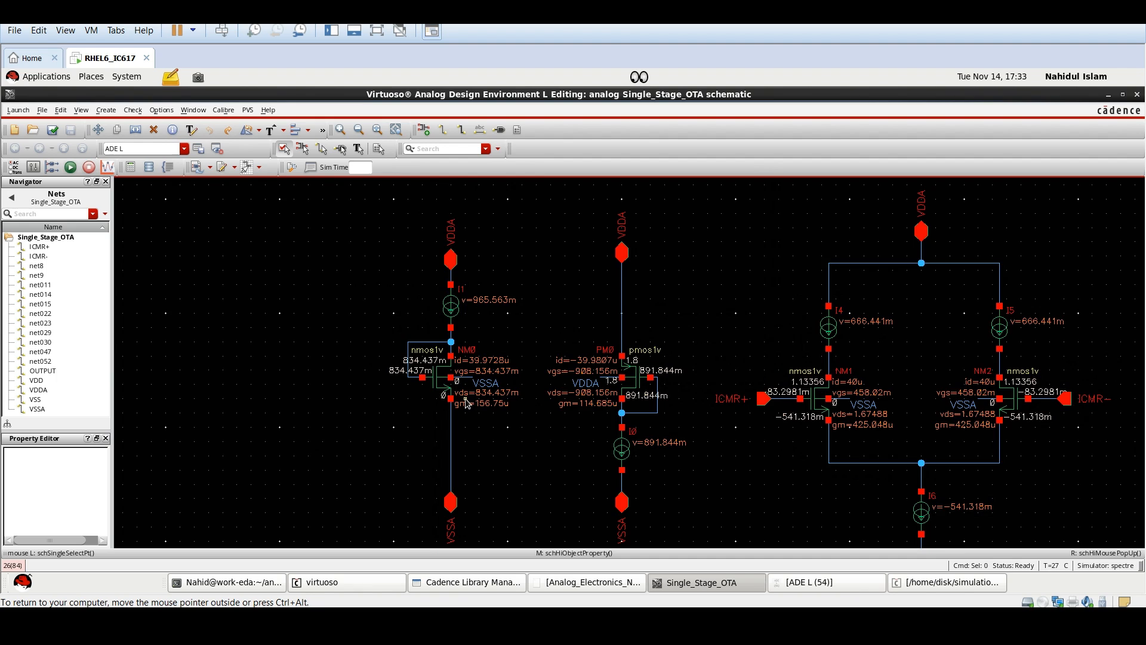
scroll(466, 403, "up", 2)
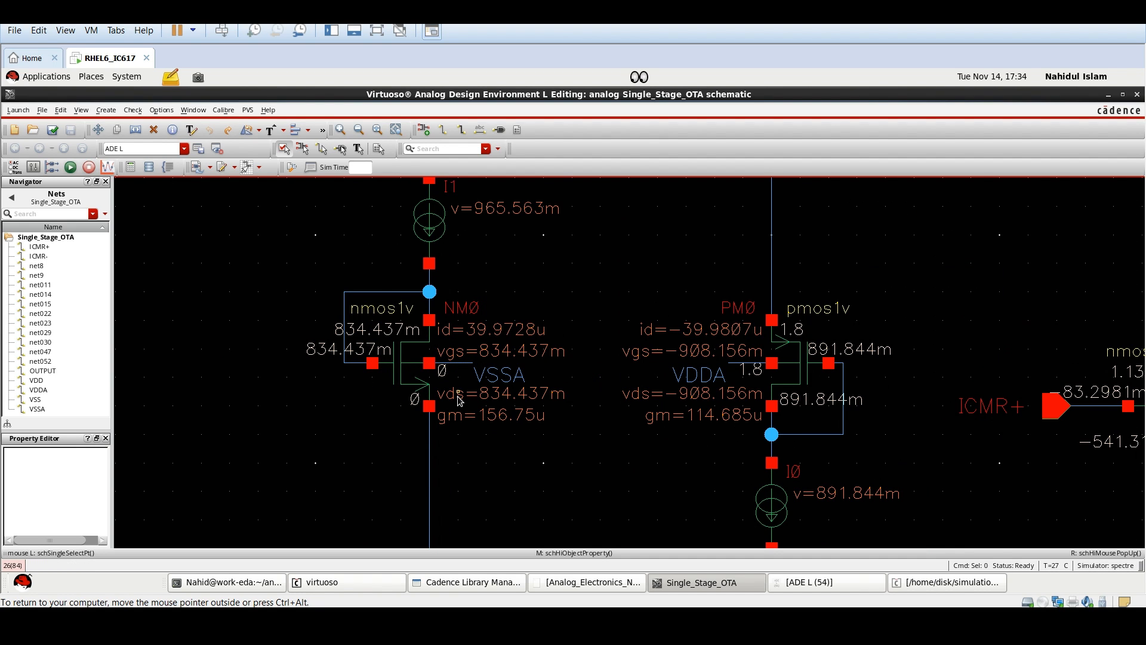
left_click(81, 110)
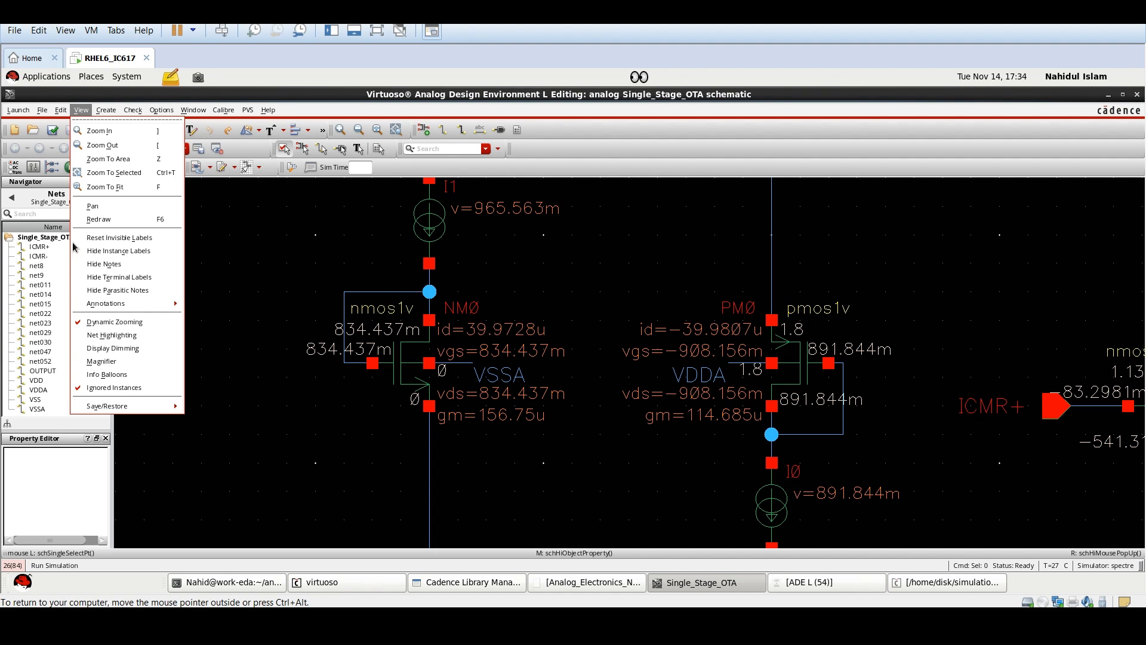
mouse_move(110, 304)
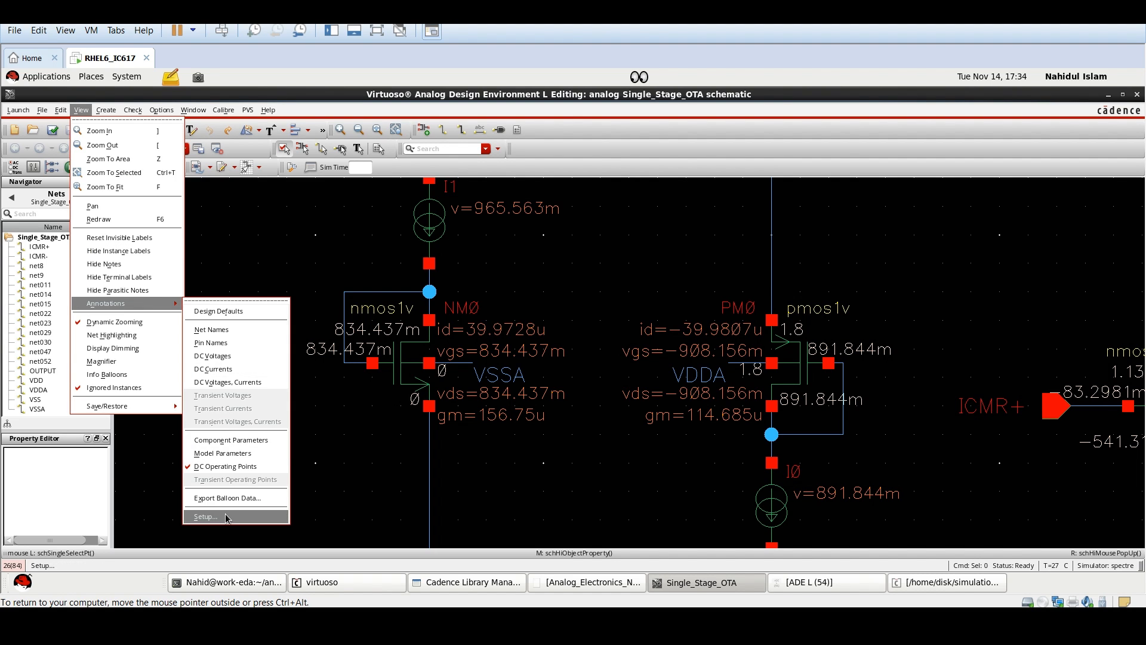
left_click(206, 516)
left_click_drag(191, 264, 371, 225)
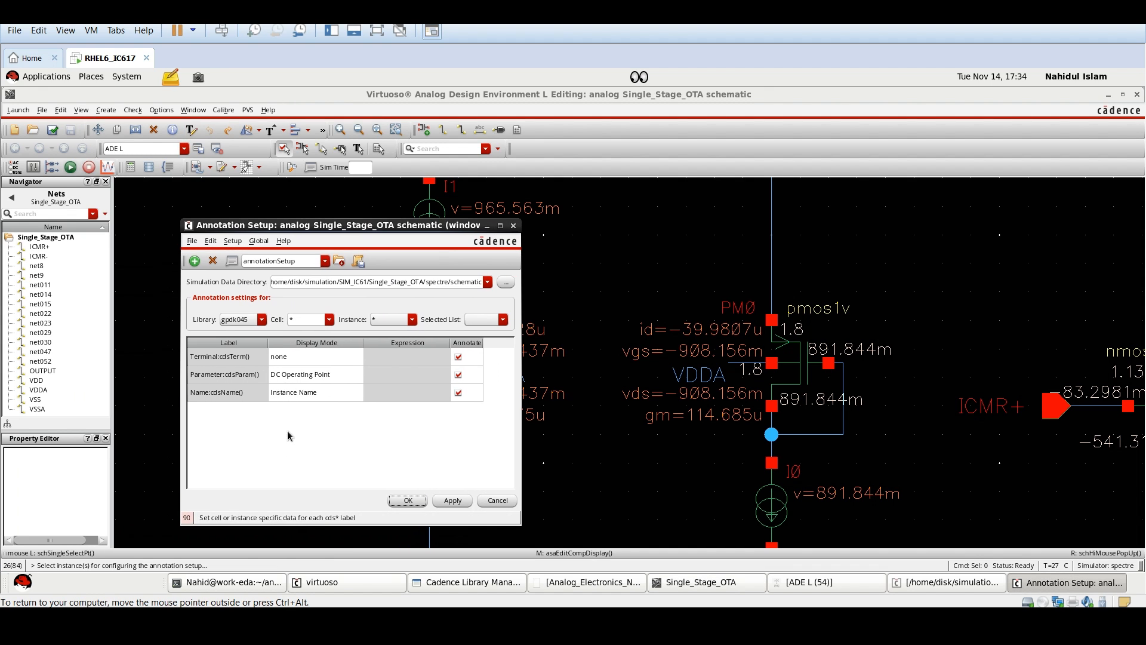
Step: Add vth as the fifth DC operating point parameter annotated on the nmos1v cell and apply the setting
left_click(329, 322)
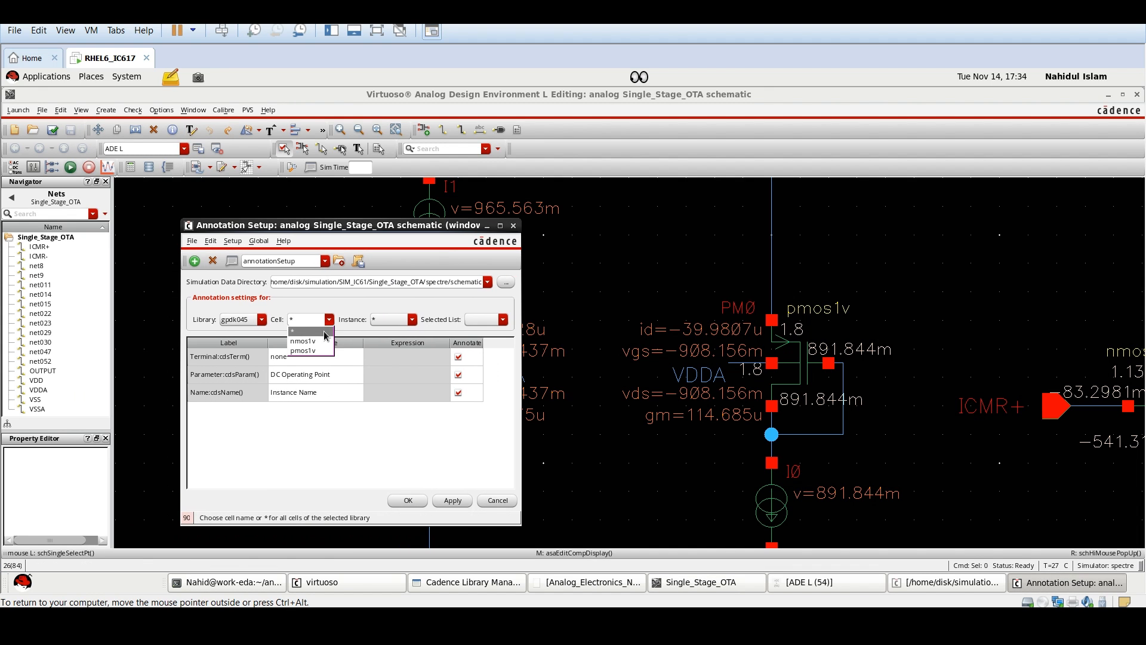
left_click(321, 345)
scroll(361, 457, "down", 1)
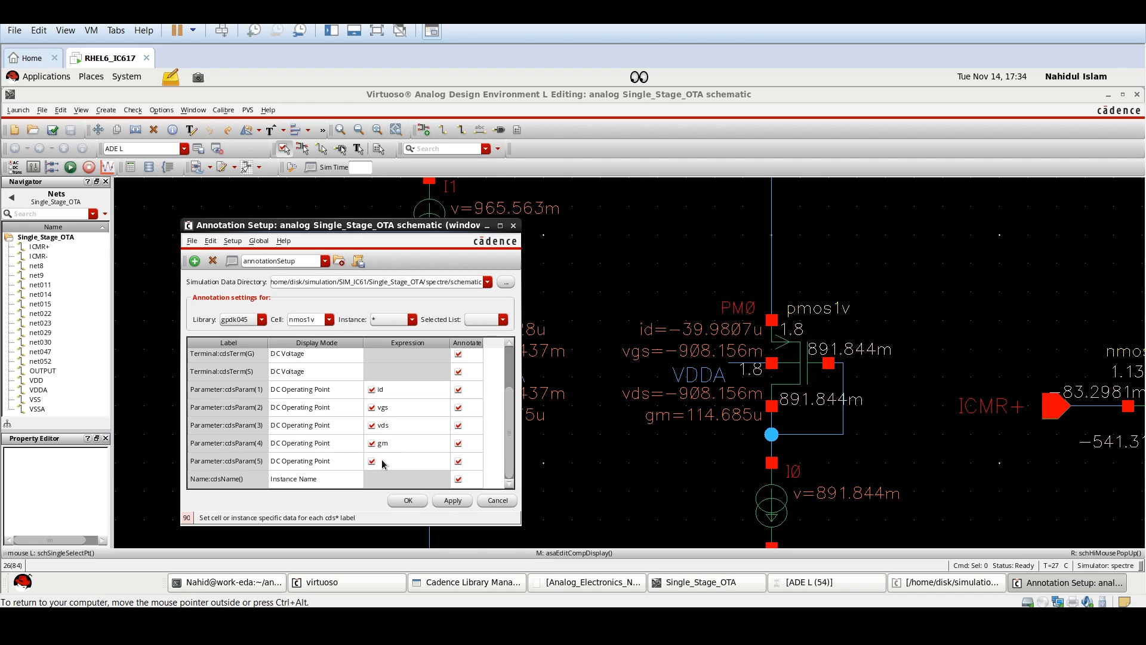
left_click(388, 461)
type("vth")
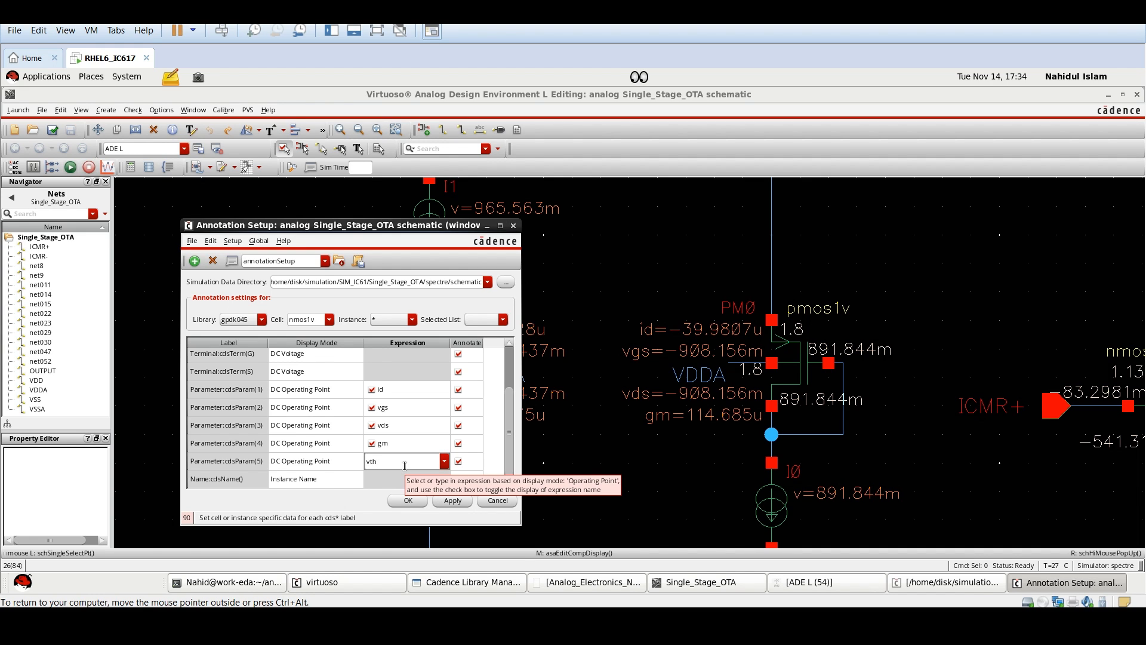
left_click(449, 502)
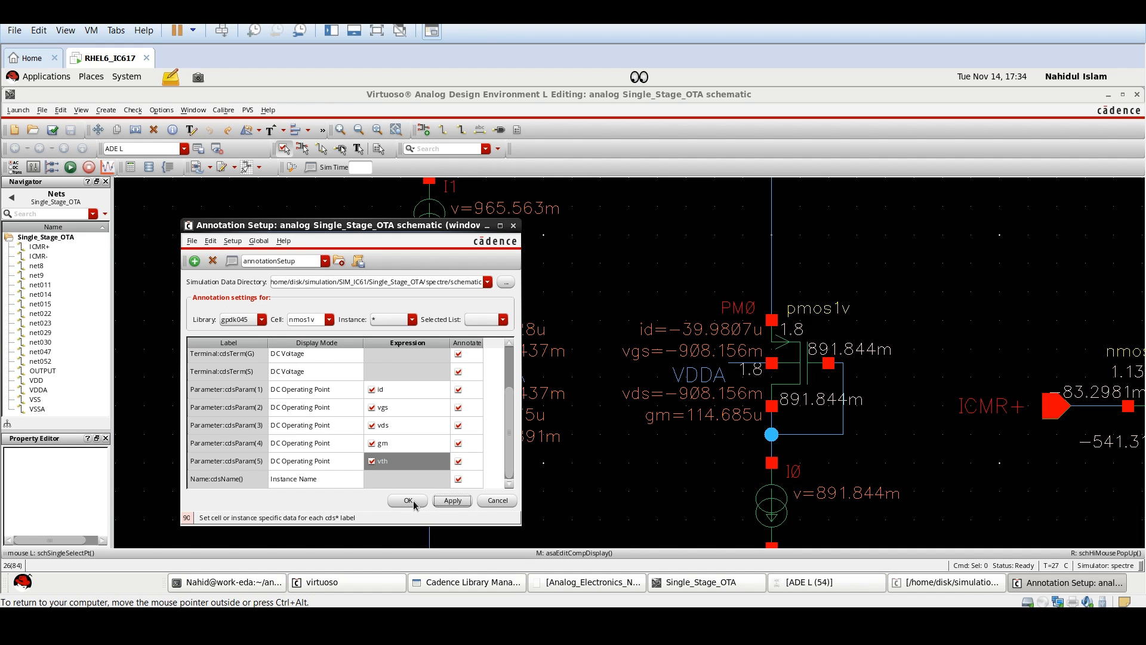
Step: Add vth as the fifth annotated parameter for the pmos1v cell and accept the setup, with * settings applied to all
left_click(329, 320)
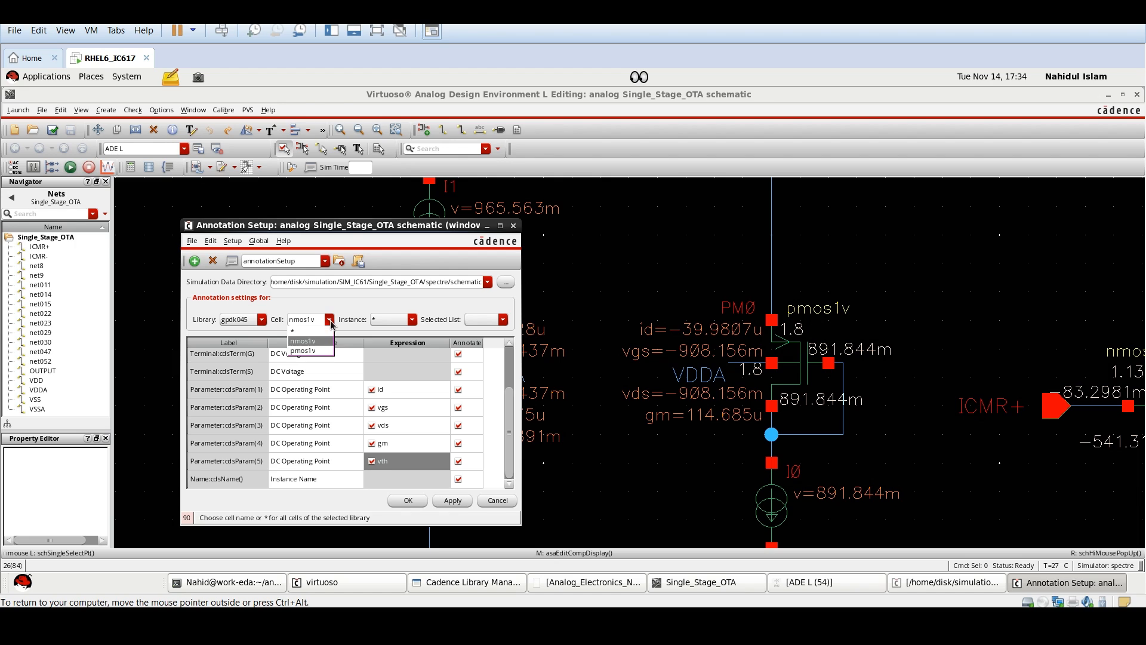
left_click(316, 353)
left_click(417, 461)
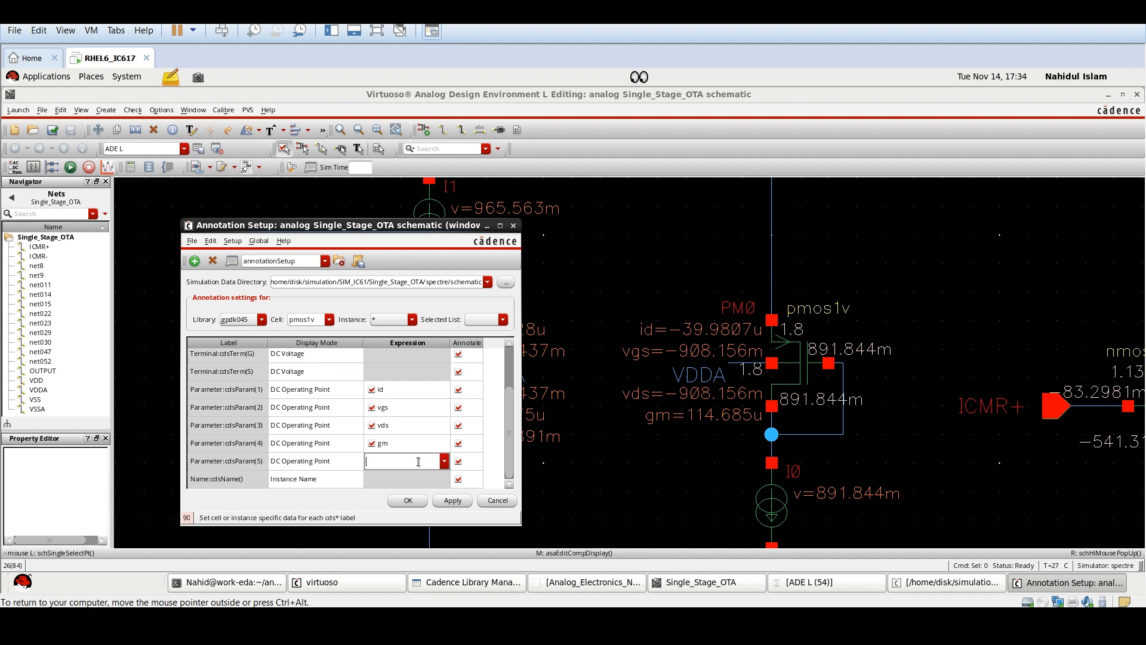
left_click(452, 500)
left_click(408, 500)
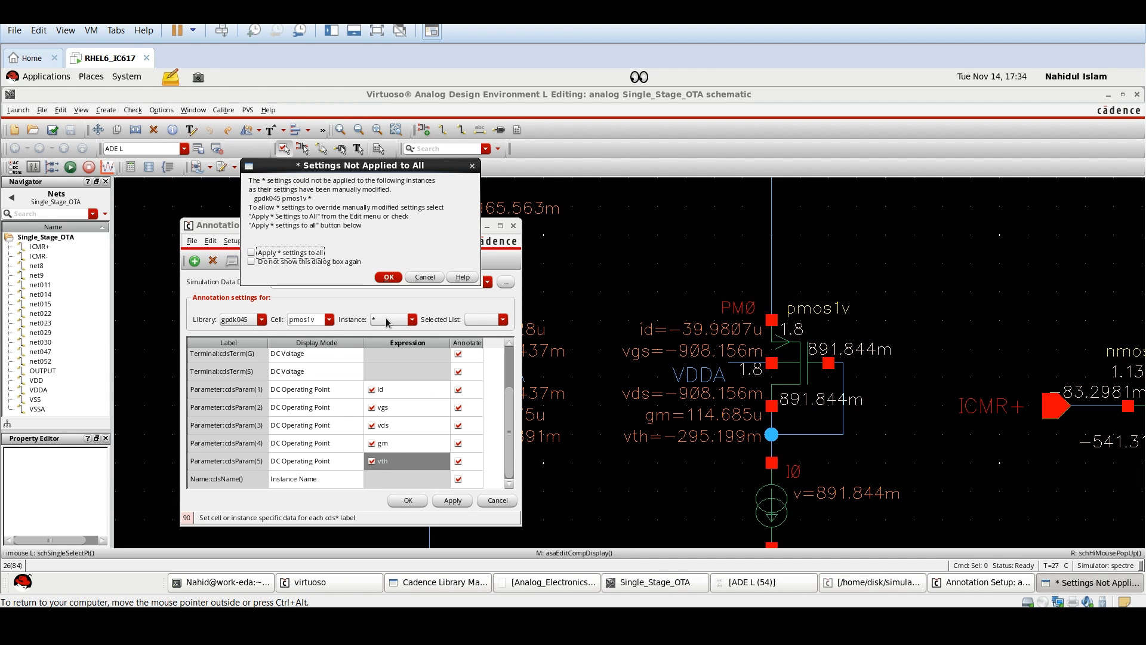
left_click(251, 253)
left_click(388, 278)
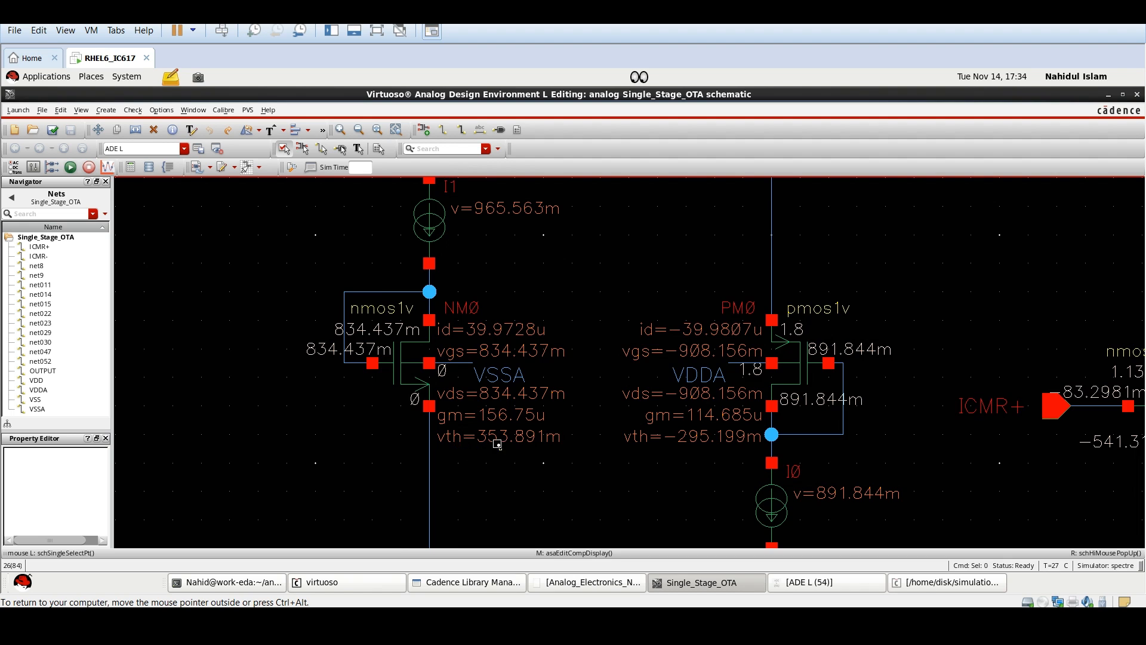
Step: Examine the vgs, gm and vth annotations on NM0 and PM0, and switch to the Excel workbook
scroll(498, 445, "up", 1)
scroll(448, 431, "down", 1)
scroll(469, 434, "up", 1)
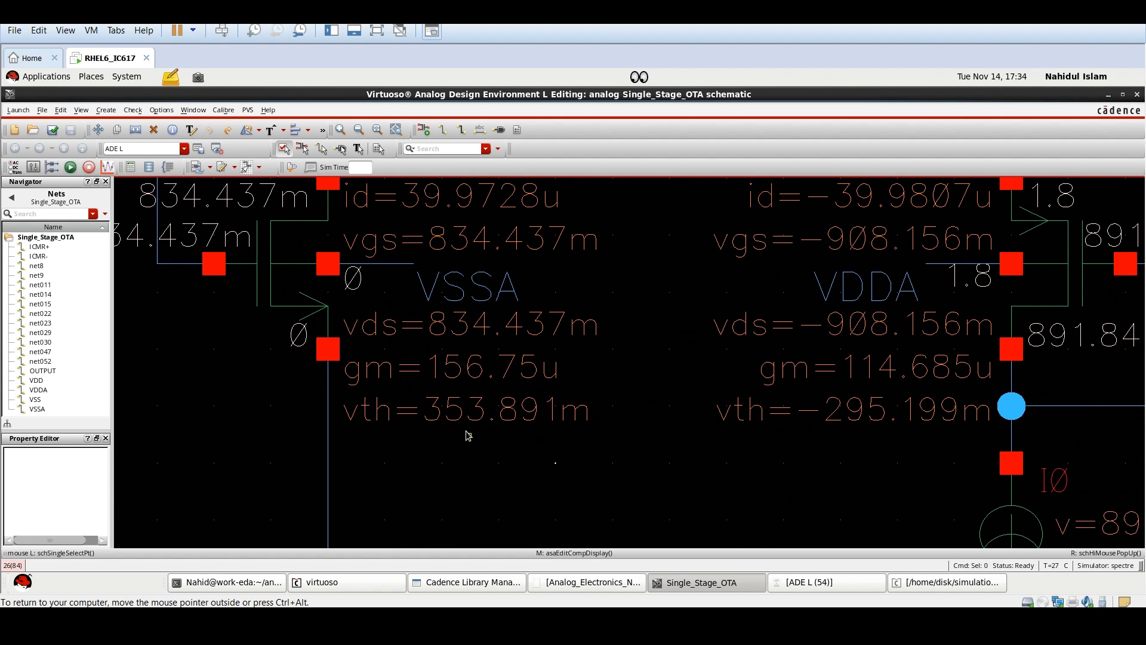
scroll(471, 436, "down", 1)
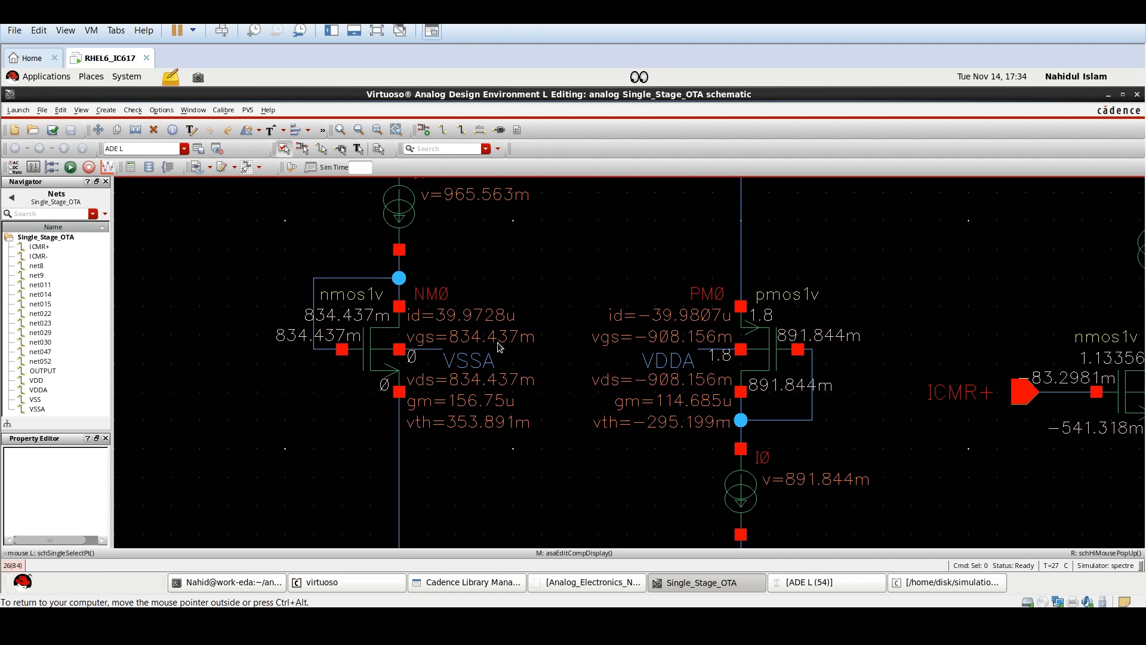
left_click(706, 604)
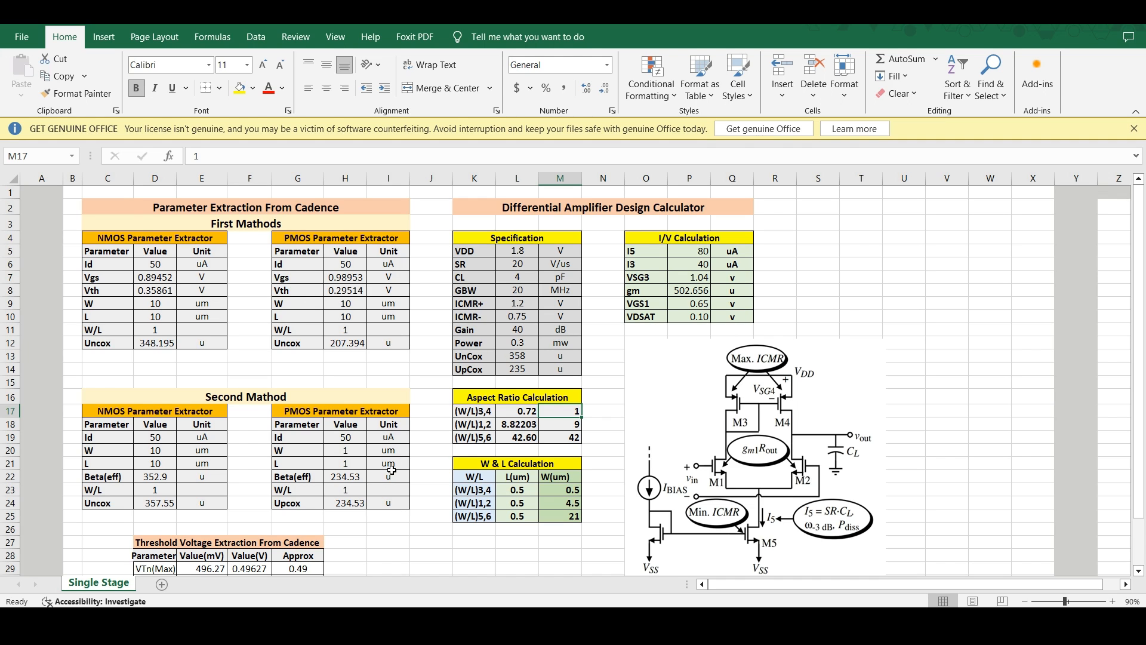
Step: Switch to Analog_Electronics_Note.pdf and handwrite the drain current equation ID = 1/2 unCox × W/L (VGS − Vth)² beside the specification table
key("alt+Tab")
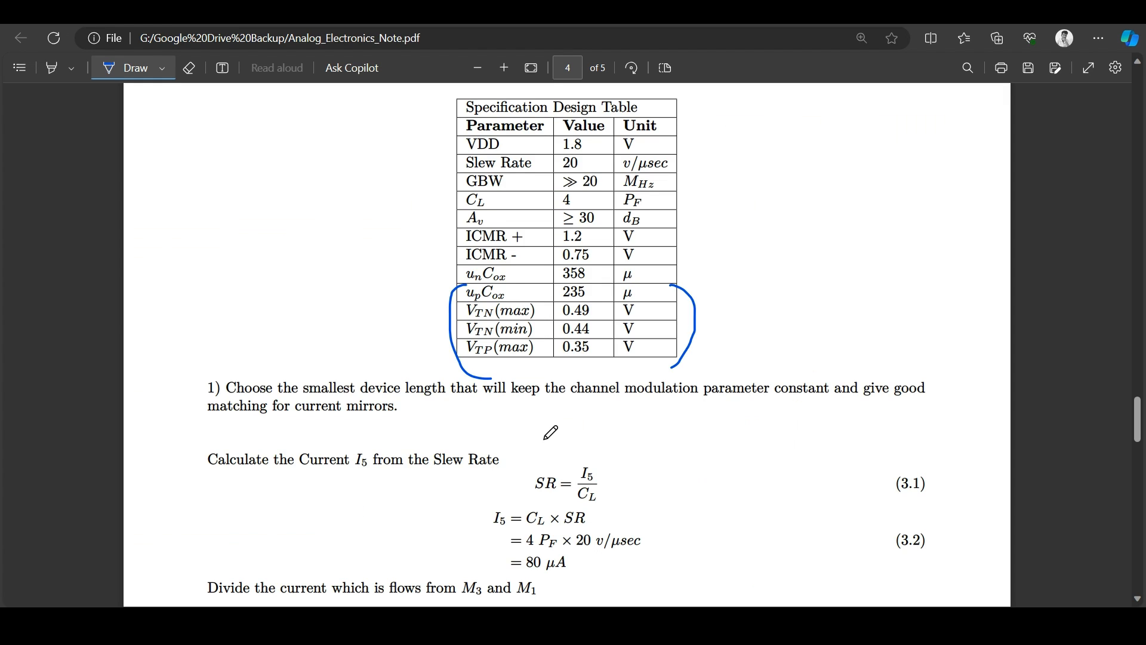
scroll(518, 428, "up", 2)
scroll(518, 427, "down", 1)
mouse_move(780, 210)
left_mouse_down()
mouse_move(795, 212)
mouse_move(788, 228)
mouse_move(865, 207)
mouse_move(870, 228)
mouse_move(896, 224)
mouse_move(903, 191)
mouse_move(919, 200)
mouse_move(910, 166)
mouse_move(946, 190)
mouse_move(931, 191)
mouse_move(939, 153)
mouse_move(960, 170)
mouse_move(974, 156)
mouse_move(986, 202)
left_mouse_up()
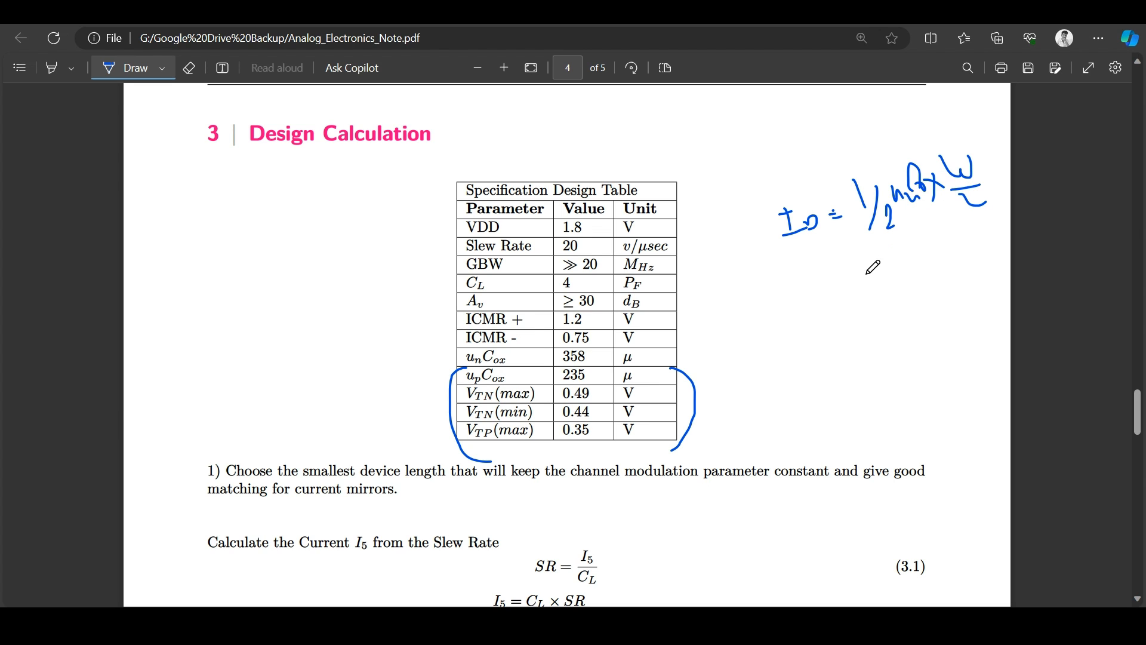
left_click_drag(833, 262, 834, 322)
mouse_move(839, 281)
left_mouse_down()
mouse_move(862, 301)
mouse_move(889, 258)
mouse_move(880, 298)
mouse_move(893, 305)
mouse_move(925, 283)
left_mouse_up()
mouse_move(921, 266)
left_mouse_down()
mouse_move(950, 260)
mouse_move(964, 281)
mouse_move(980, 273)
mouse_move(998, 293)
left_mouse_up()
left_click_drag(980, 237, 1004, 229)
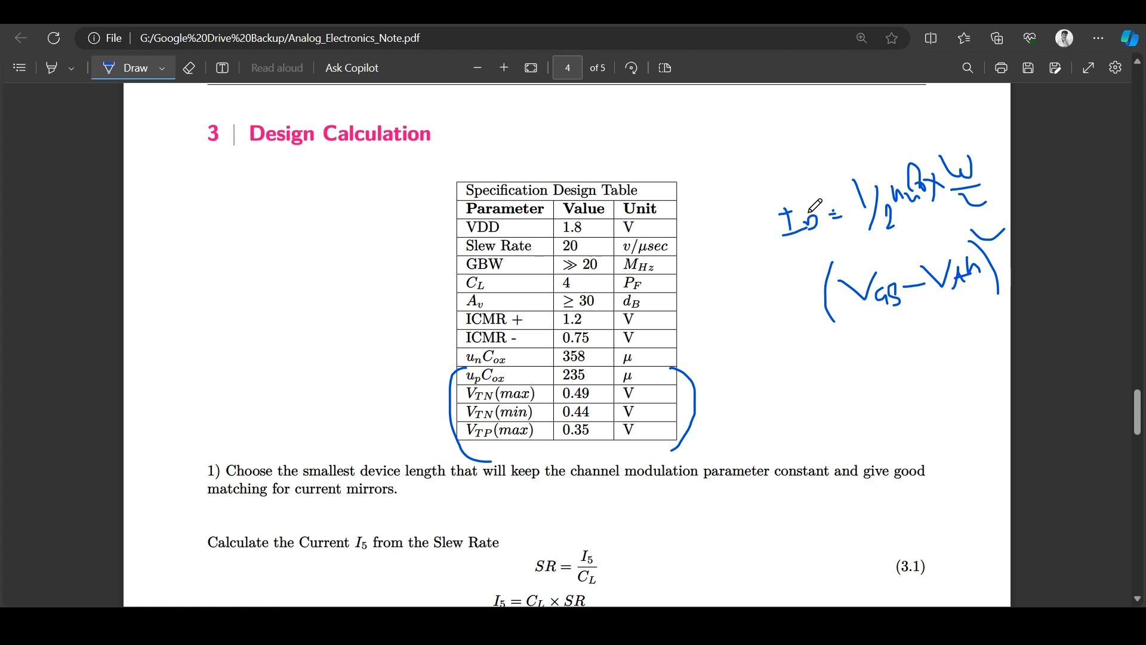
Step: Mark the drain current, W/L, VGS and Vth terms as known in the handwritten equation and underline unCox
mouse_move(809, 222)
left_mouse_down()
mouse_move(795, 178)
mouse_move(766, 173)
mouse_move(790, 154)
mouse_move(806, 163)
mouse_move(821, 149)
mouse_move(827, 163)
mouse_move(826, 154)
left_mouse_up()
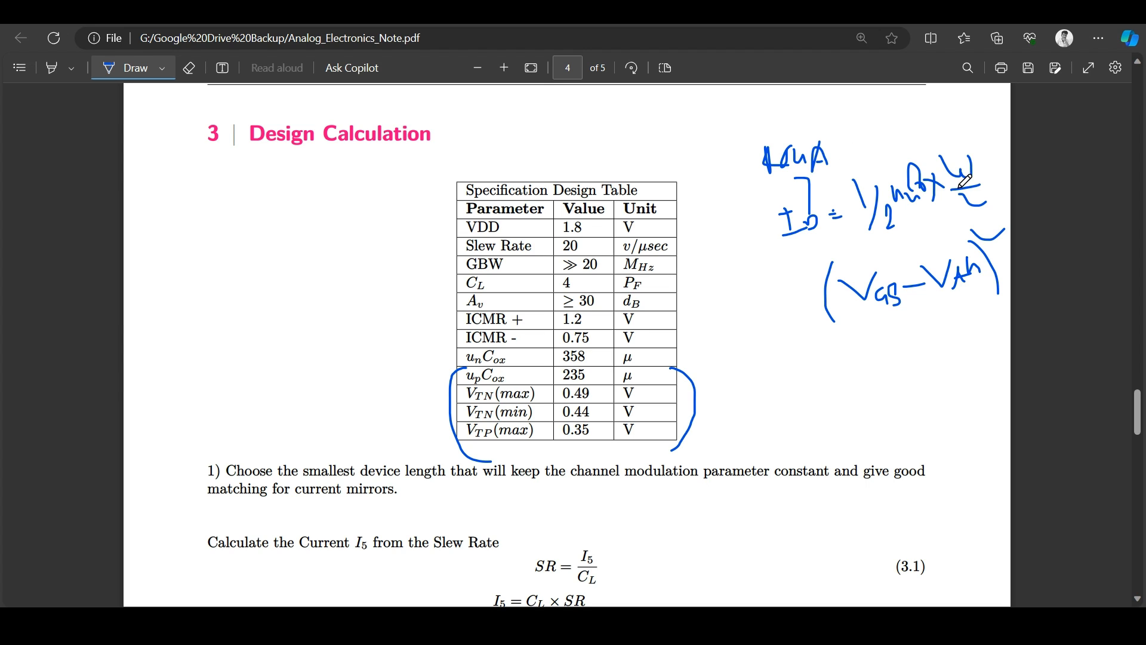
left_click_drag(945, 155, 958, 127)
mouse_move(891, 314)
left_mouse_down()
mouse_move(876, 370)
mouse_move(859, 368)
left_mouse_up()
left_click_drag(966, 295, 983, 321)
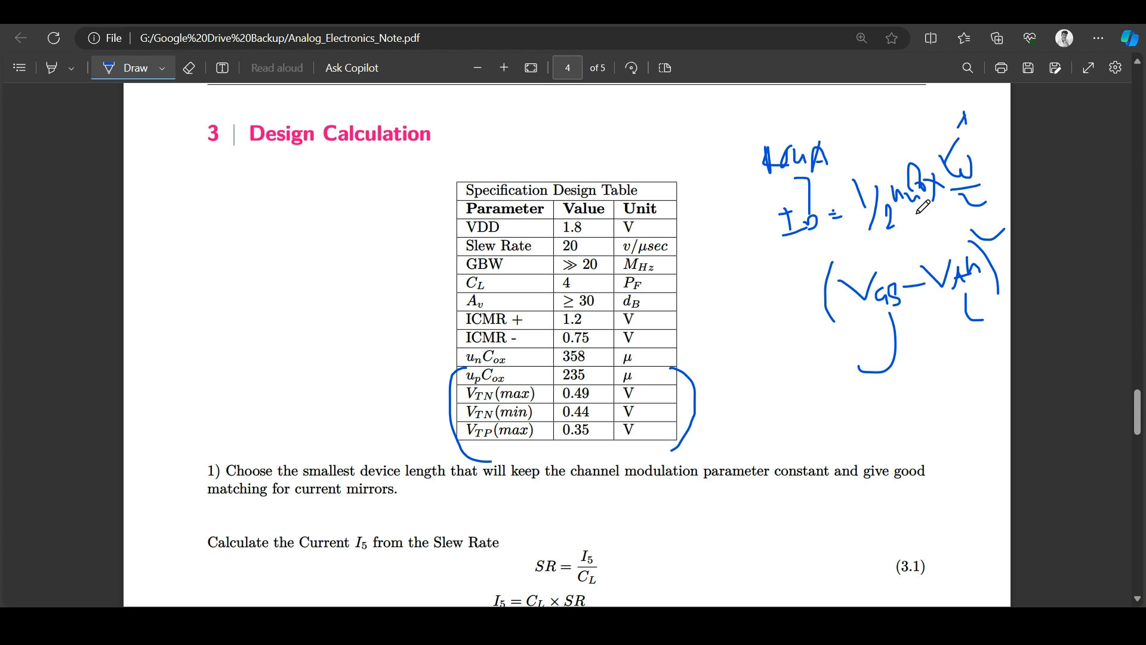
left_click_drag(897, 214, 938, 206)
Step: Switch to the Excel workbook and inspect the formula behind the first-method NMOS Uncox value in cell D12 without changing it
left_click(751, 624)
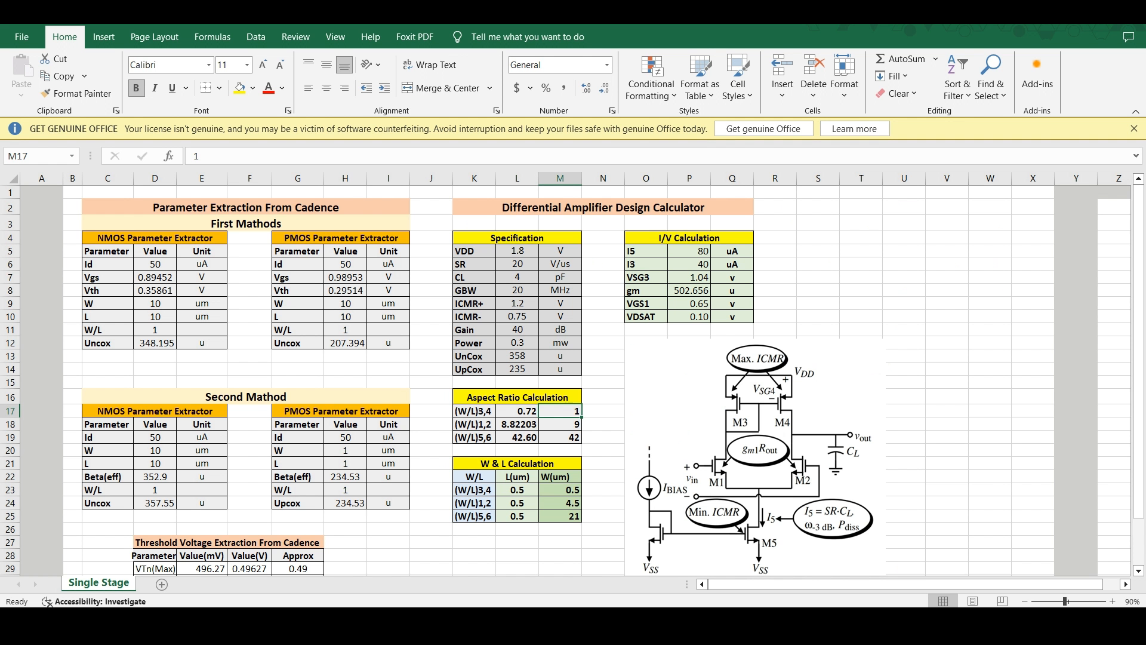
left_click(164, 343)
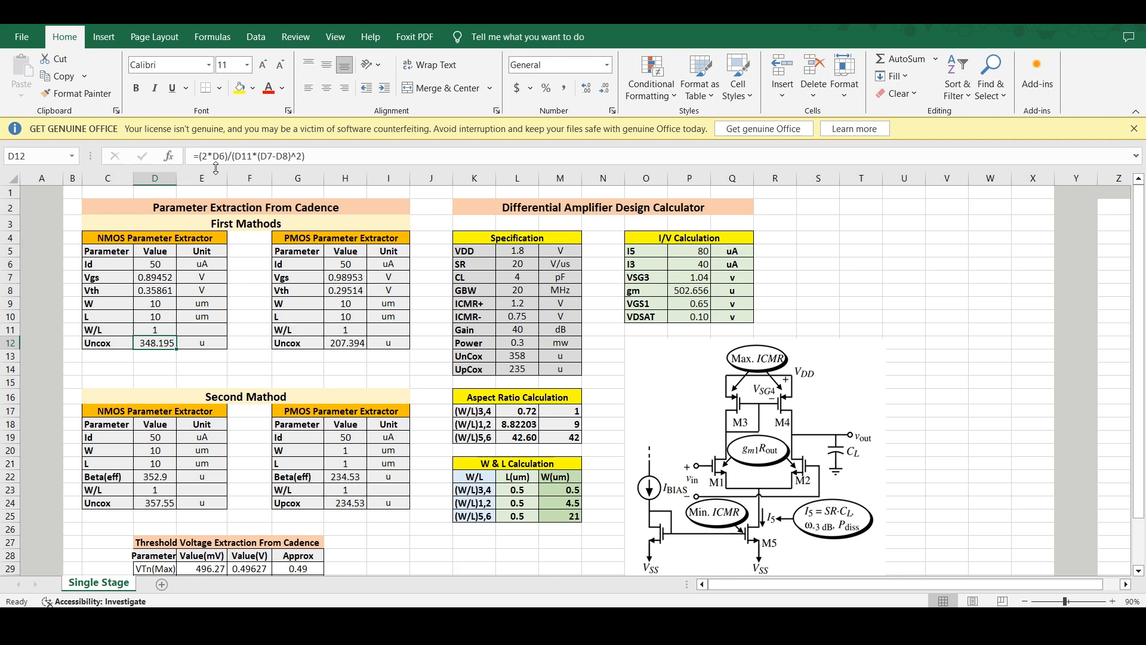
left_click_drag(199, 156, 318, 153)
left_click(318, 154)
key("Escape")
left_click(289, 380)
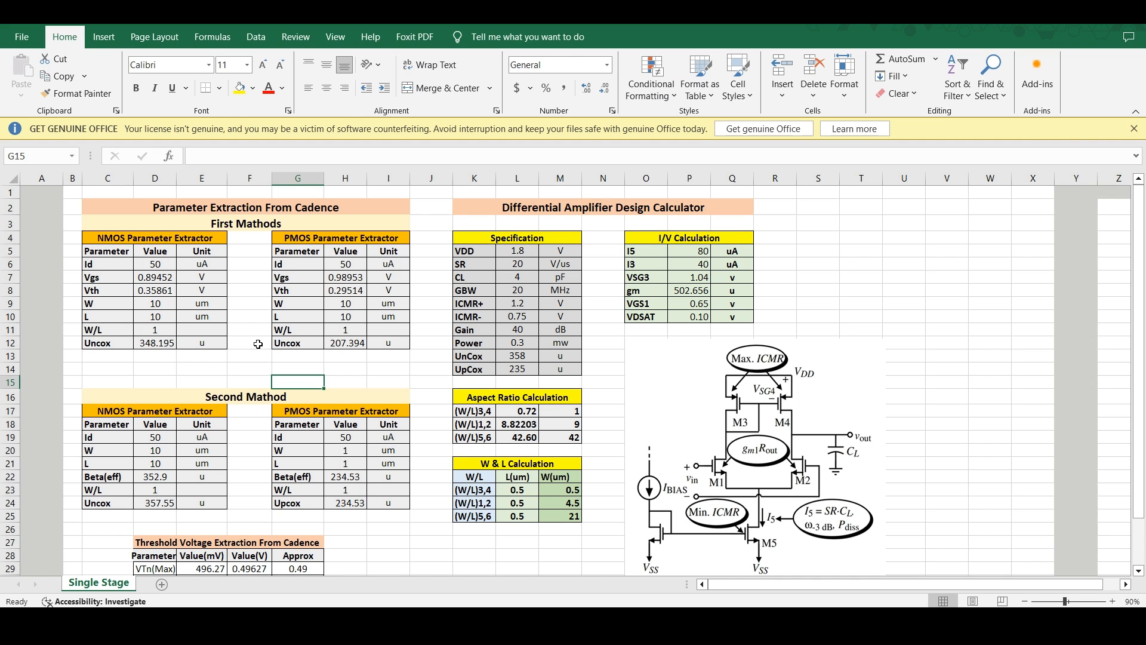
Step: Correct the Uncox label in cell G12 of the first-method PMOS table to Upcox
double_click(285, 343)
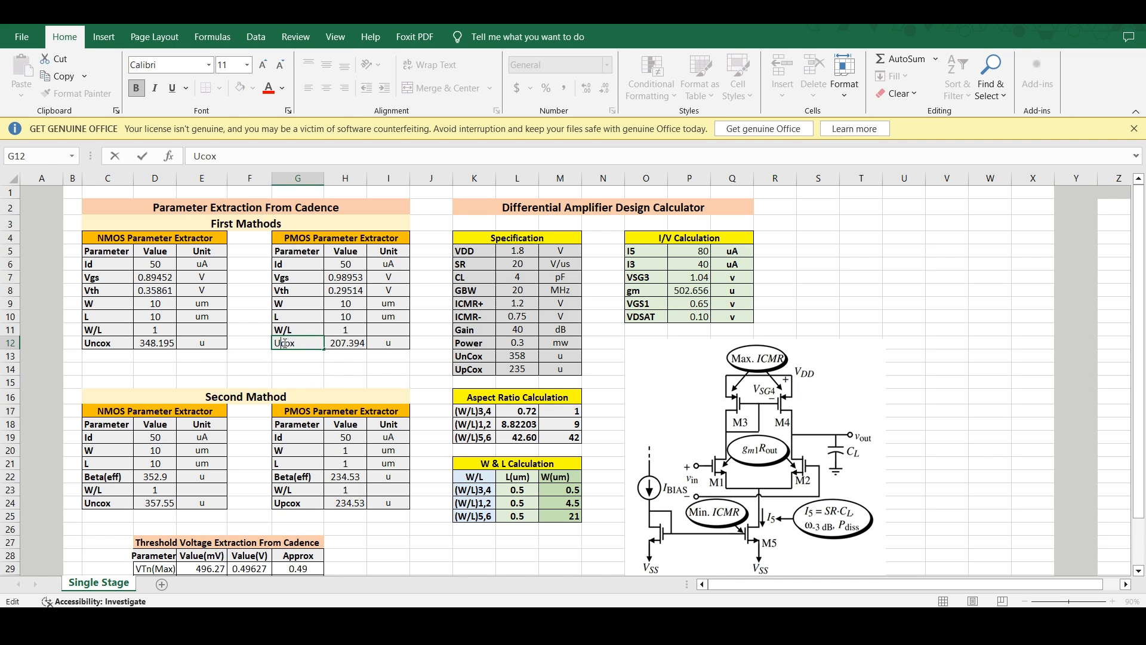
type("p")
key("Return")
scroll(195, 344, "down", 1)
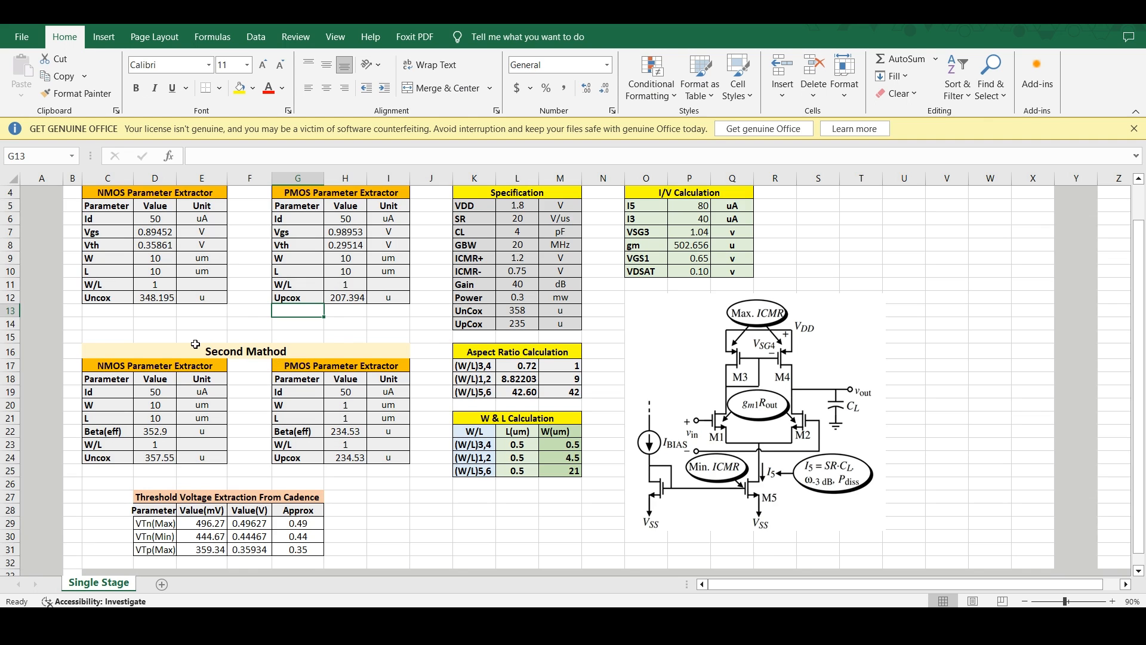
scroll(195, 344, "down", 1)
scroll(233, 340, "up", 1)
Step: Switch to the PDF note and handwrite Beff = unCox × (W/L) beside the specification table, marking the W/L term
key("alt+Tab")
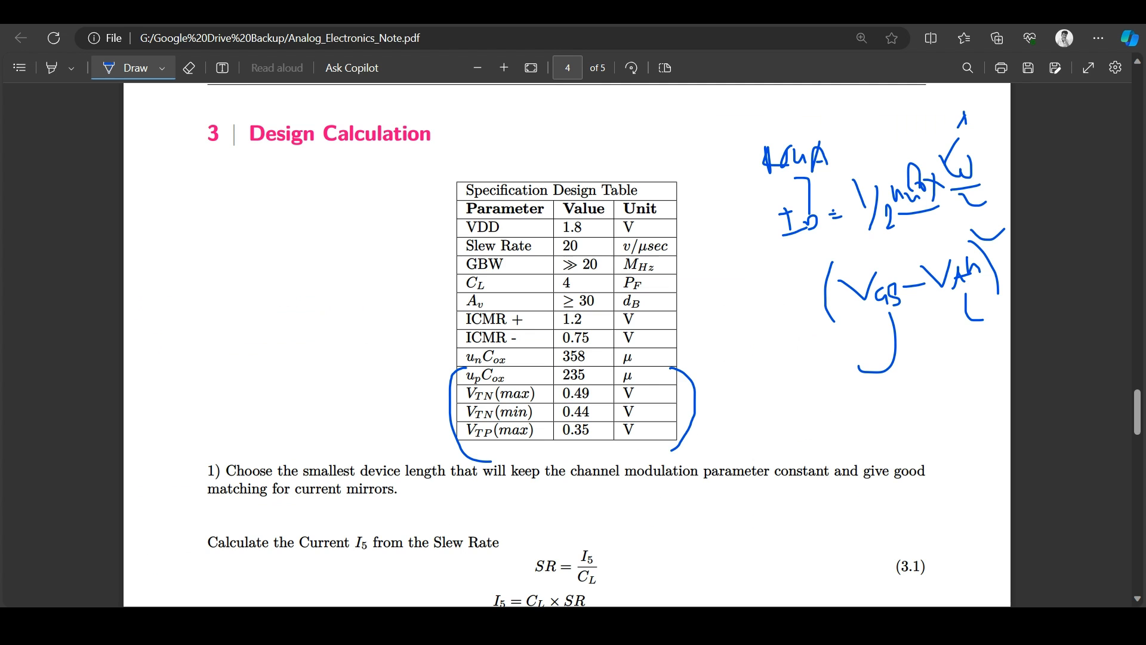
scroll(225, 348, "up", 1)
scroll(225, 348, "down", 1)
mouse_move(169, 239)
left_mouse_down()
mouse_move(185, 267)
mouse_move(191, 252)
mouse_move(237, 245)
mouse_move(235, 259)
mouse_move(310, 219)
mouse_move(331, 224)
mouse_move(335, 249)
left_mouse_up()
mouse_move(357, 210)
left_mouse_down()
mouse_move(341, 238)
mouse_move(360, 219)
mouse_move(398, 228)
mouse_move(384, 231)
left_mouse_up()
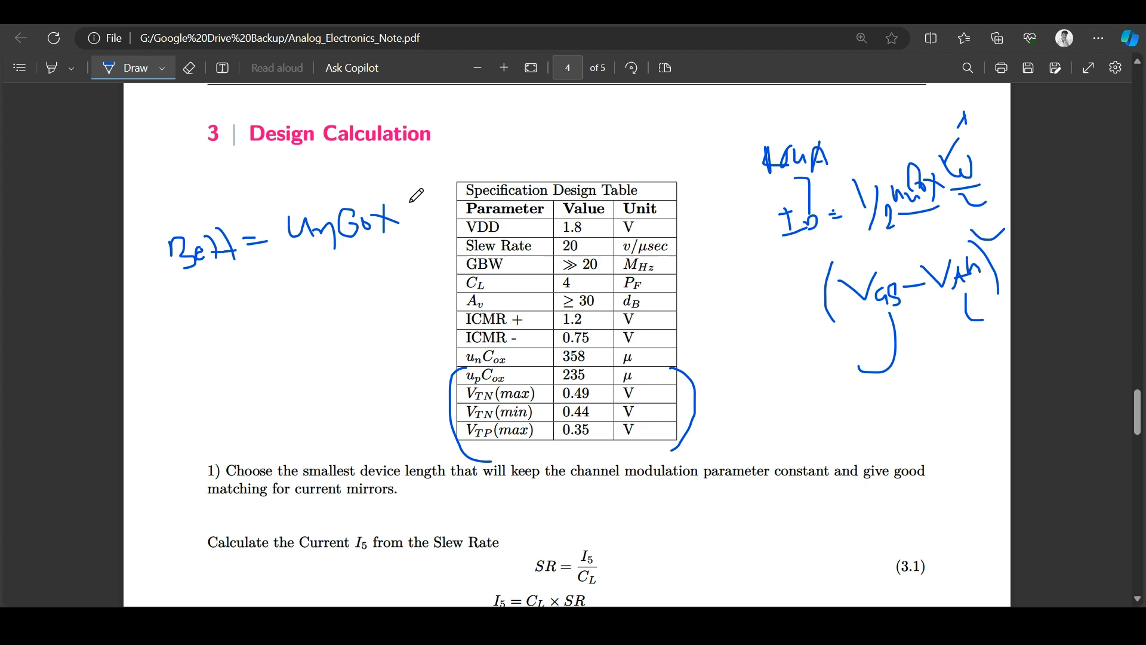
mouse_move(403, 179)
left_mouse_down()
mouse_move(437, 187)
mouse_move(429, 238)
mouse_move(446, 244)
mouse_move(449, 265)
left_mouse_up()
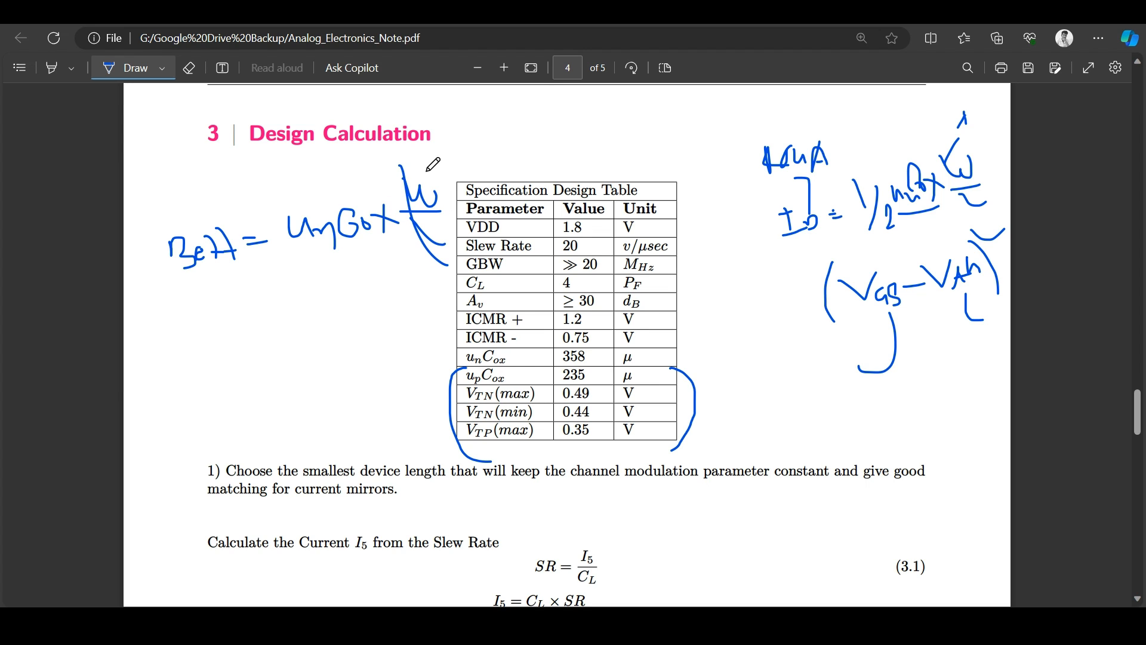
mouse_move(443, 179)
left_mouse_down()
mouse_move(455, 236)
mouse_move(481, 213)
left_mouse_up()
mouse_move(417, 179)
left_mouse_down()
mouse_move(429, 151)
mouse_move(457, 160)
left_mouse_up()
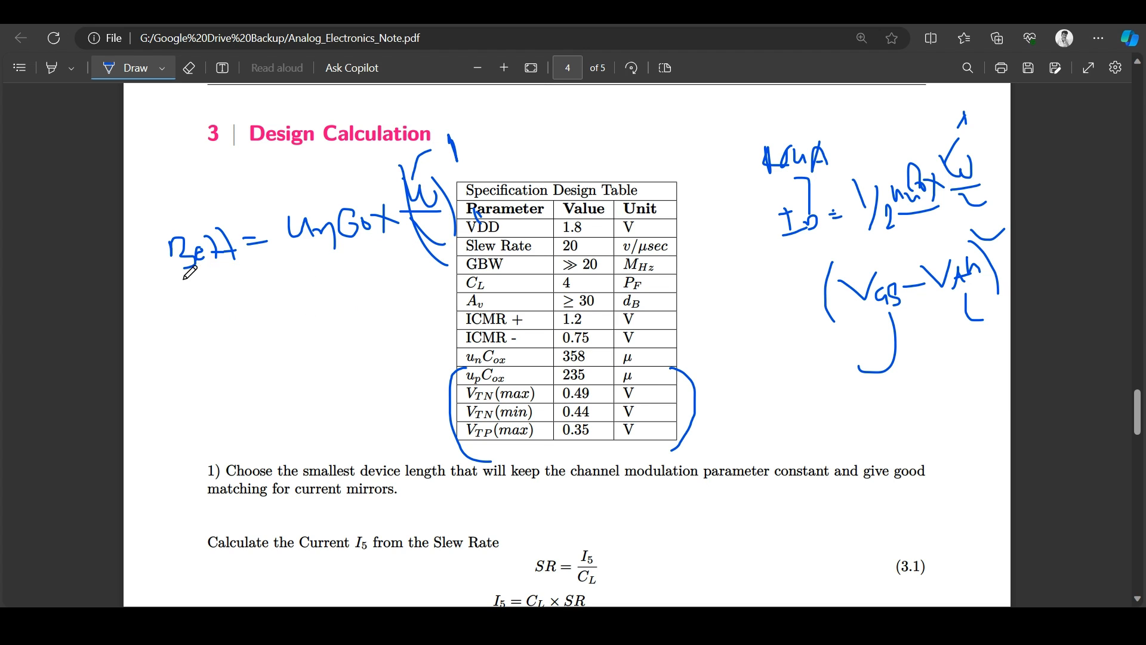
Step: Rearrange the handwritten Beff equation by dividing Beff by W/L and adding an equals sign
mouse_move(171, 285)
left_mouse_down()
mouse_move(218, 270)
mouse_move(220, 308)
mouse_move(256, 302)
left_mouse_up()
mouse_move(217, 326)
left_mouse_down()
mouse_move(258, 323)
mouse_move(268, 338)
left_mouse_up()
left_click_drag(281, 297, 300, 296)
left_click_drag(281, 306, 301, 305)
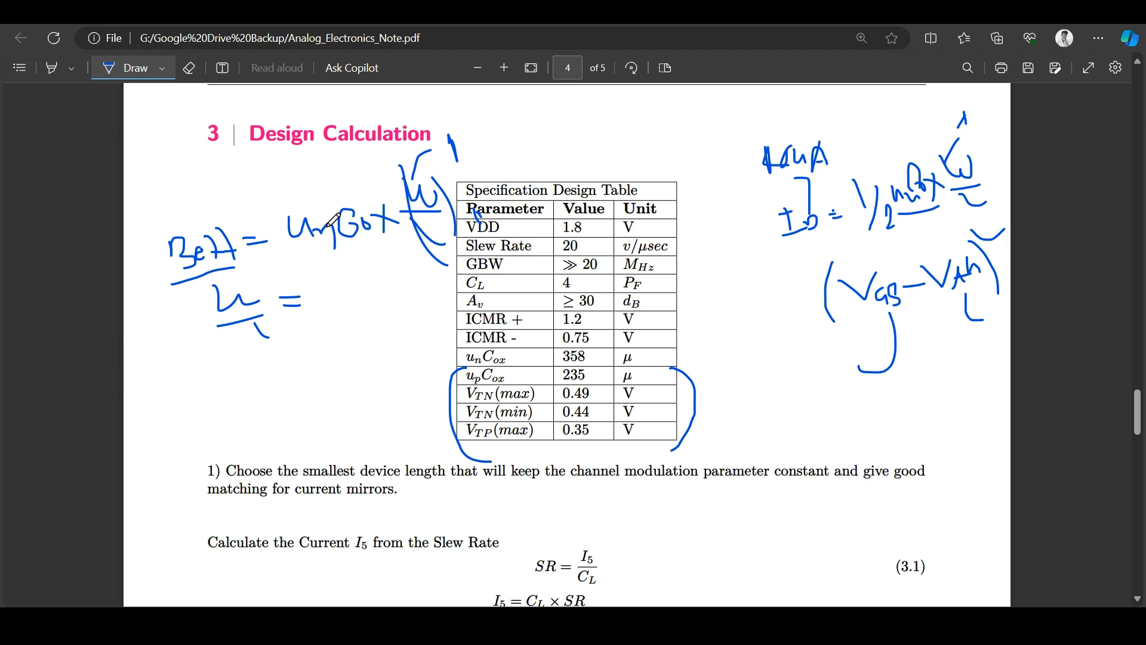
Step: Erase the handwritten Beff equation from the PDF note and return to the Excel workbook
left_click(194, 74)
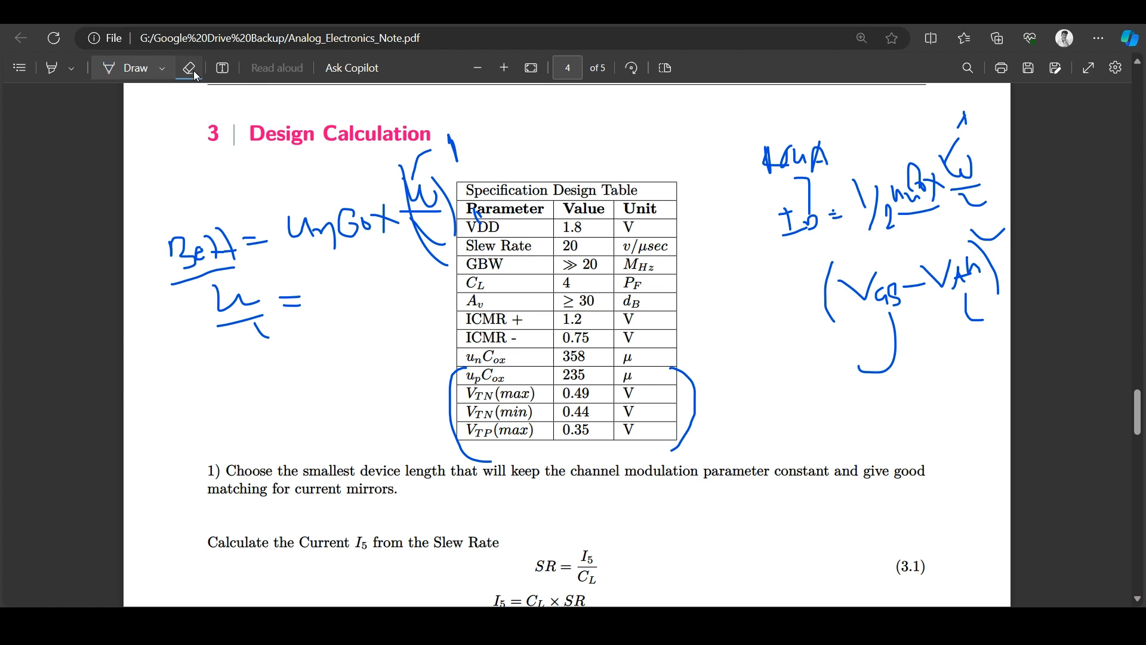
mouse_move(409, 151)
left_mouse_down()
mouse_move(385, 145)
mouse_move(235, 253)
mouse_move(275, 314)
mouse_move(264, 358)
mouse_move(164, 266)
mouse_move(459, 189)
mouse_move(389, 151)
mouse_move(439, 217)
left_mouse_up()
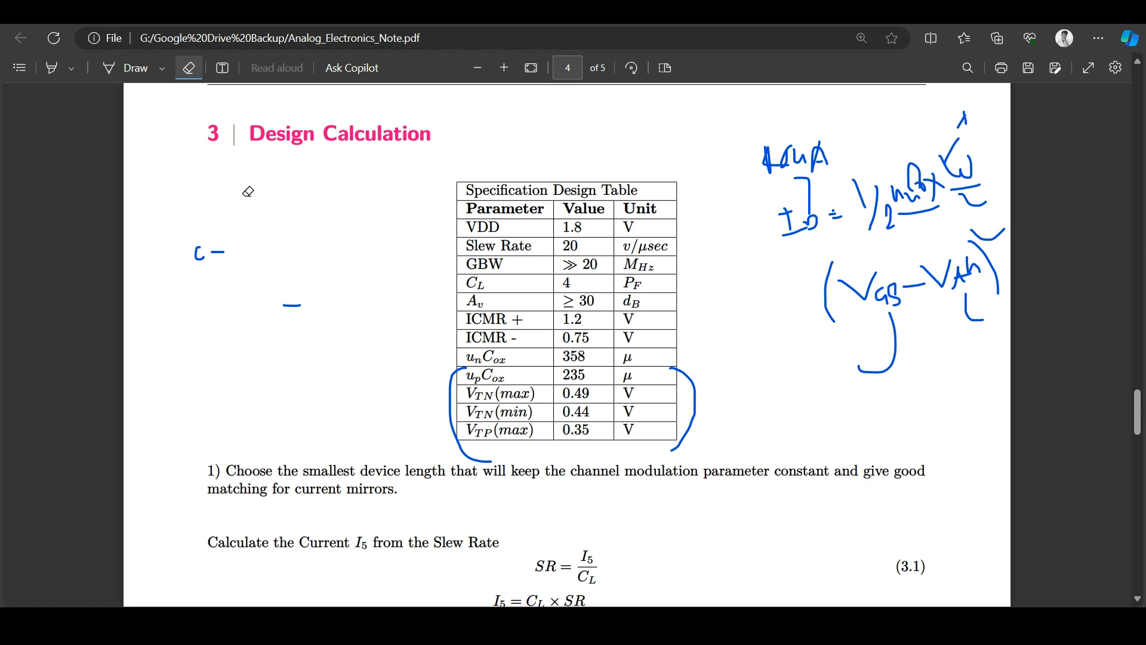
key("Escape")
key("alt+Tab")
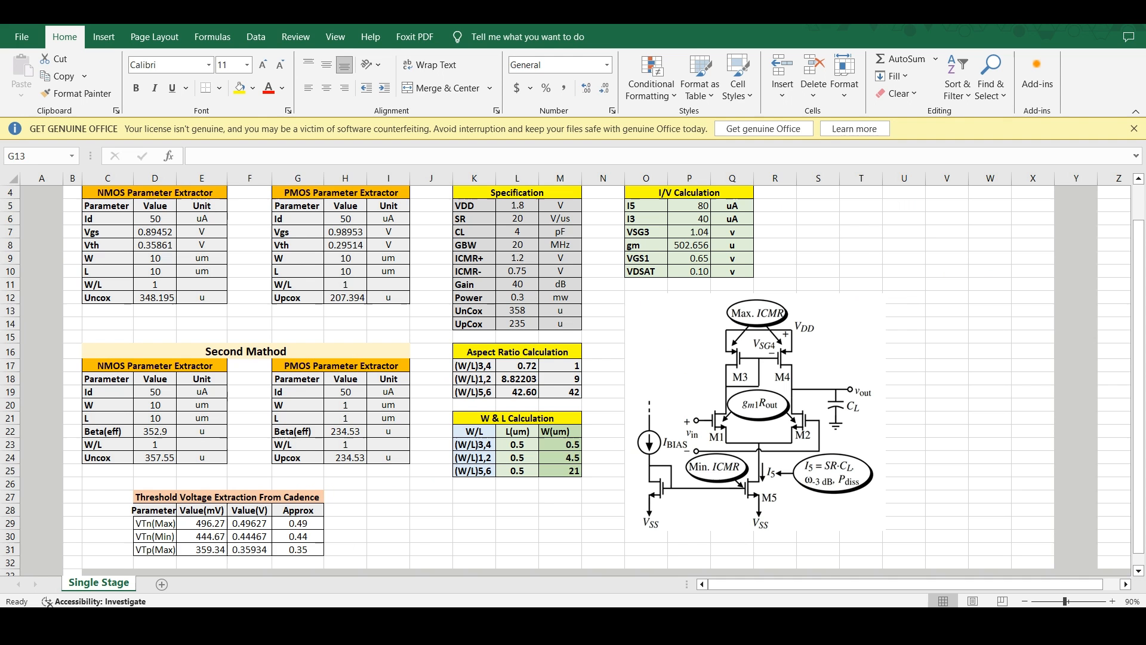
Step: Switch to the Virtuoso schematic, print the DC operating points of NMOS transistor NM0 and highlight its betaeff entry
mouse_move(750, 619)
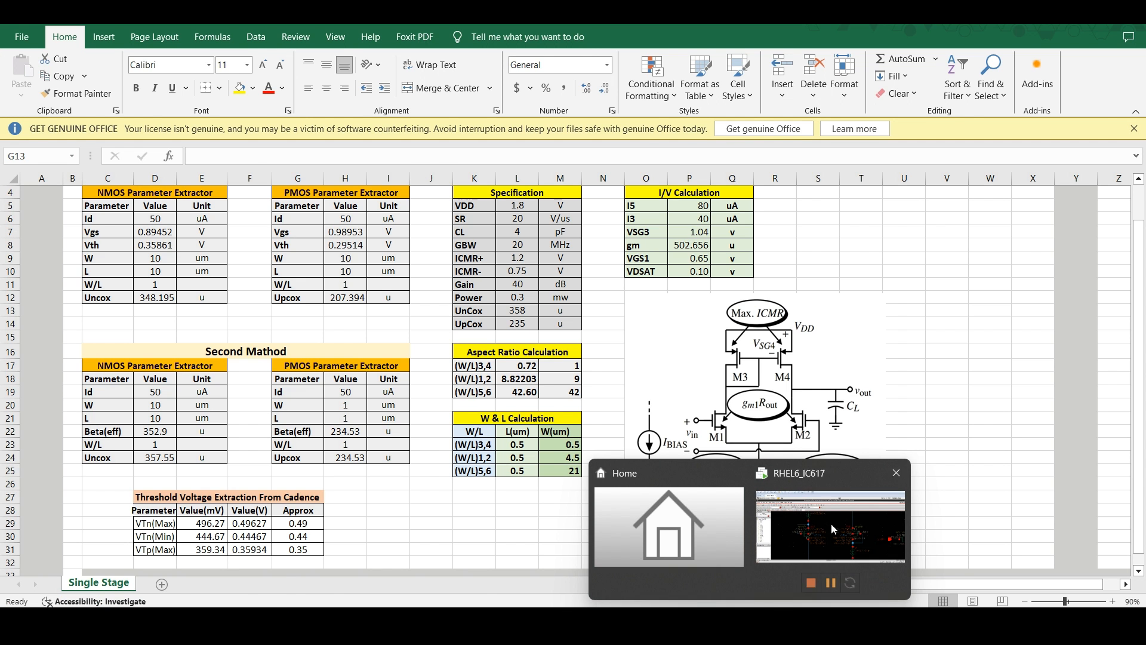
left_click(830, 522)
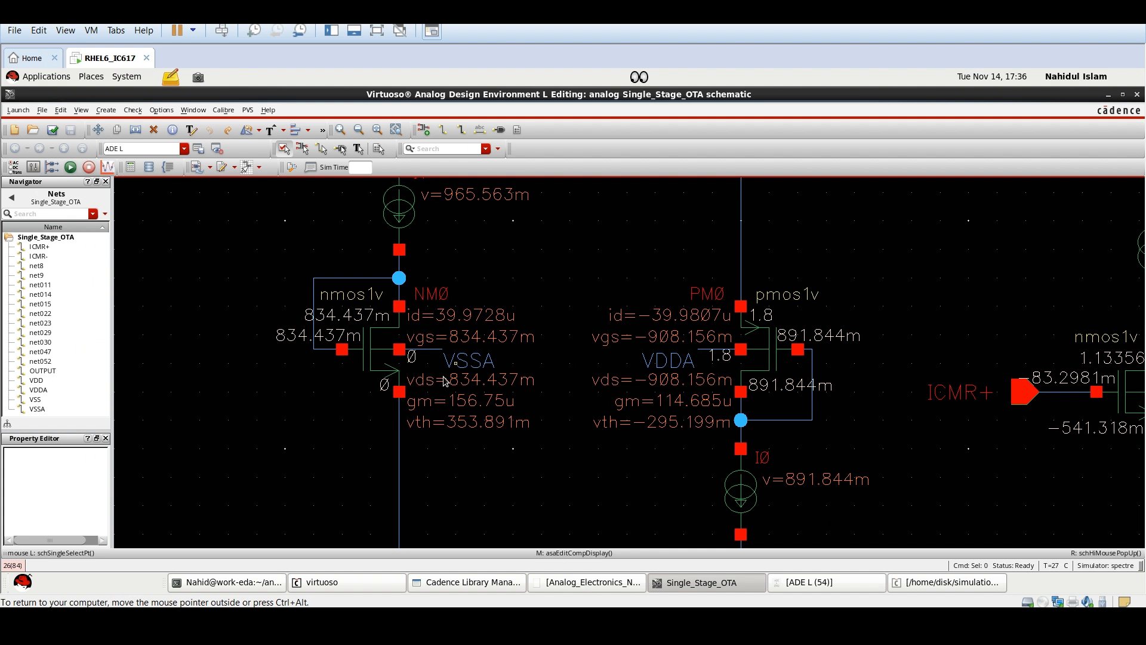
scroll(388, 361, "down", 2)
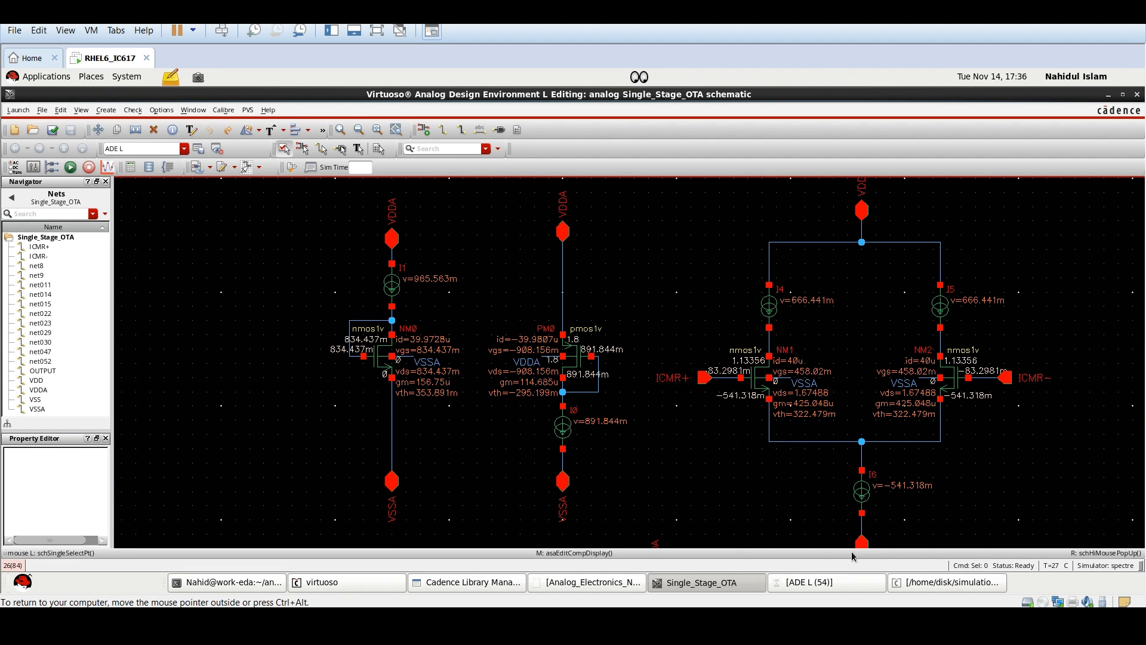
left_click(841, 582)
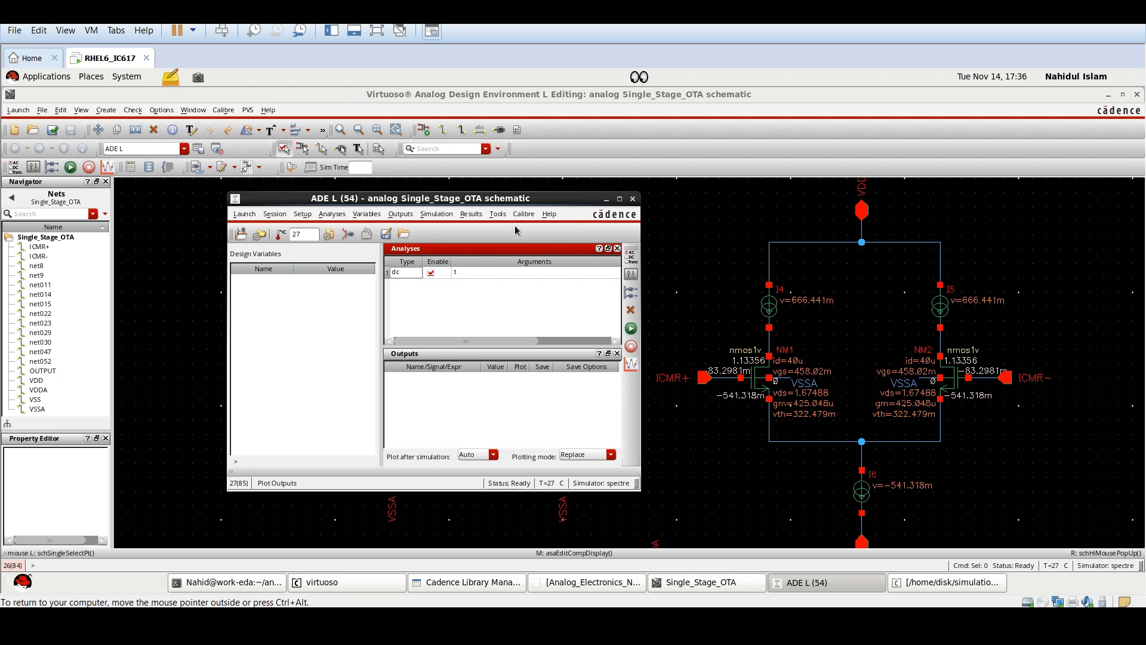
left_click(499, 215)
mouse_move(476, 216)
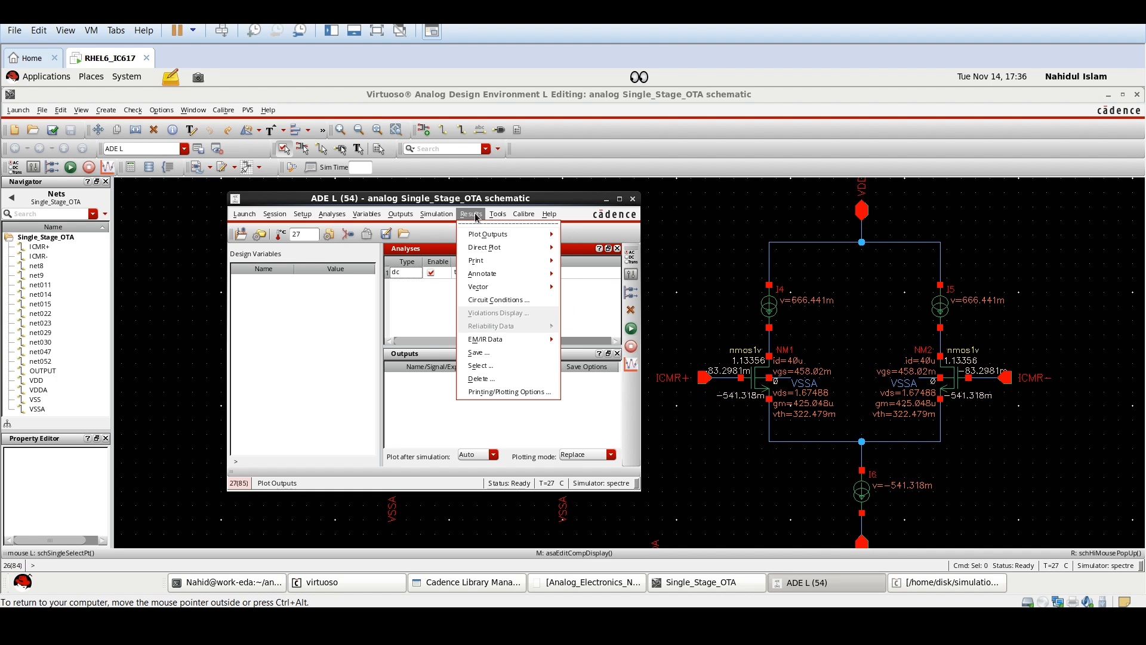
mouse_move(478, 262)
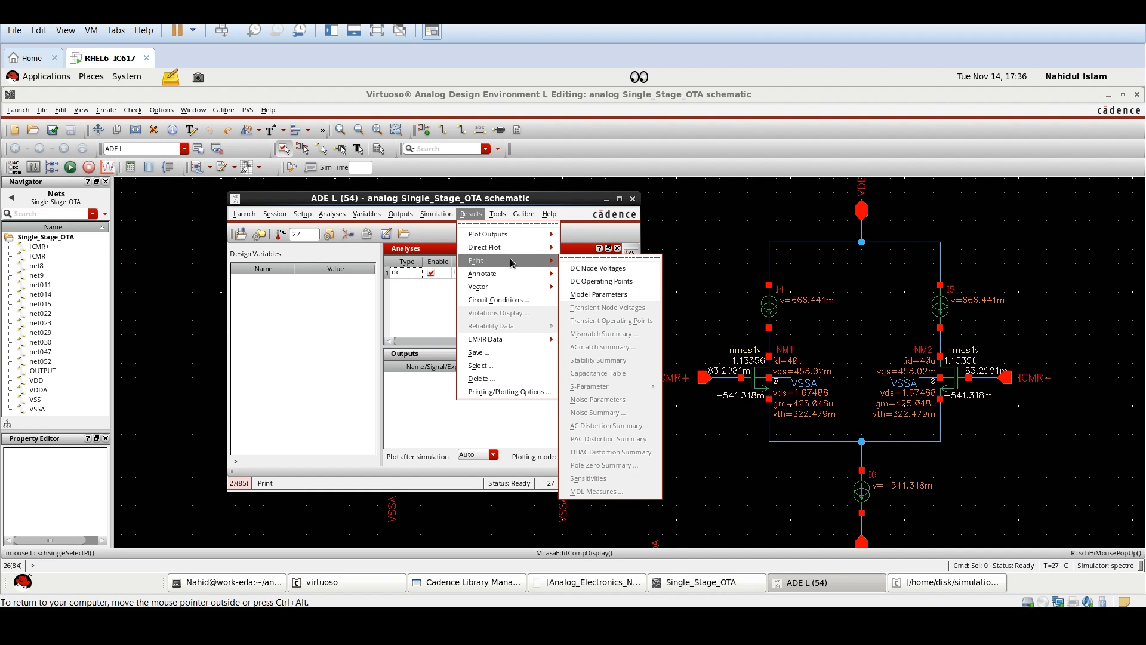
left_click(590, 281)
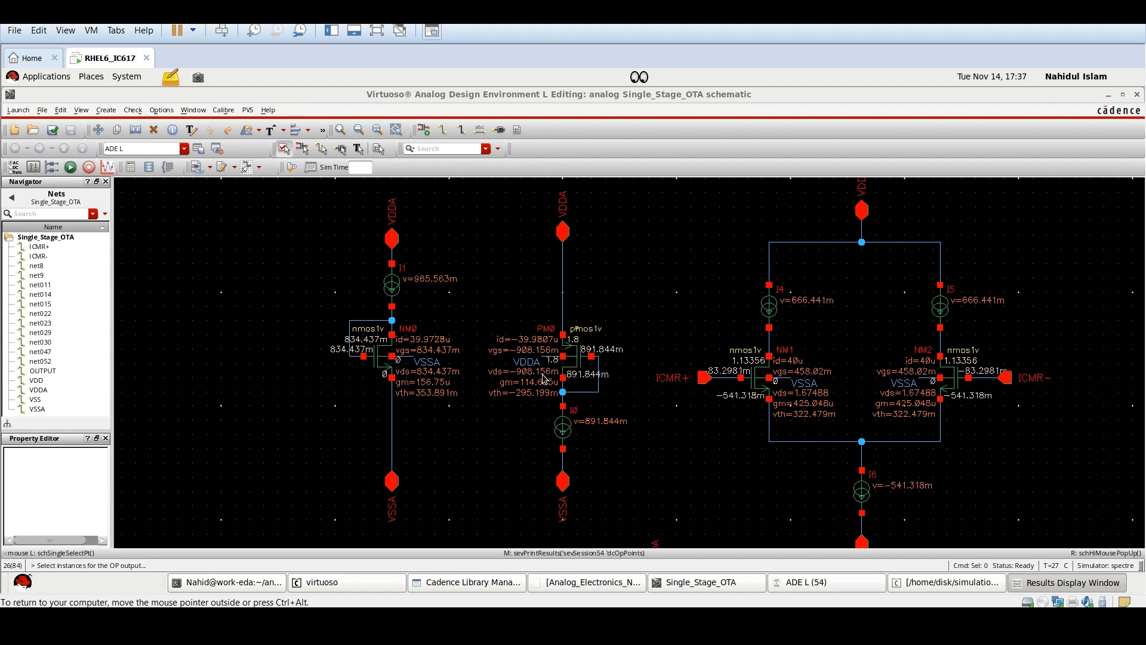
left_click(379, 364)
left_click_drag(191, 210, 323, 198)
left_click(176, 263)
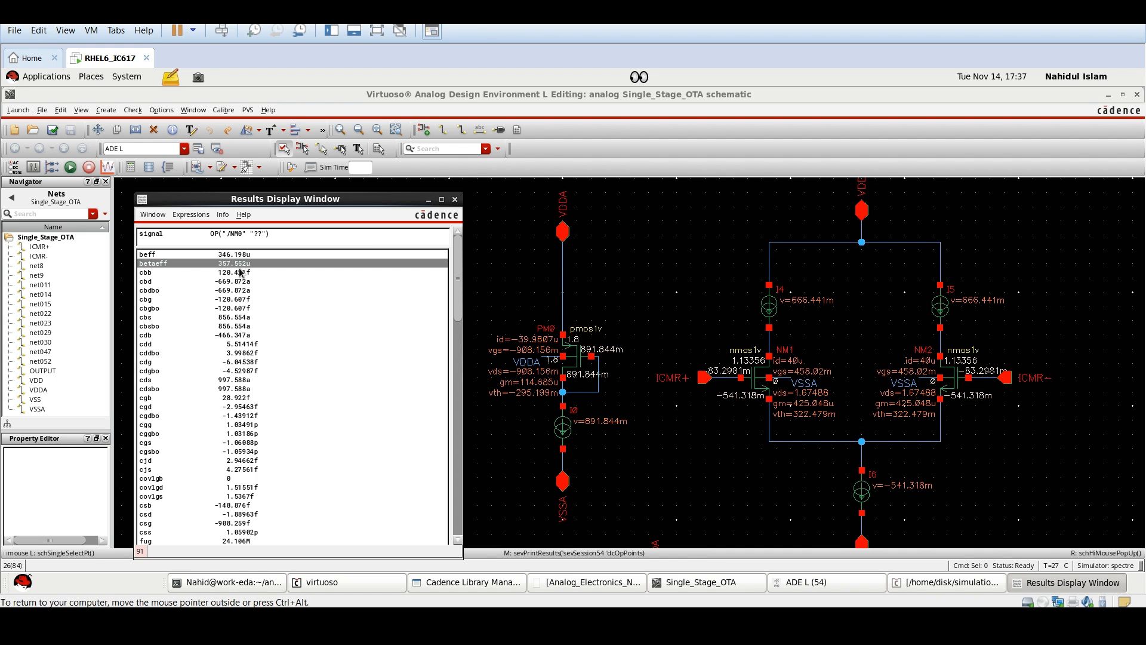
Step: Switch to the Excel workbook and check the second-method NMOS Uncox value in cell D24 against the simulated betaeff
left_click(835, 627)
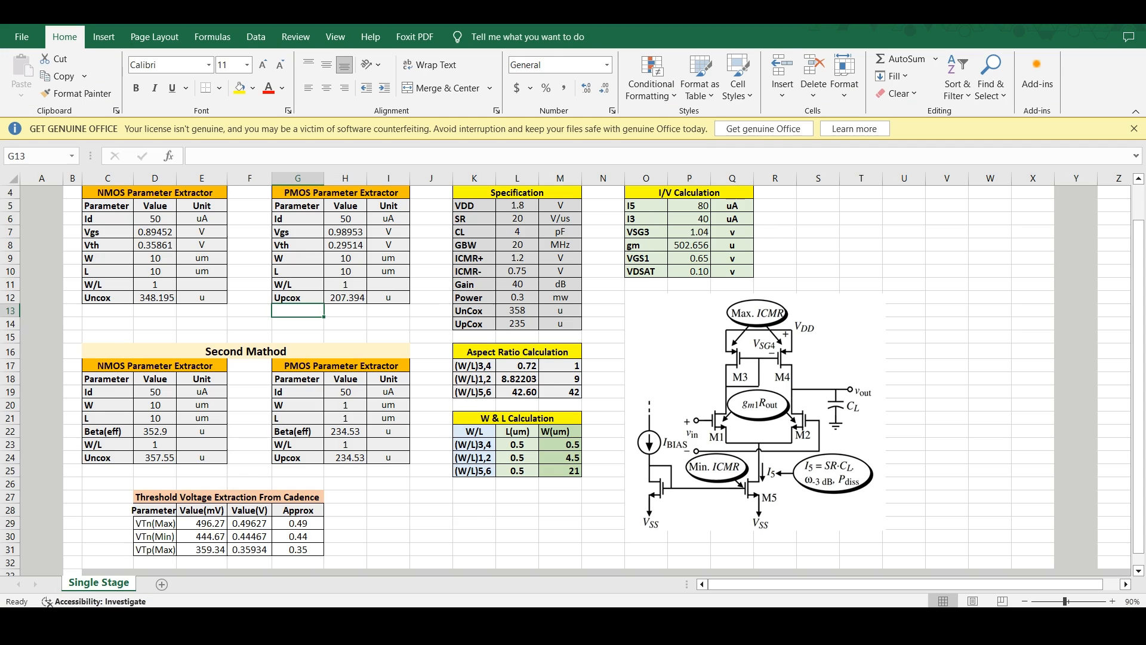
scroll(181, 475, "down", 1)
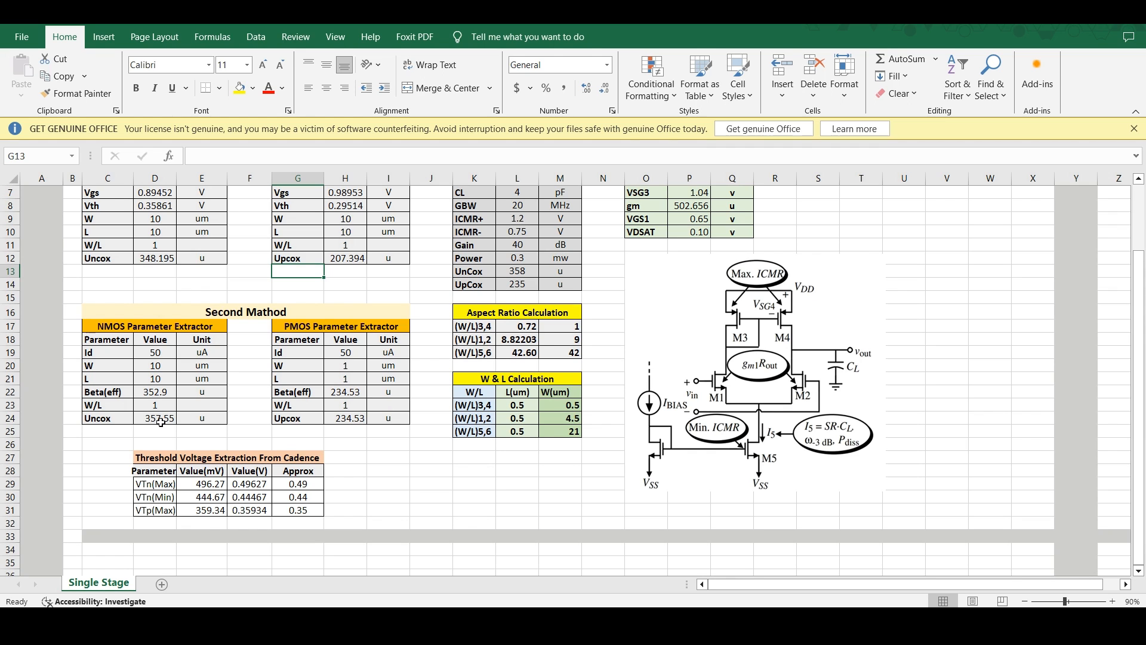
left_click(160, 419)
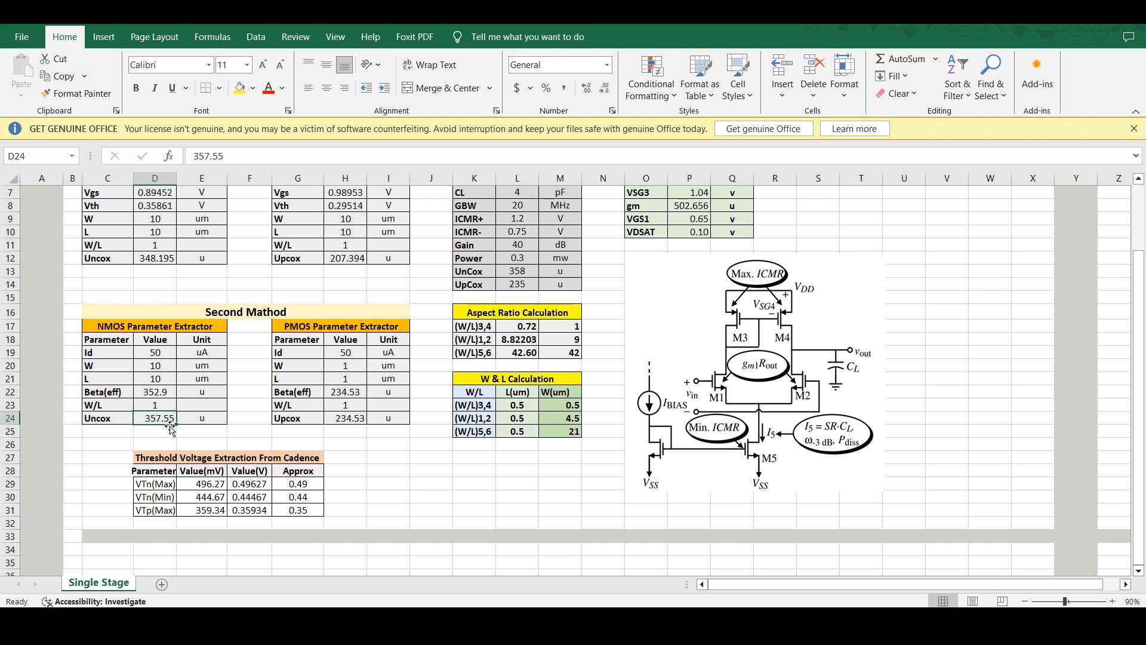
key("alt+Tab")
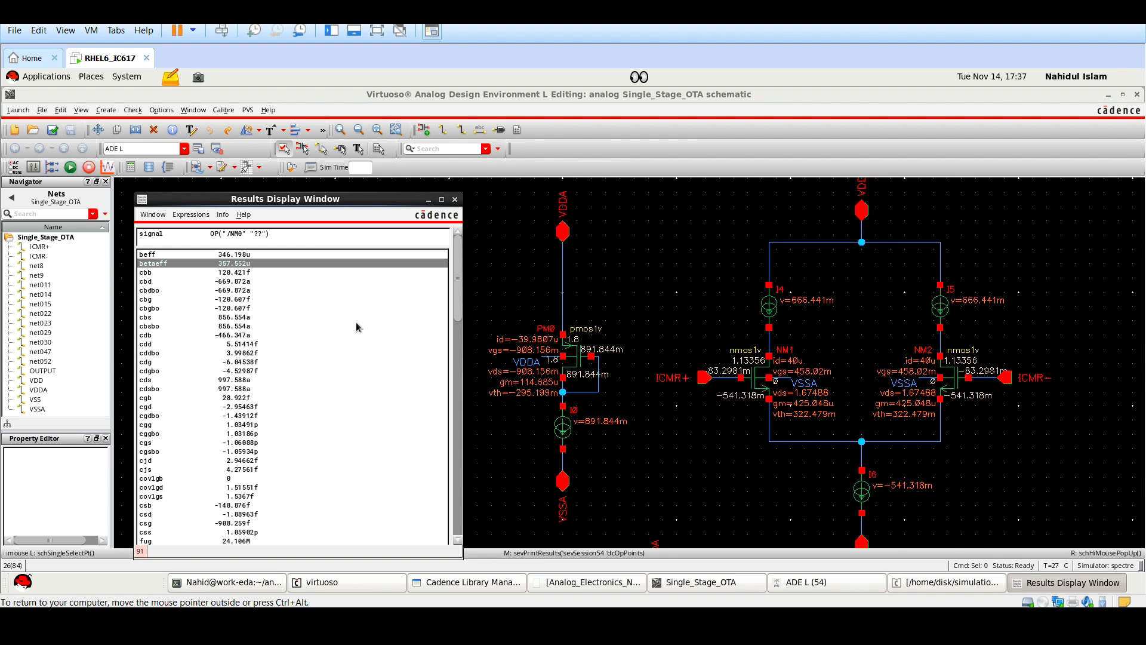
left_click(787, 626)
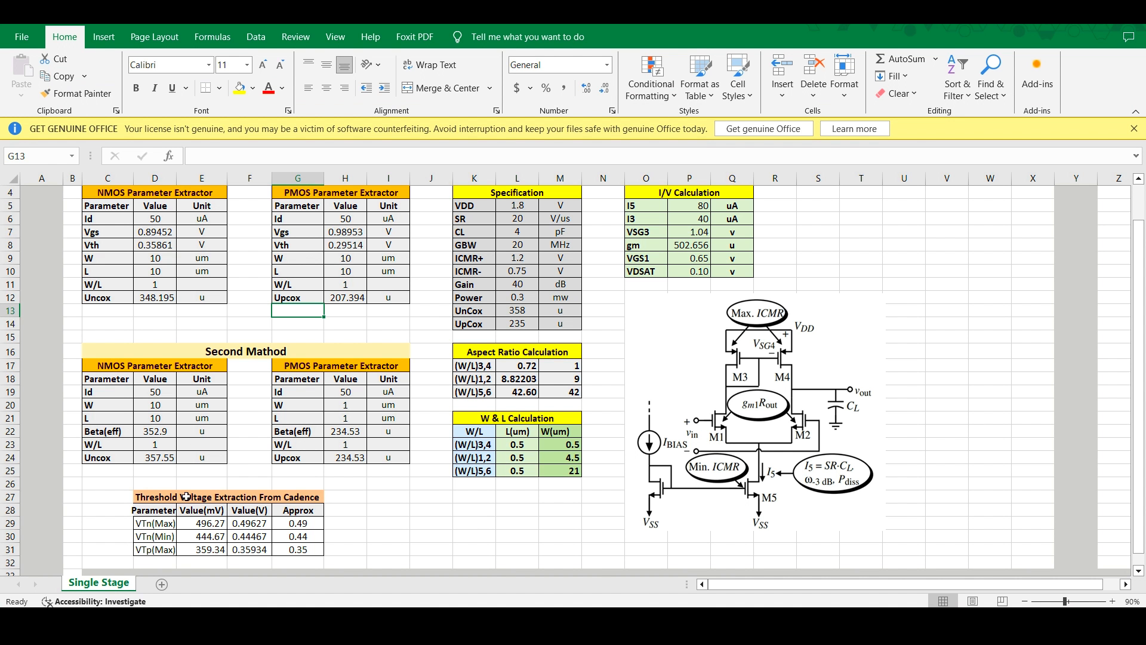
scroll(181, 475, "down", 1)
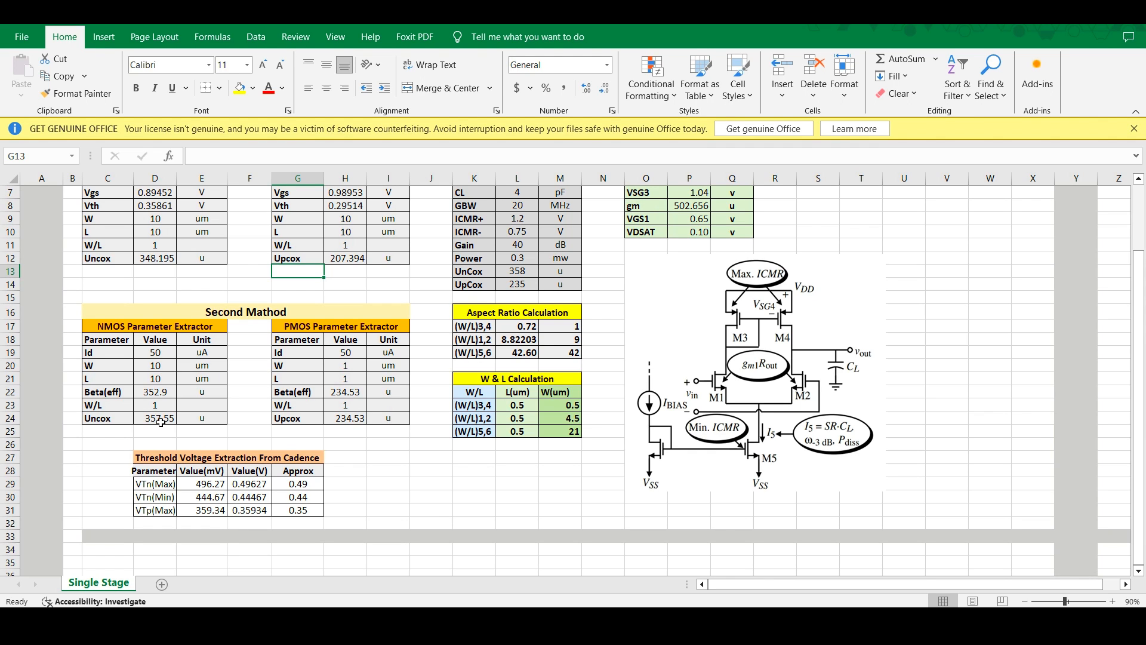
left_click(161, 421)
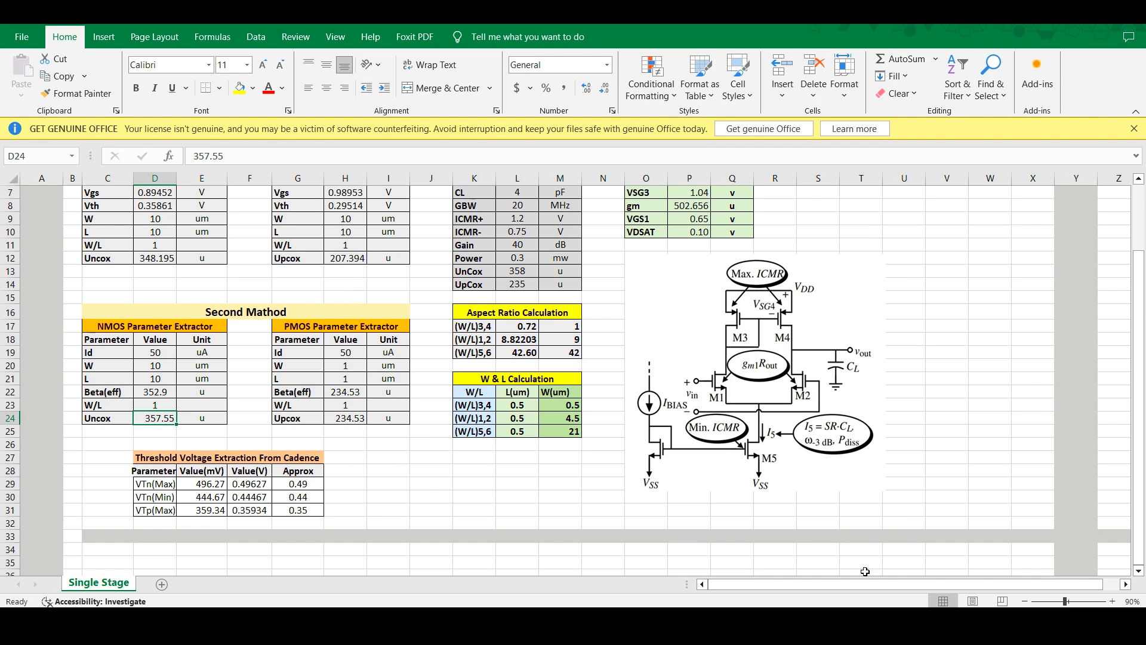
Step: Return to Virtuoso, print the DC operating points of PMOS transistor PM0 and highlight its betaeff entry
left_click(829, 525)
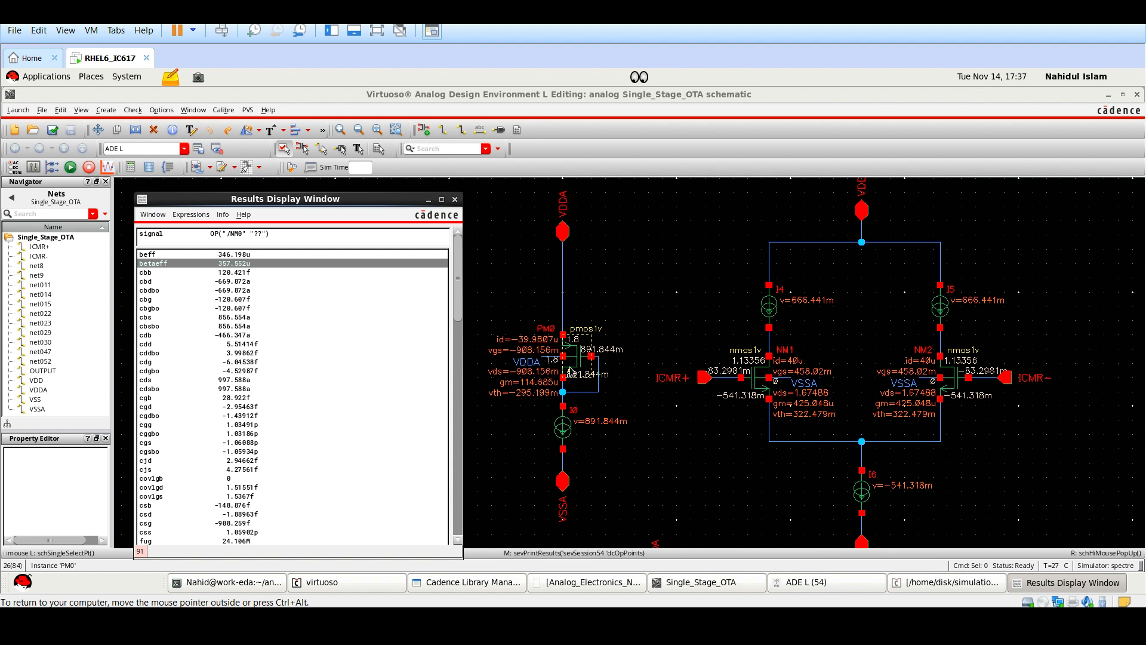
left_click(574, 361)
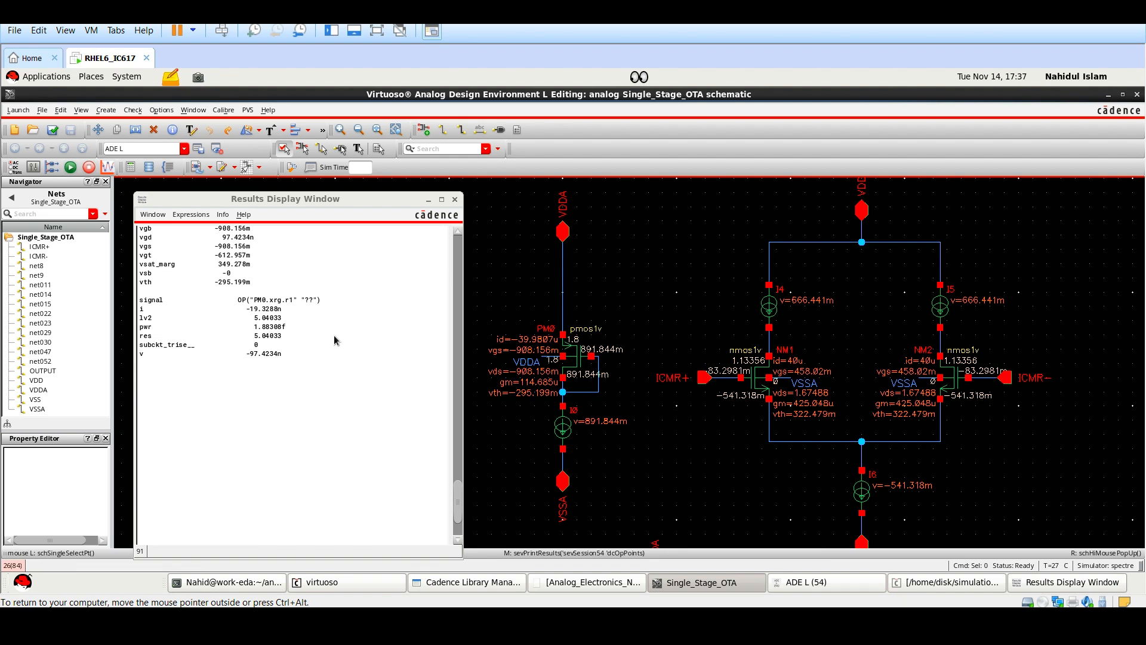
scroll(305, 346, "up", 18)
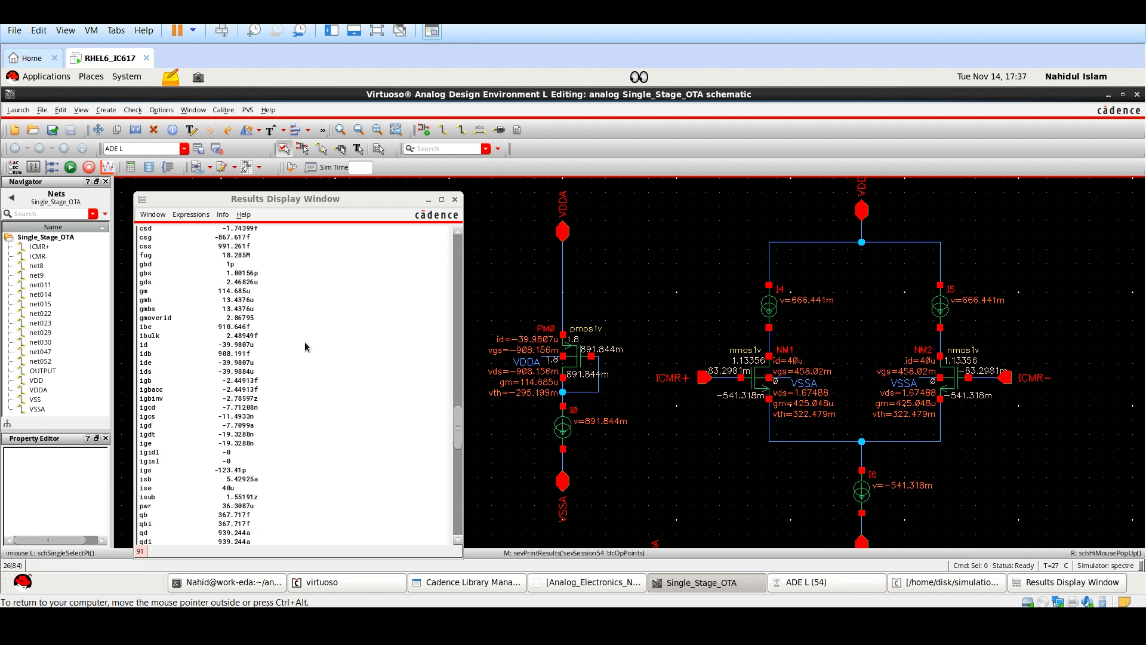
scroll(305, 342, "up", 7)
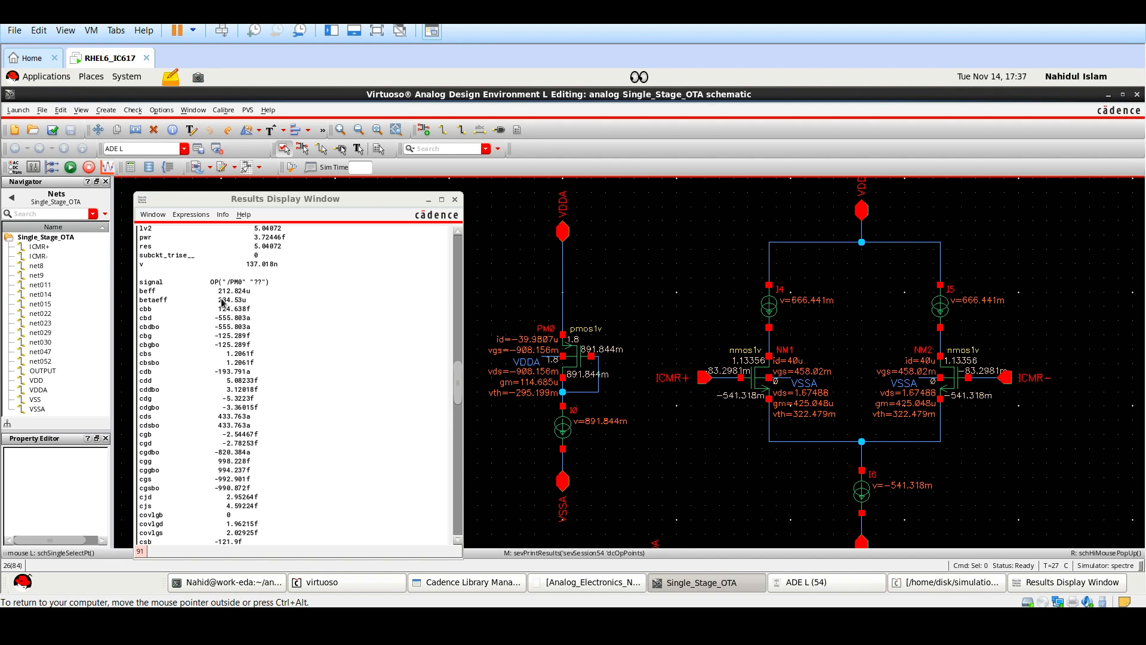
left_click(245, 300)
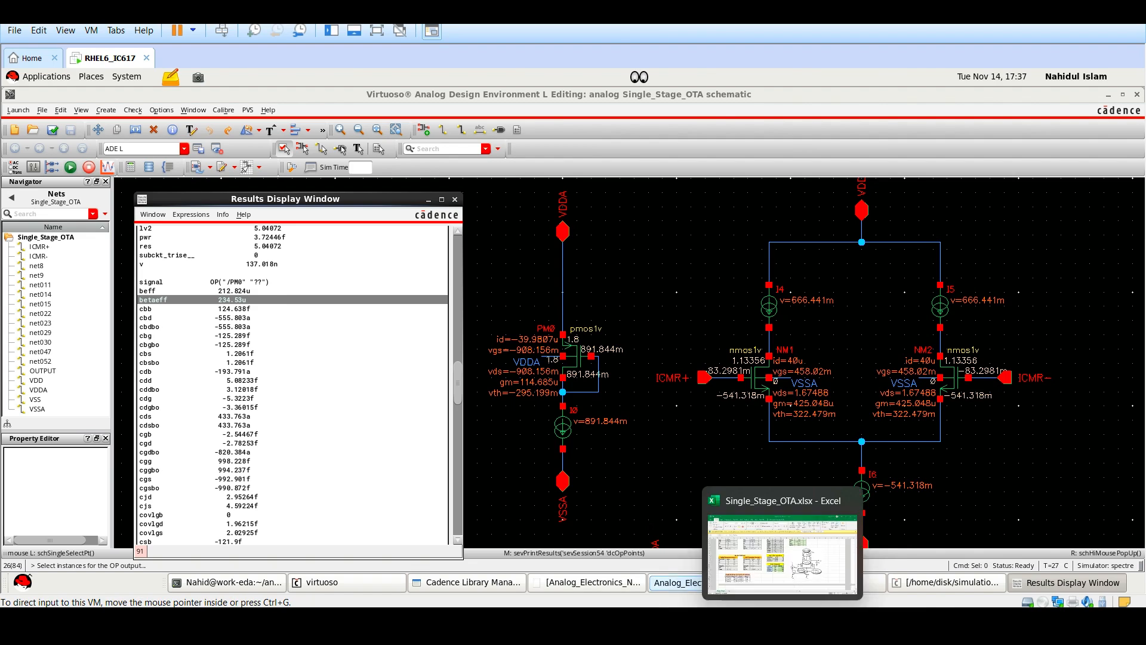
Step: Return to the Excel workbook and compare the second-method PMOS Upcox in H24 with the UnCox and UpCox entries of the Specification table
left_click(789, 625)
left_click(348, 420)
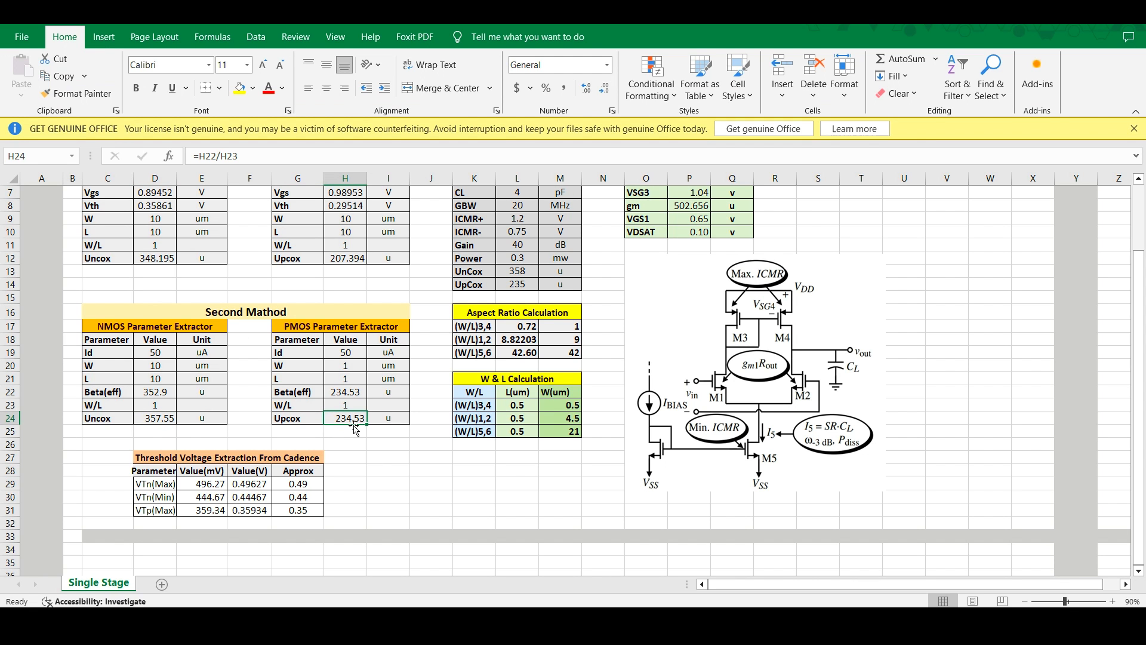
left_click(377, 459)
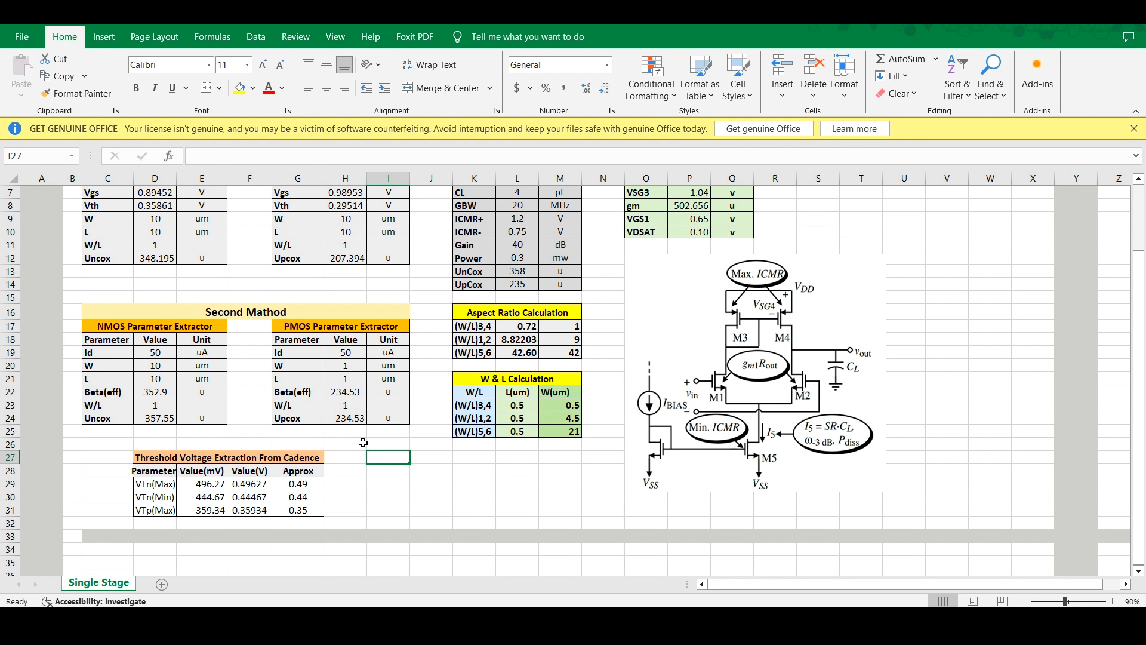
scroll(417, 404, "up", 1)
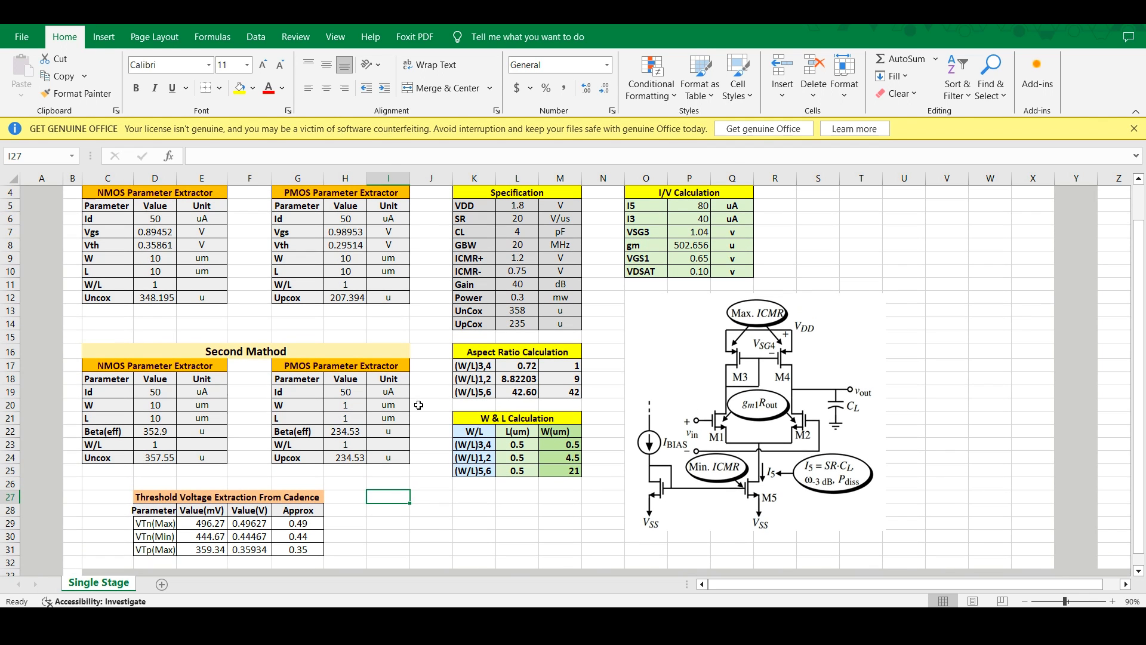
left_click(521, 313)
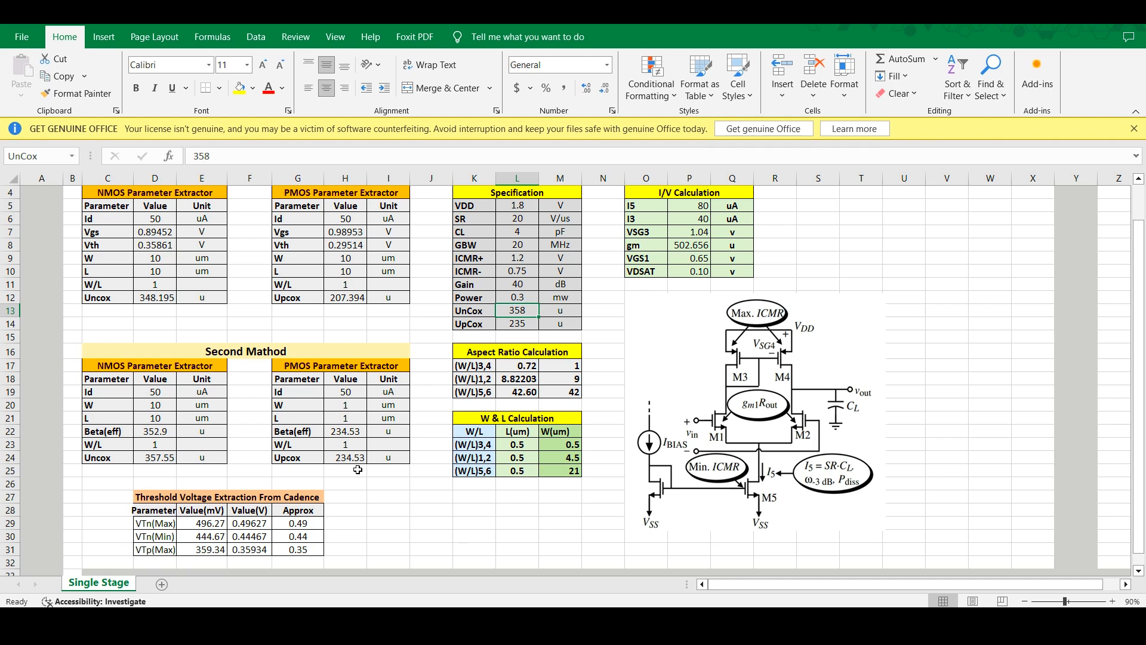
left_click(521, 323)
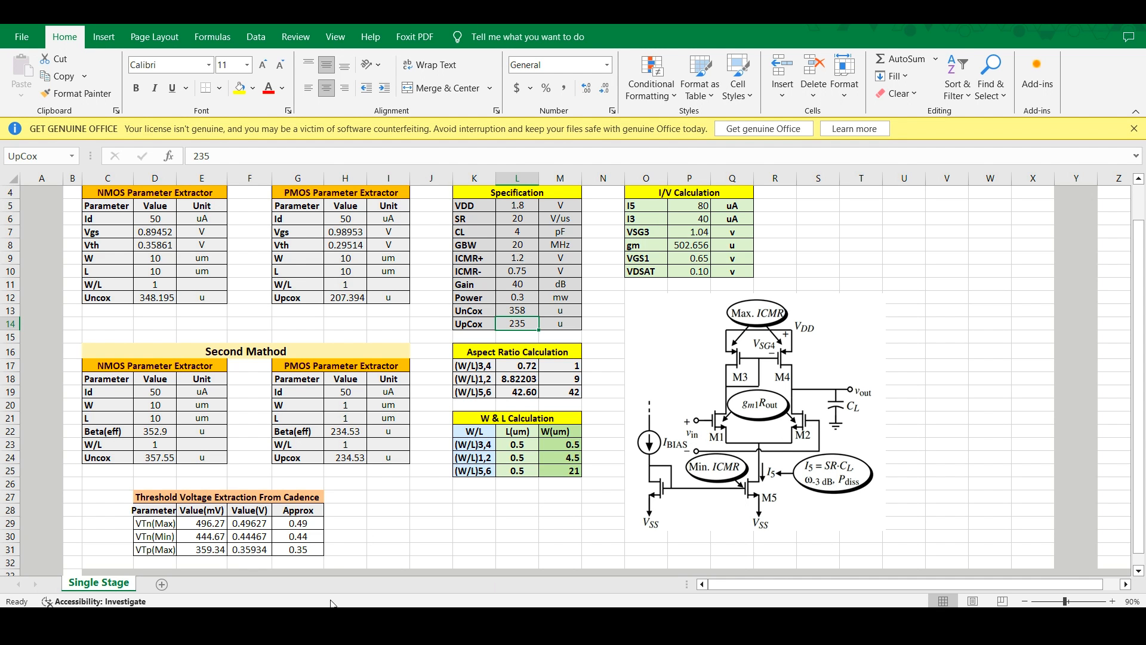
Step: Switch to the PDF note and review the gm calculation in equation 3.4, selecting its formula and result
key("alt+Tab")
scroll(434, 515, "down", 7)
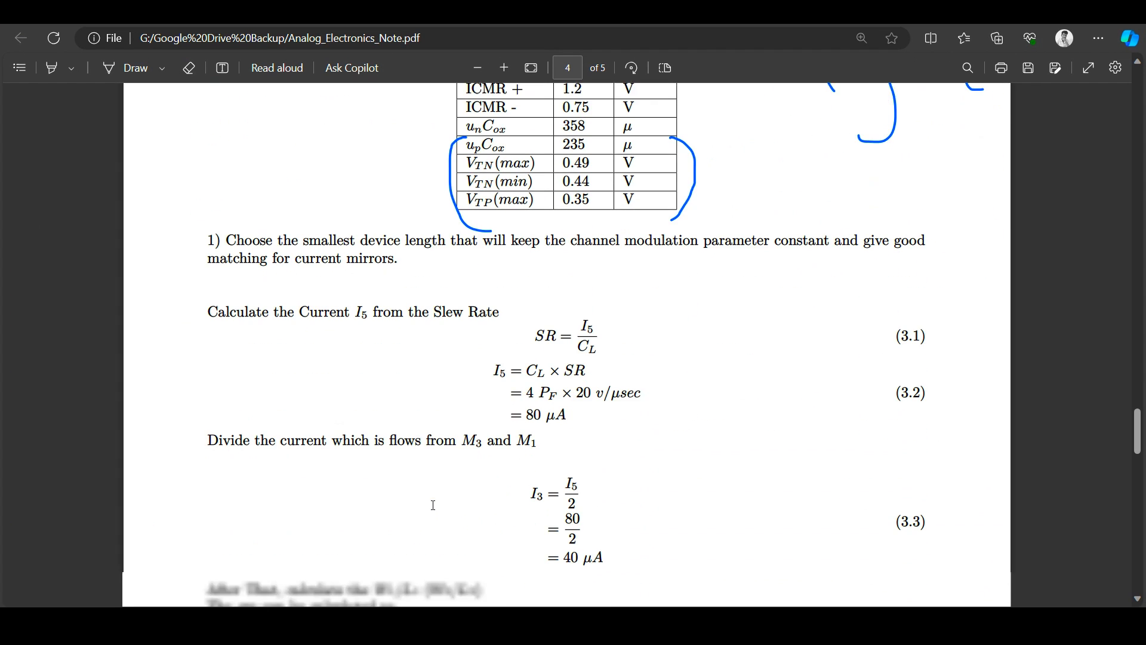
scroll(453, 477, "down", 1)
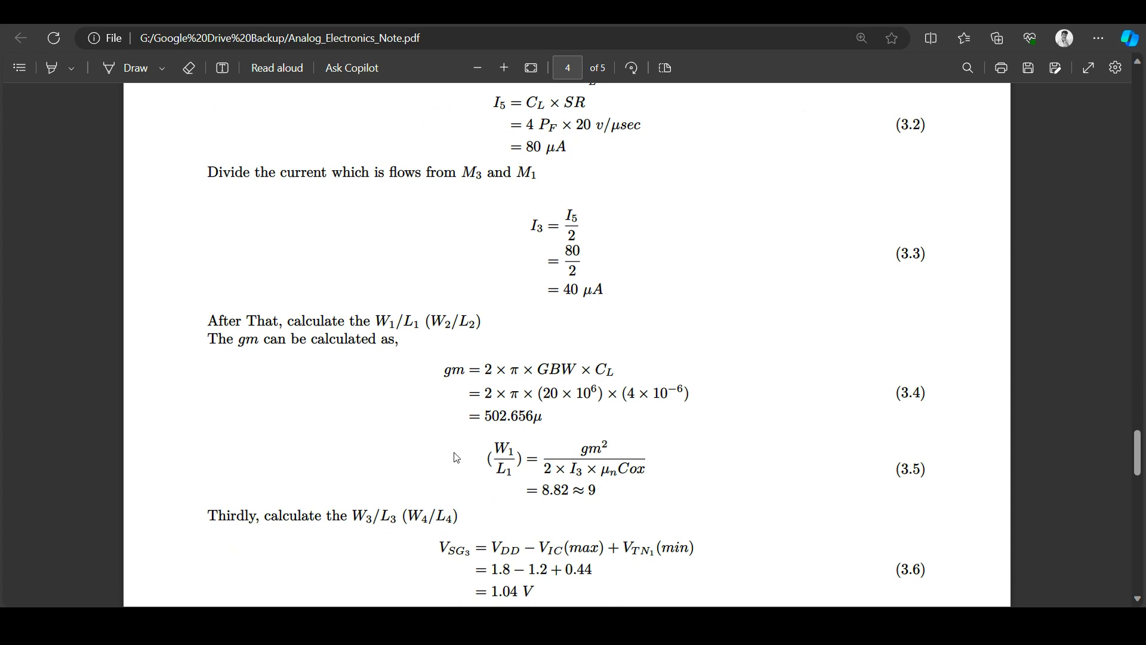
left_click_drag(445, 372, 615, 374)
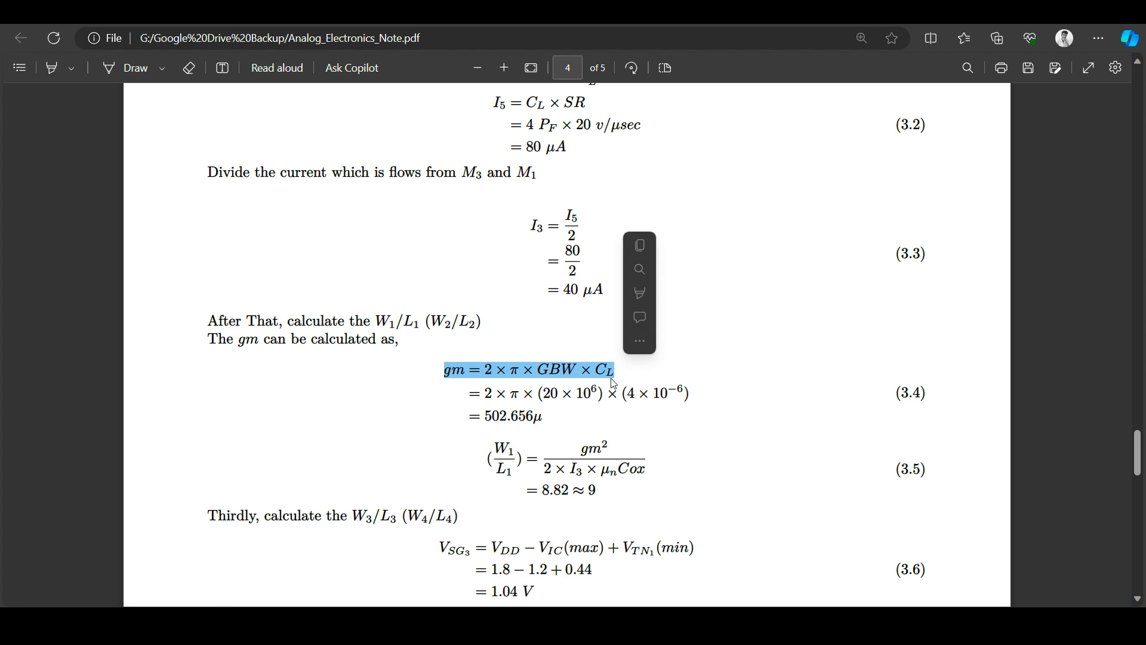
left_click(508, 398)
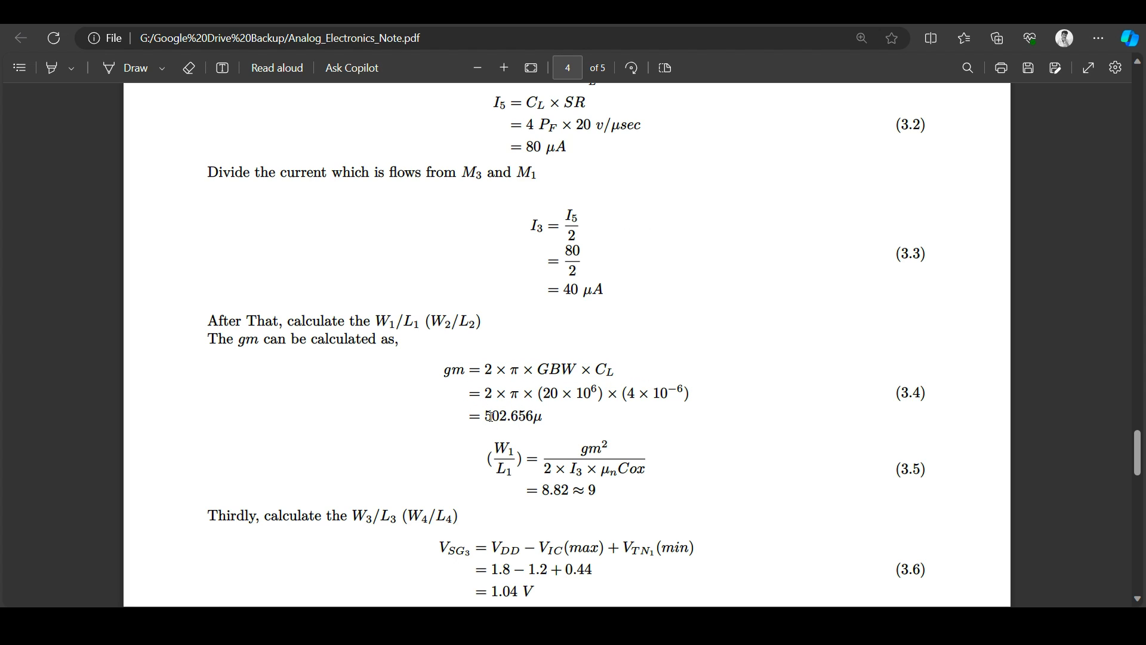
left_click_drag(488, 413, 540, 414)
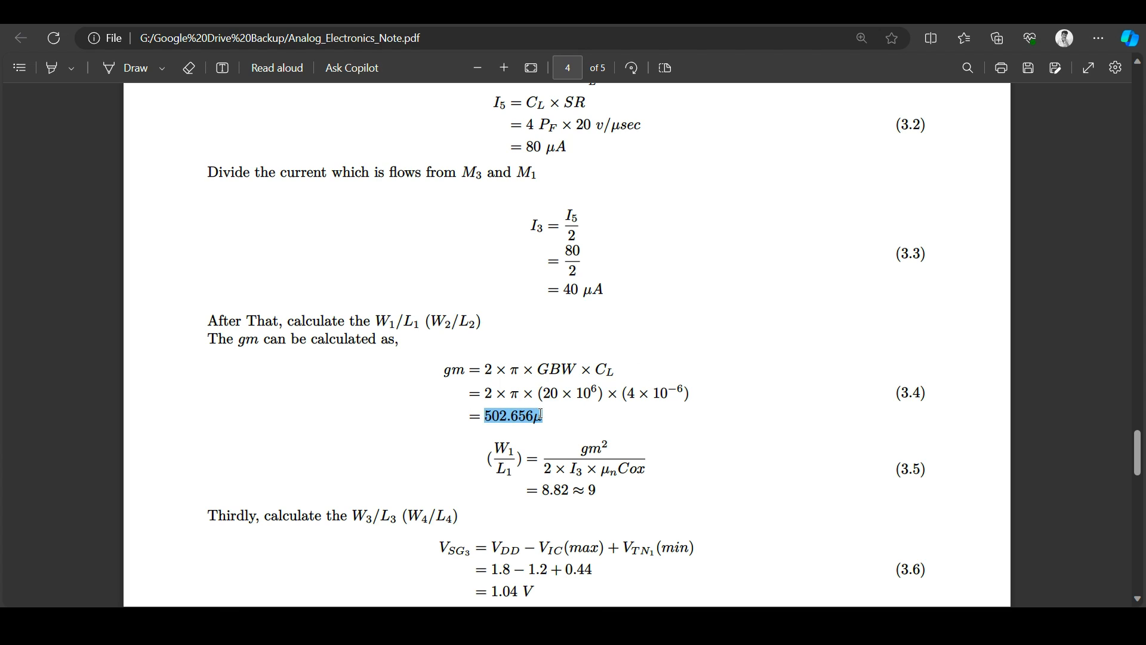
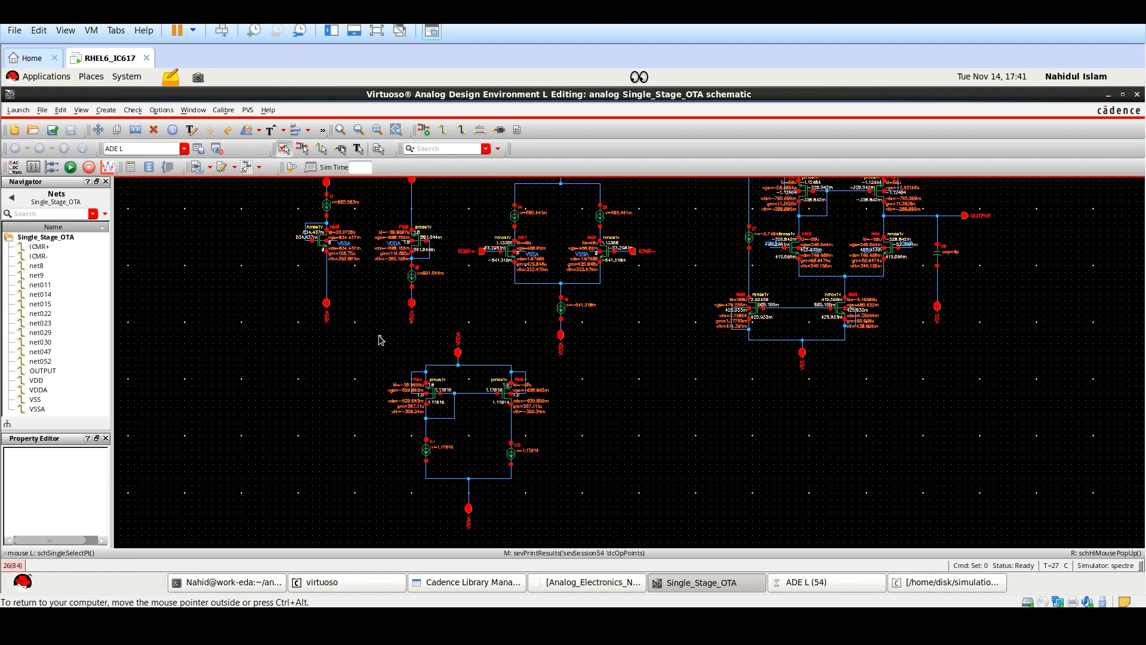
Step: Open the object properties of current source I11 below PM4 in the PMOS pair test circuit
right_click_drag(378, 333, 579, 542)
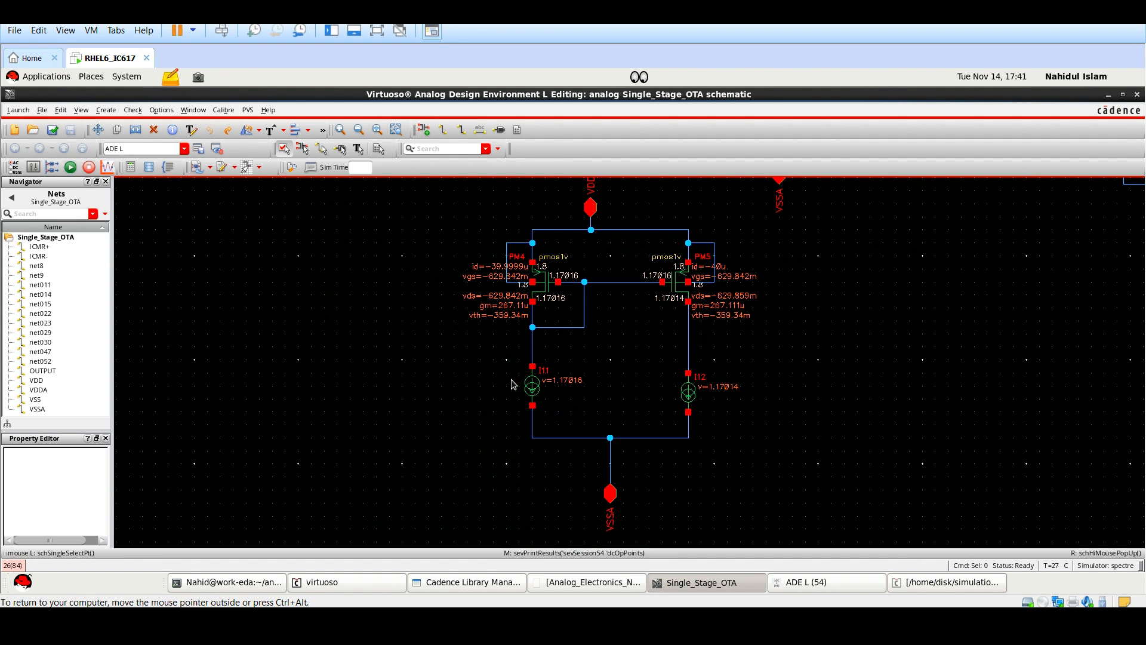
key("shift+z")
key("ctrl+z")
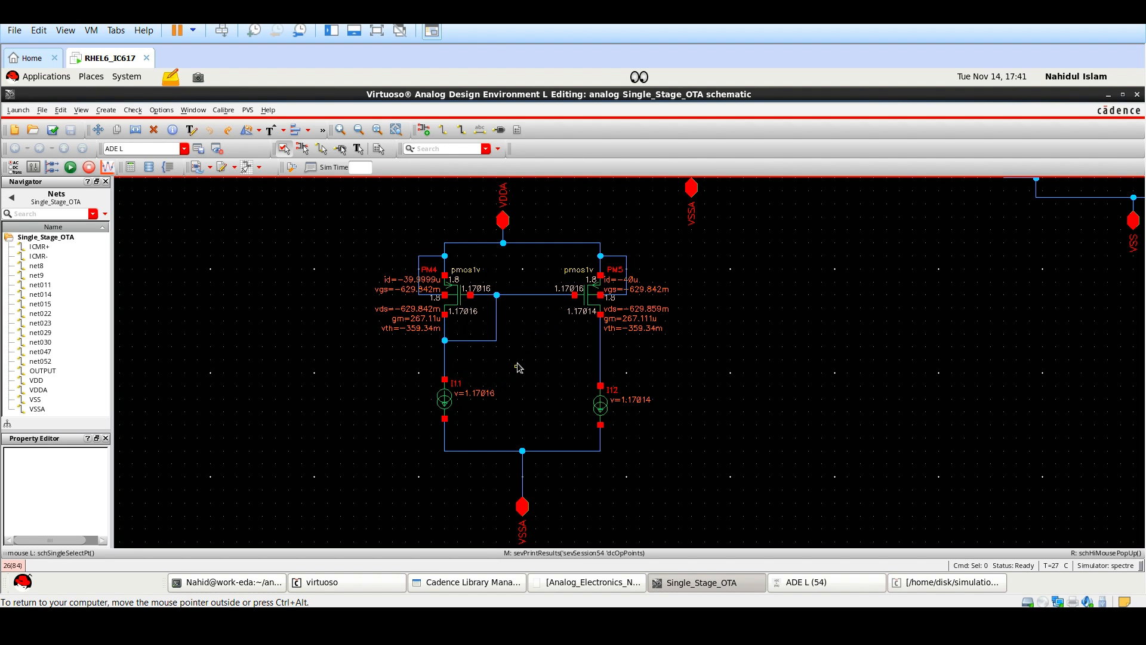
left_click(444, 401)
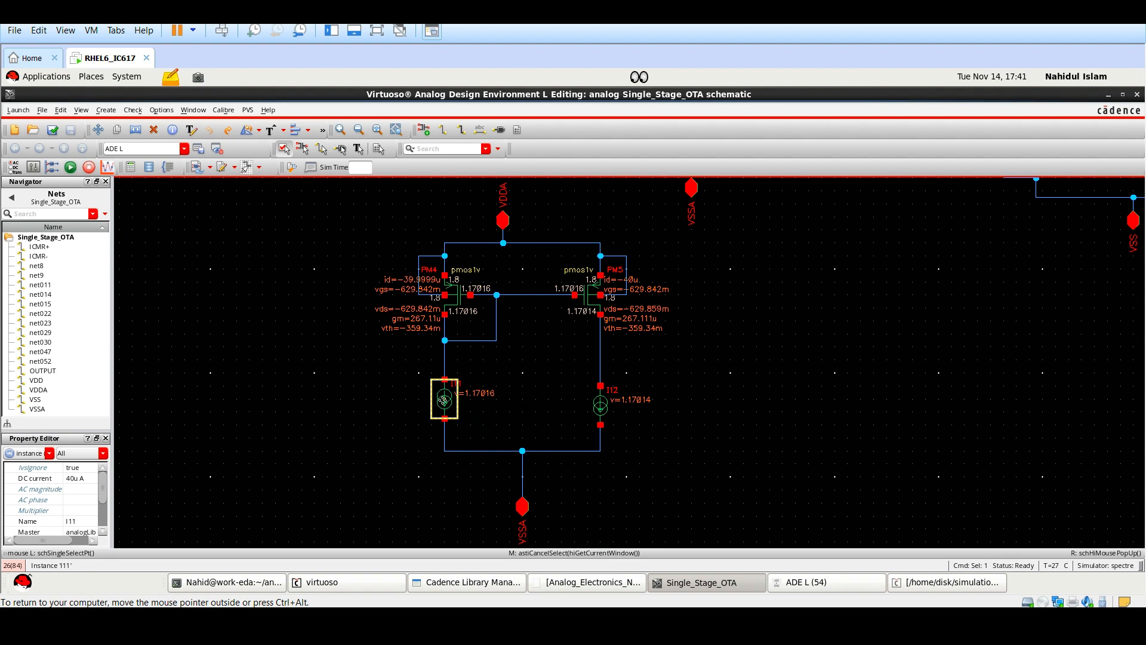
key("q")
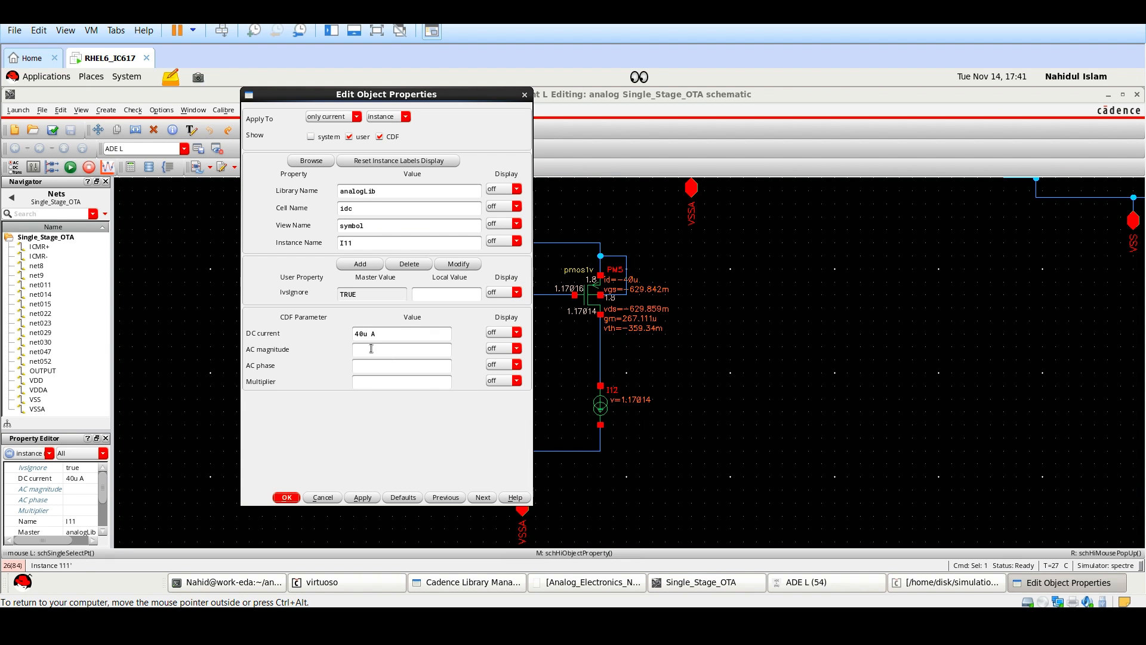
Step: Close the properties of current source I11 and check the length and finger width in the object properties of PMOS PM4
left_click(296, 497)
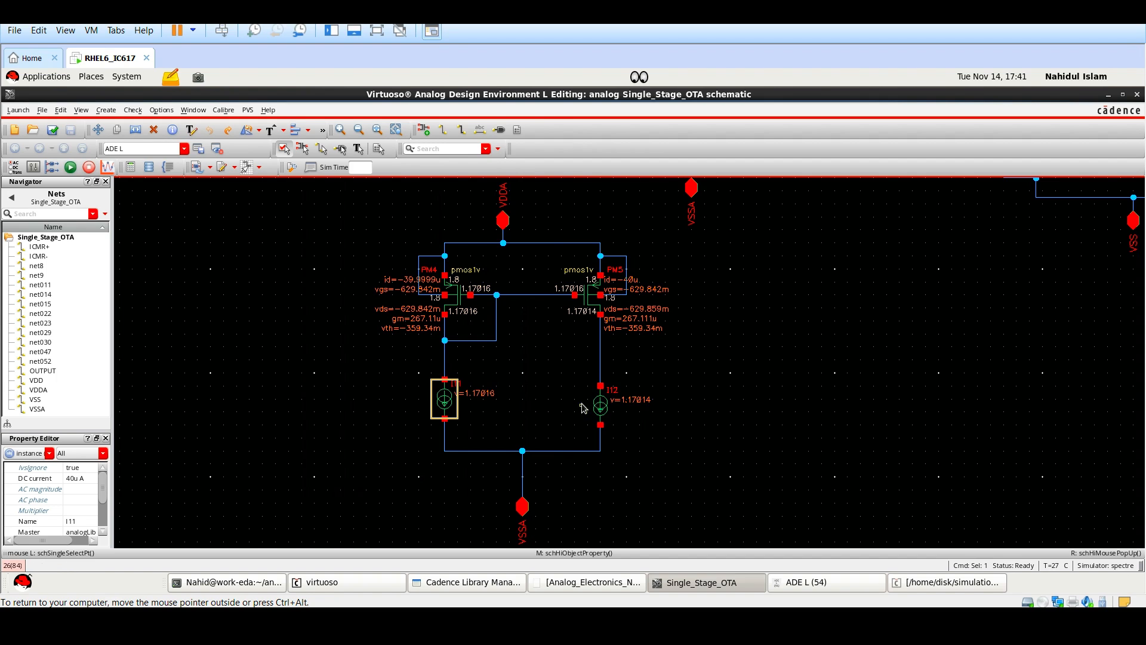
left_click(679, 457)
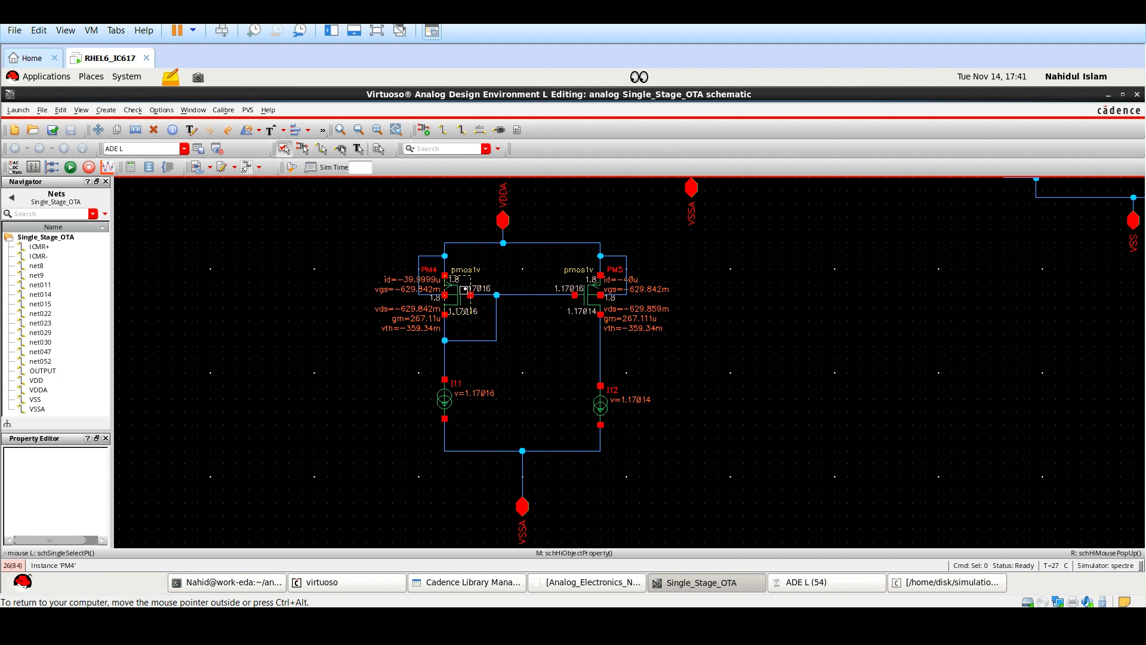
scroll(466, 291, "up", 1, "ctrl")
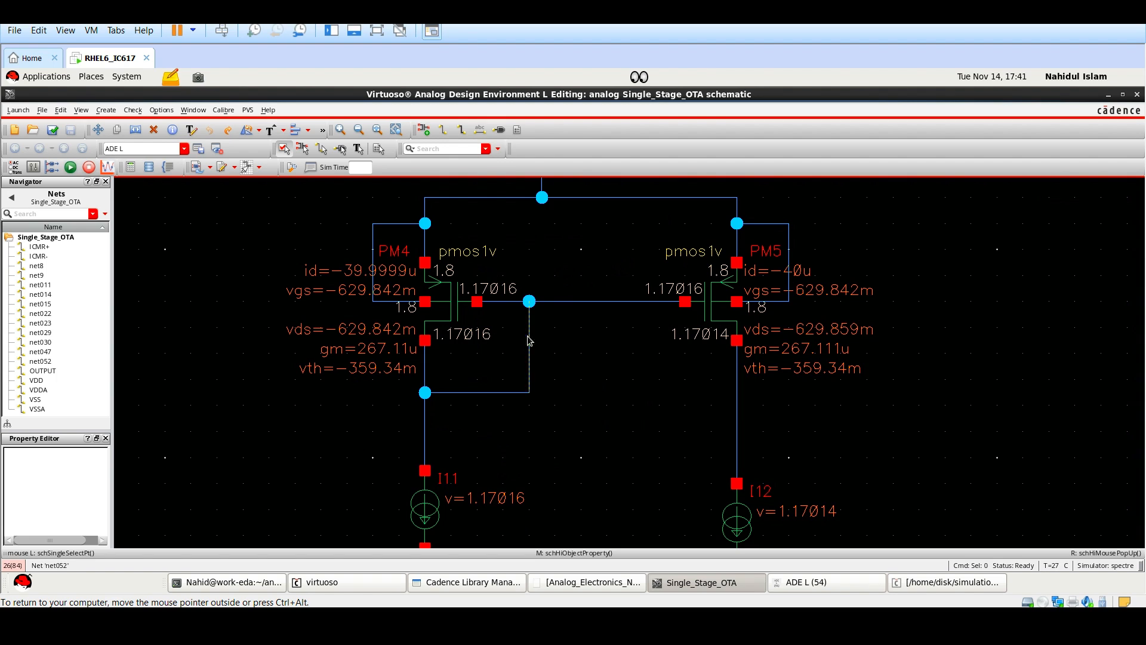
left_click(446, 303)
key("q")
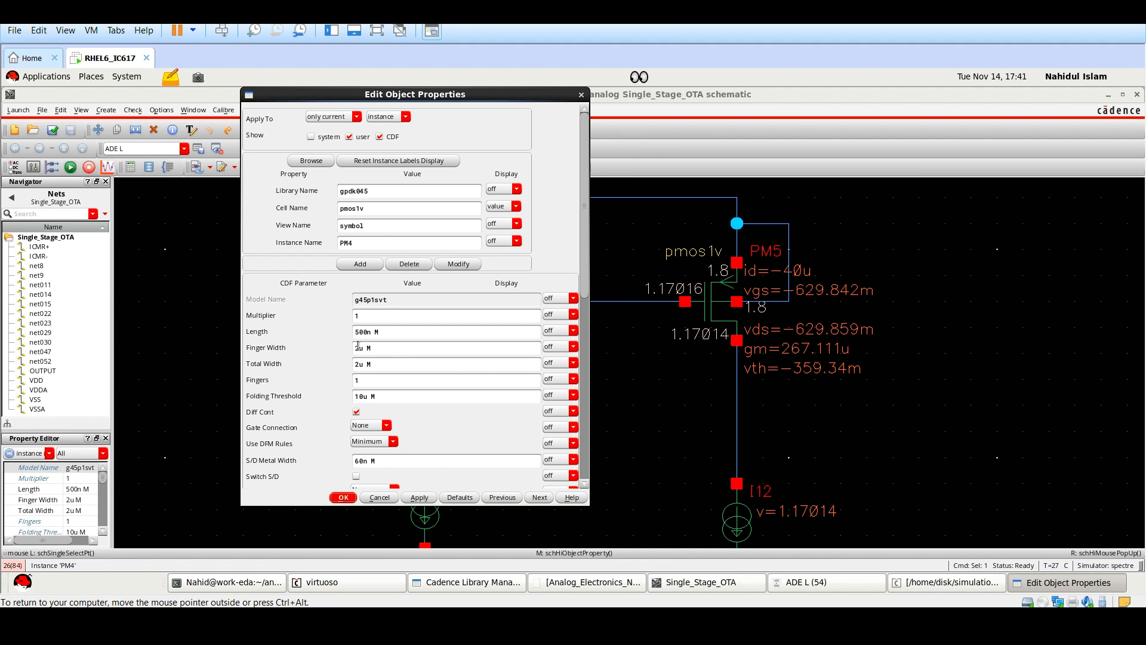
left_click(359, 347)
left_click(343, 497)
left_click(343, 497)
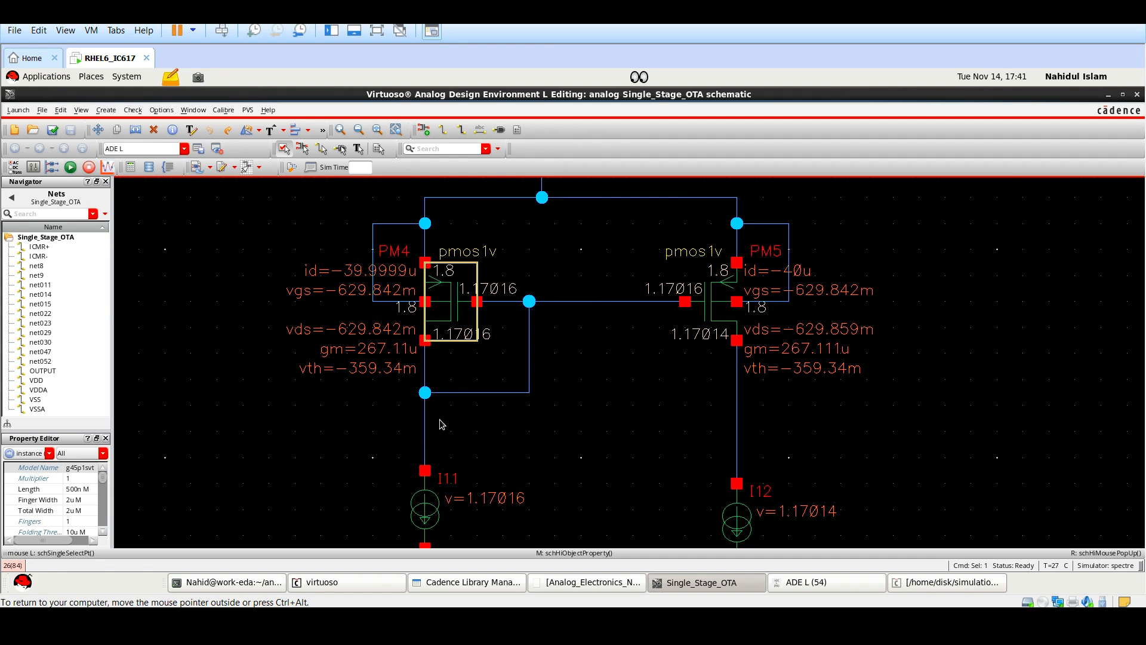
Step: Examine the vth annotation beside PM4 in the PMOS pair test circuit
scroll(443, 424, "down", 2, "ctrl")
left_click(690, 401)
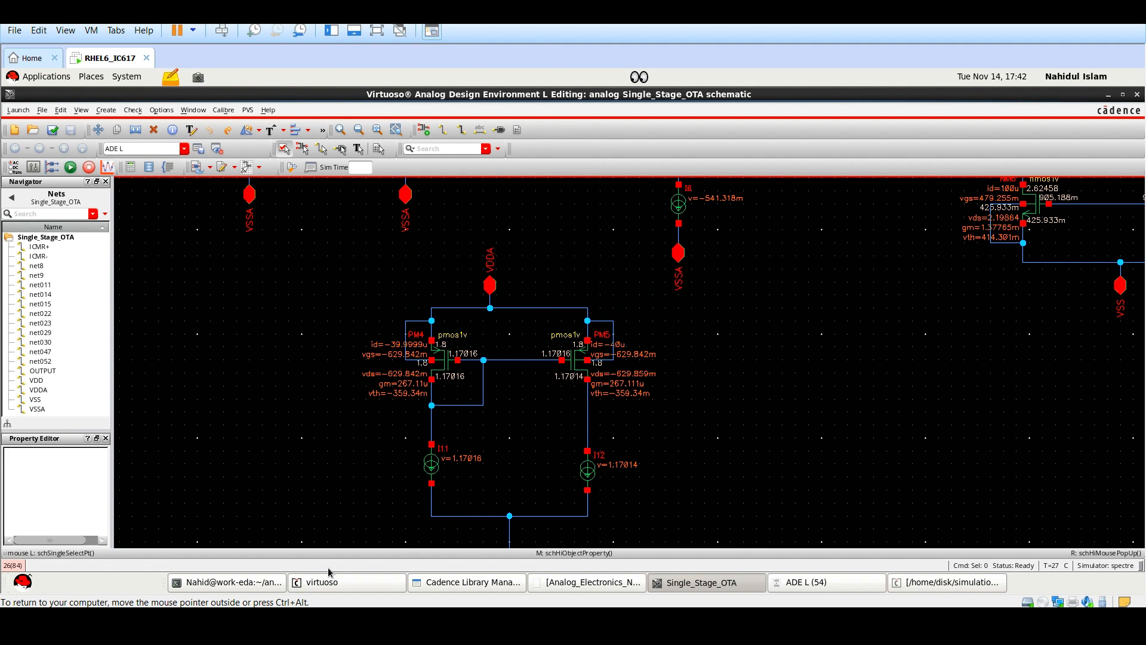
scroll(450, 422, "down", 2, "ctrl")
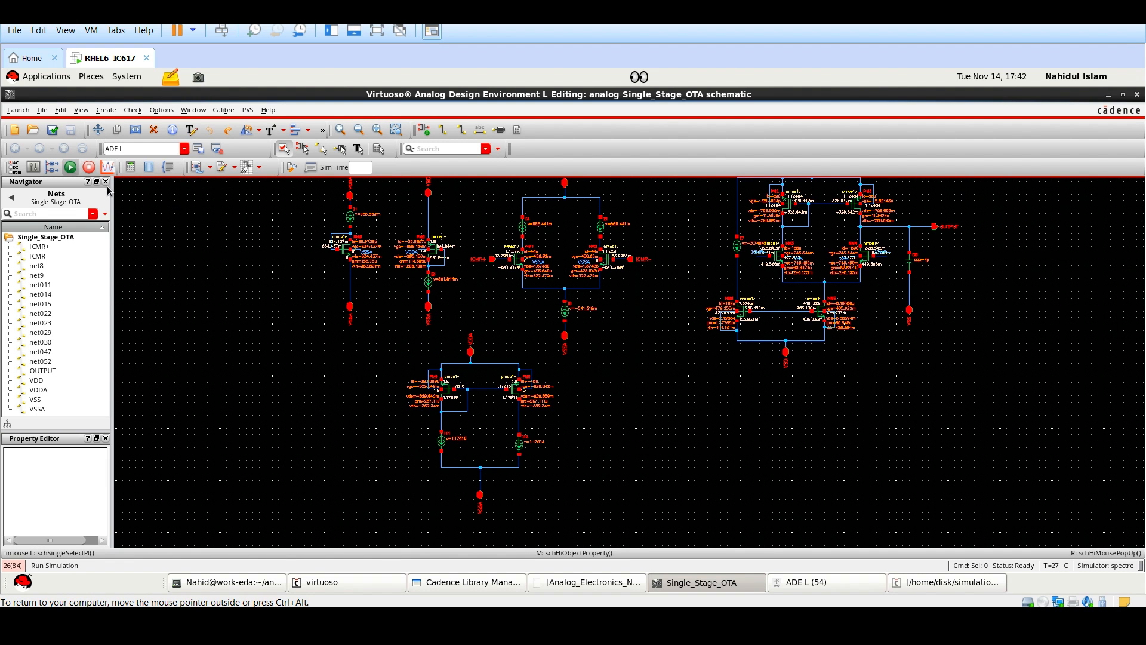
scroll(477, 409, "up", 2, "ctrl")
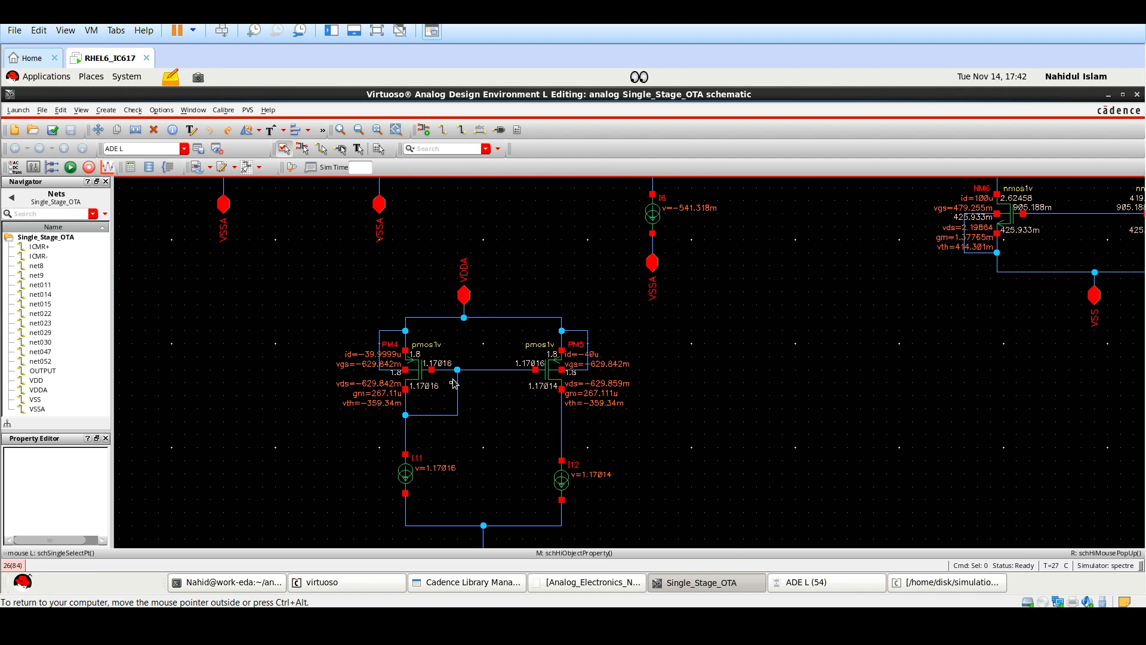
scroll(397, 378, "up", 2, "ctrl")
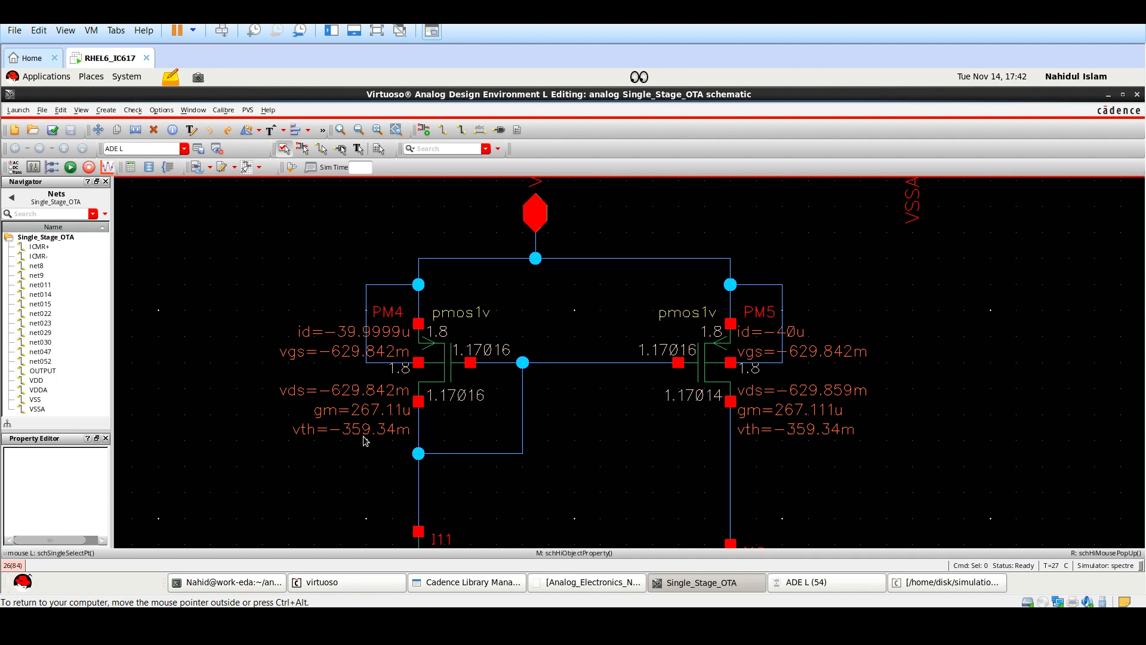
scroll(366, 440, "up", 2, "ctrl")
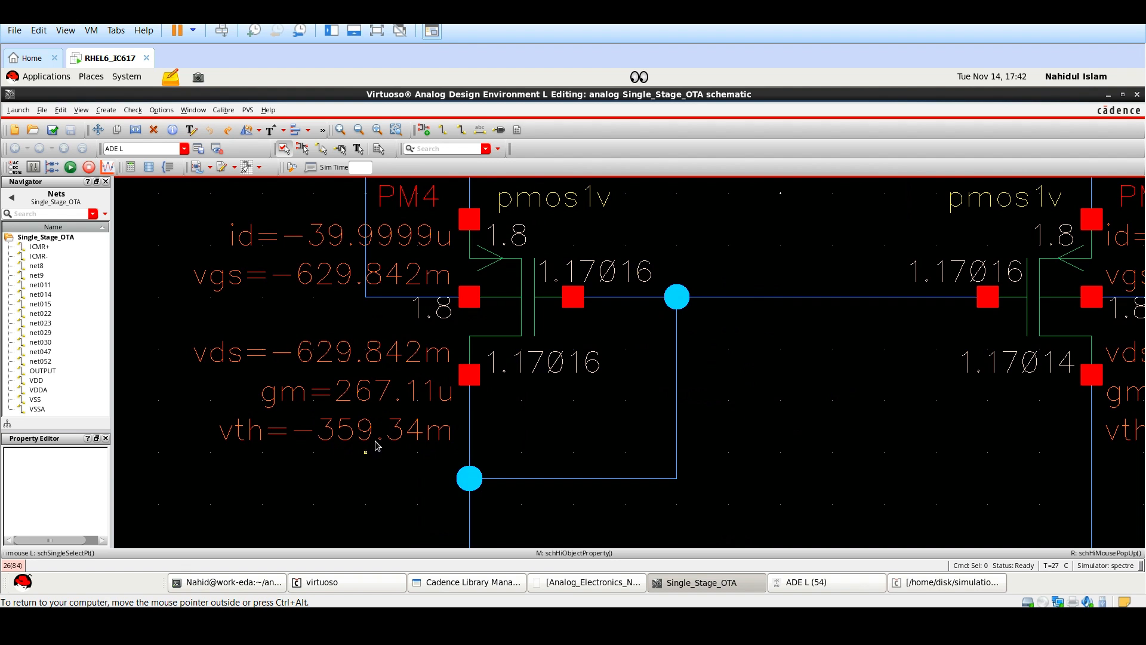
scroll(391, 445, "down", 2, "ctrl")
Step: Switch to the Excel workbook and review the VTp(Max) millivolt, volt and approximate values in the Threshold Voltage Extraction table
mouse_move(815, 627)
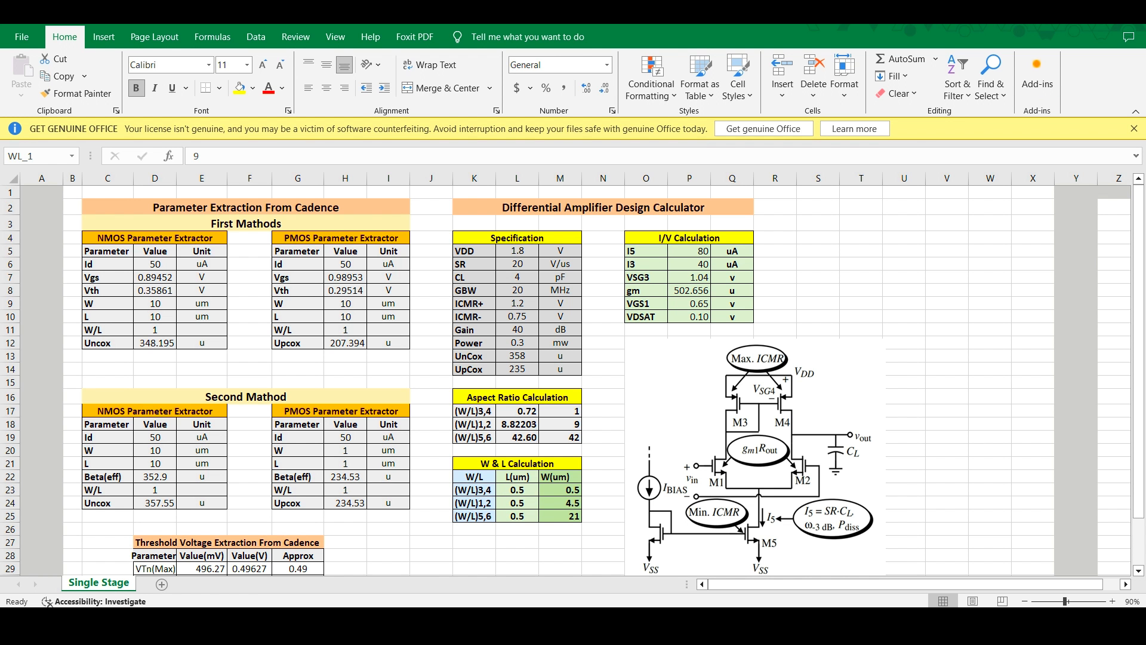
scroll(331, 367, "down", 1)
scroll(331, 367, "down", 1)
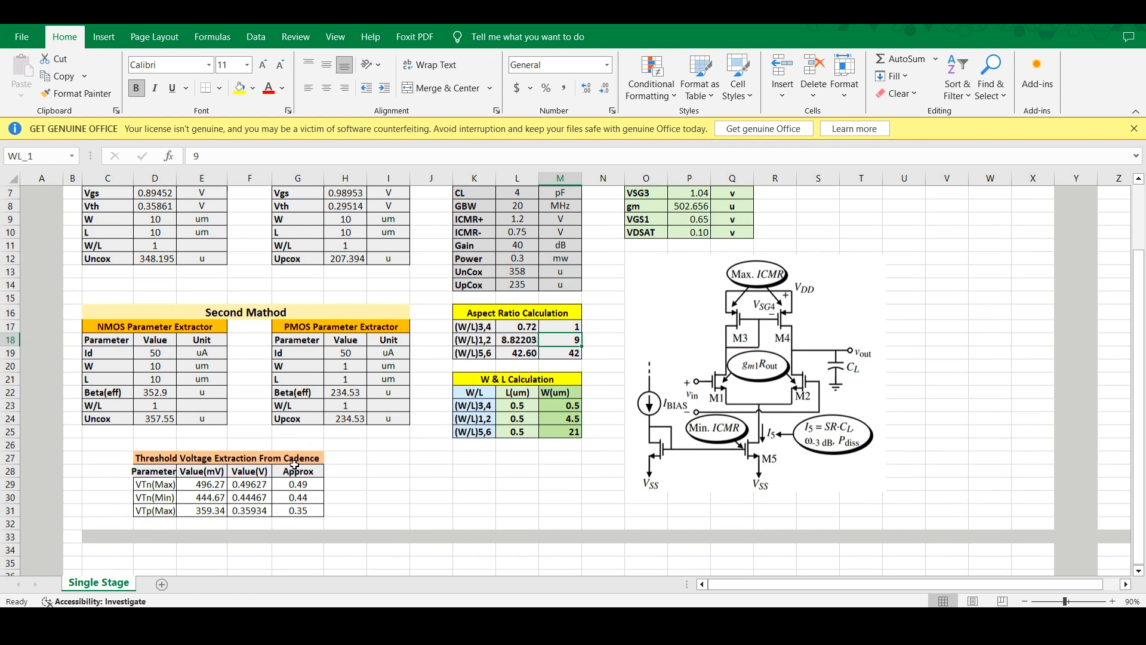
left_click(250, 511)
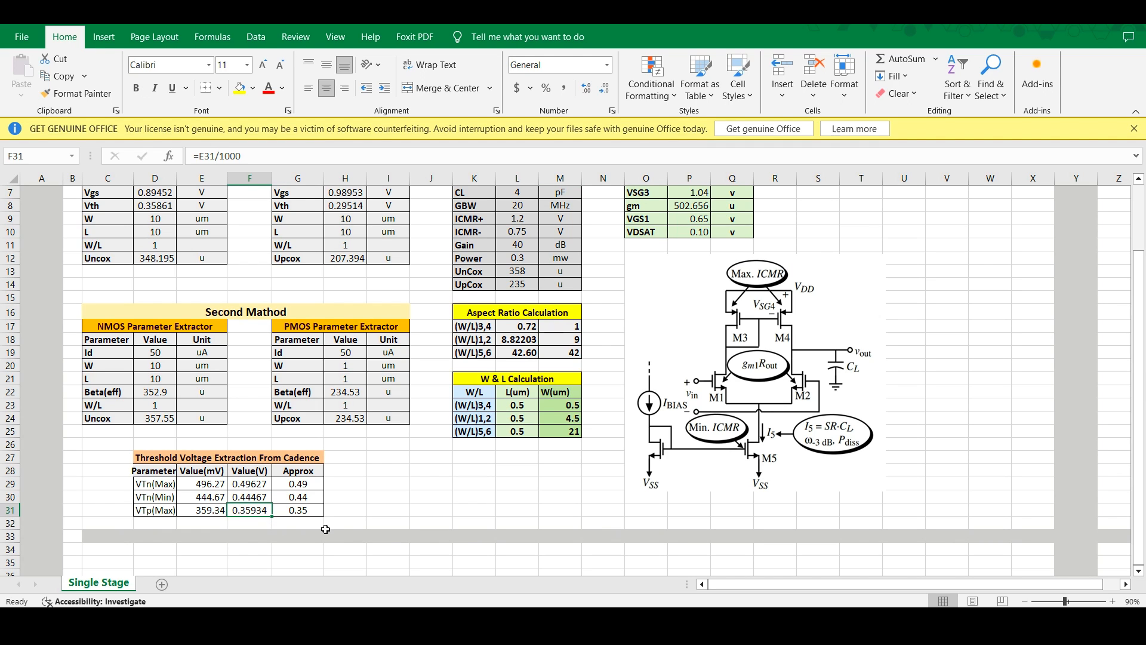
left_click(309, 513)
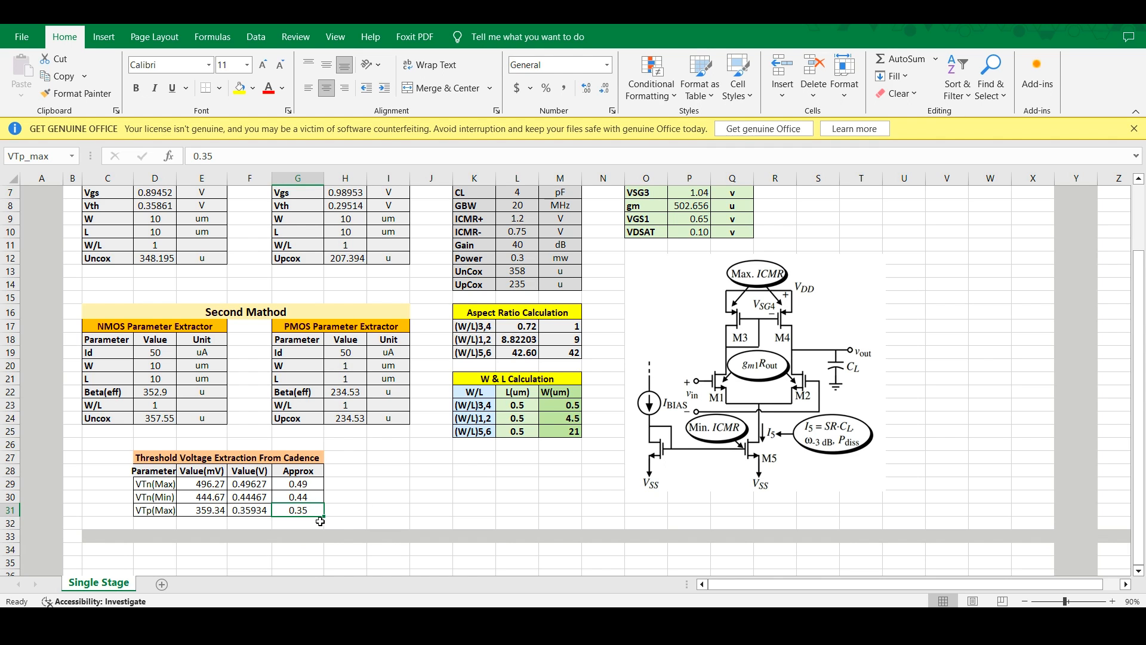
left_click(411, 522)
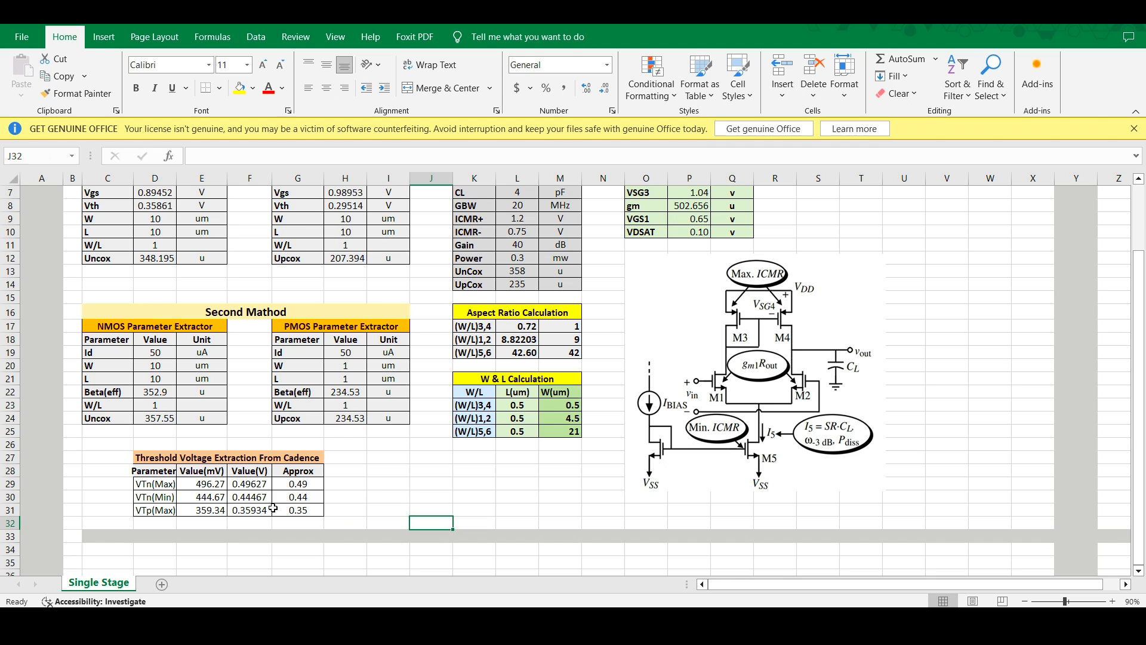
left_click(255, 508)
left_click(207, 512)
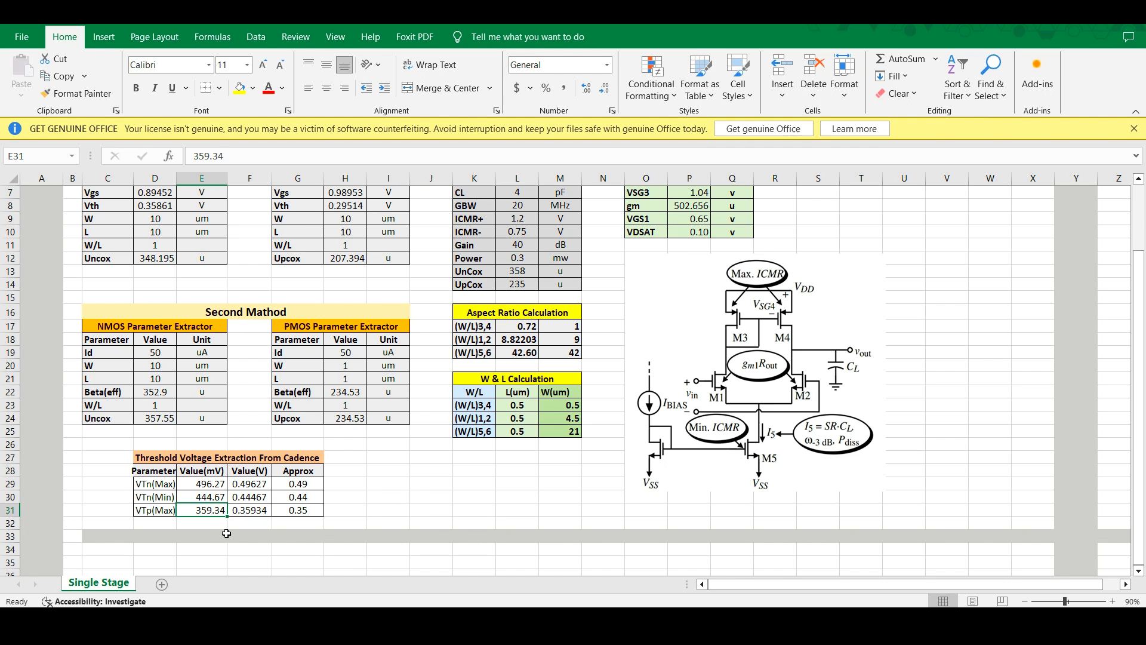
left_click(295, 509)
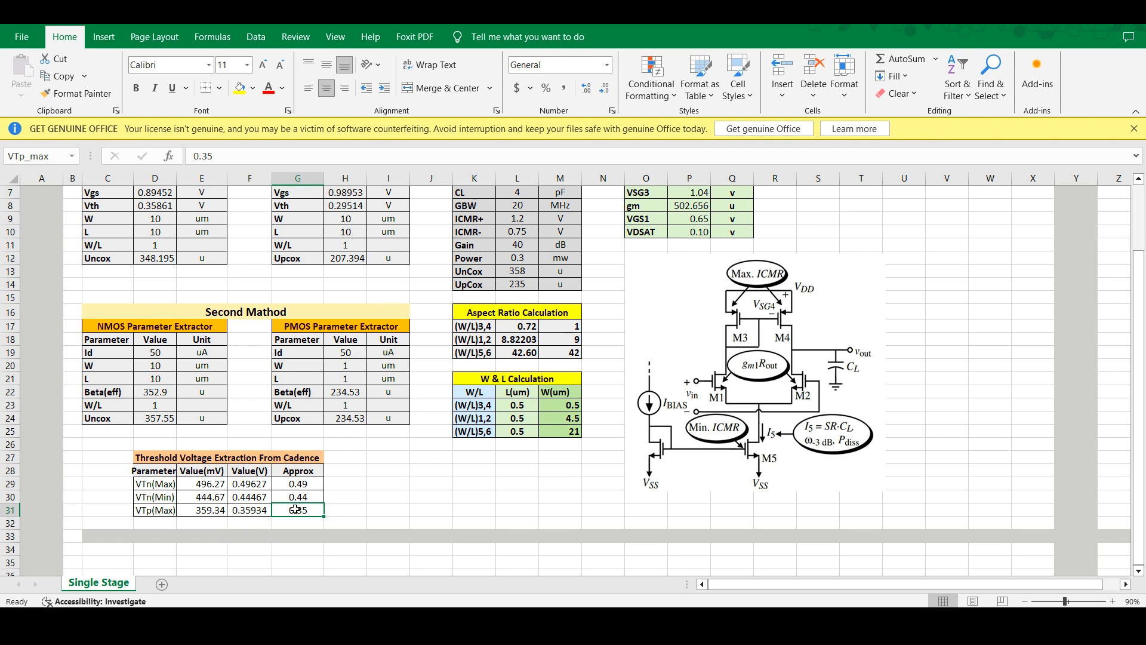
left_click(360, 512)
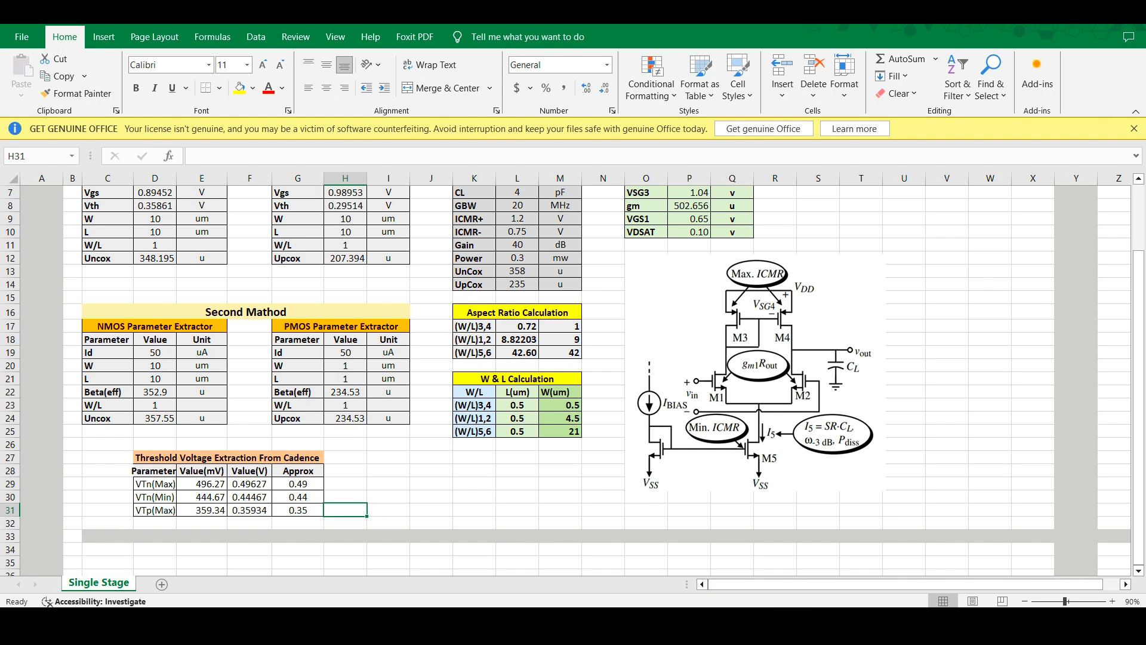
Step: Return to the Virtuoso schematic and examine the operating-point annotations of NM1 and NM2 in the NMOS pair test circuit
left_click(819, 534)
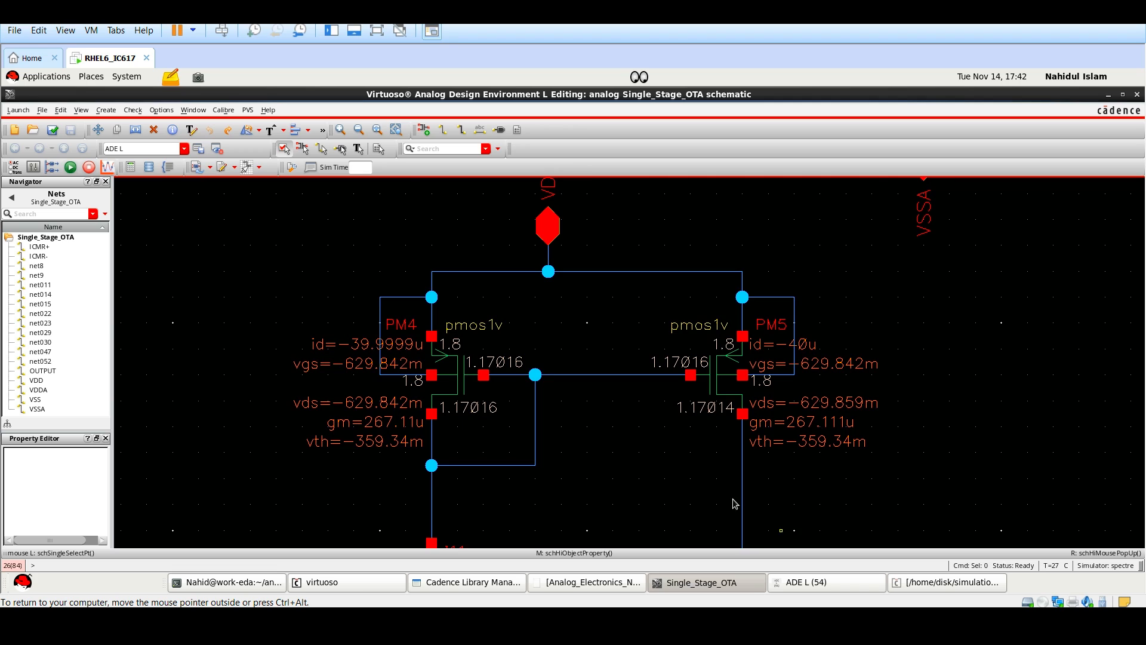
scroll(545, 372, "down", 2)
scroll(661, 302, "down", 1)
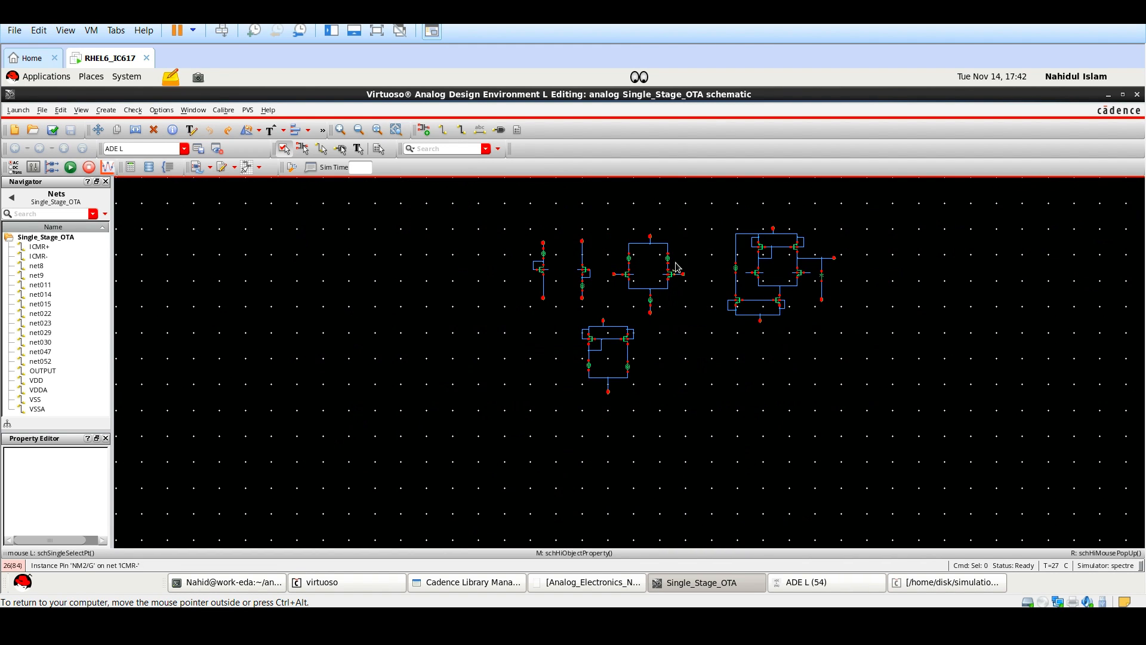
scroll(675, 267, "up", 2)
scroll(478, 332, "down", 1)
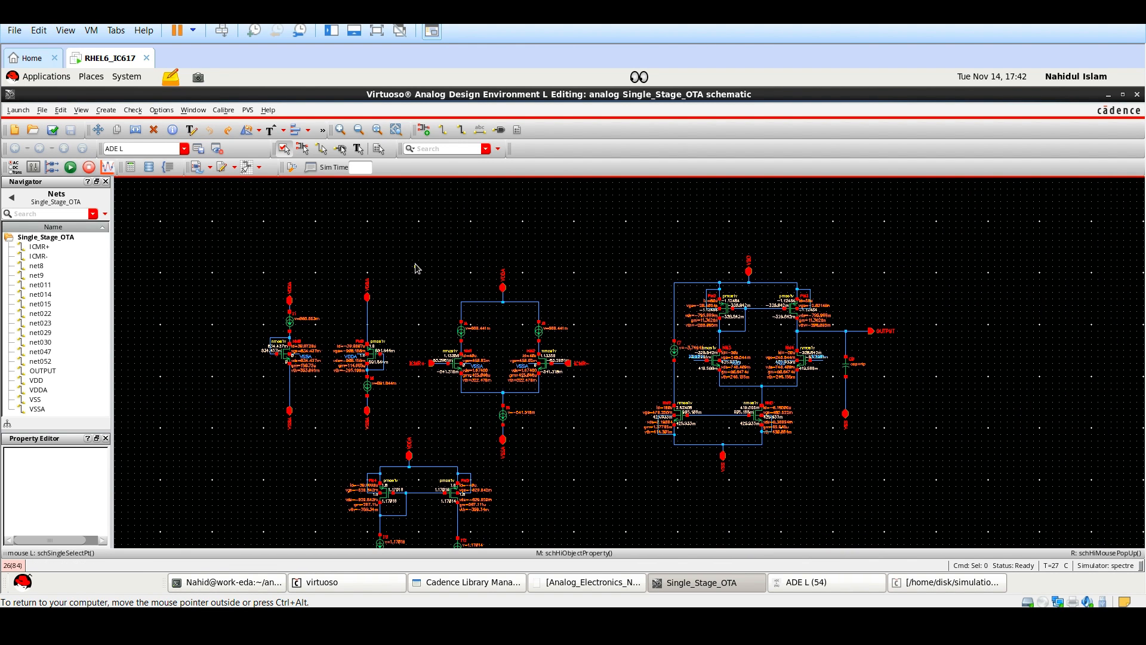
left_click(604, 470)
key("z")
left_click(447, 190)
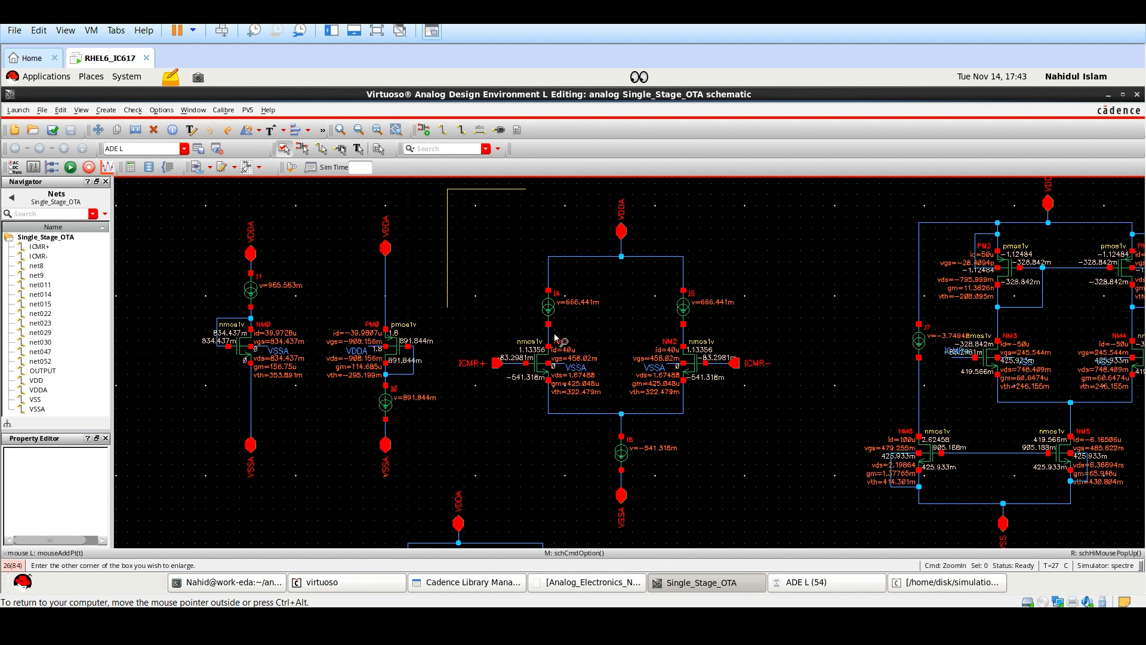
left_click(796, 529)
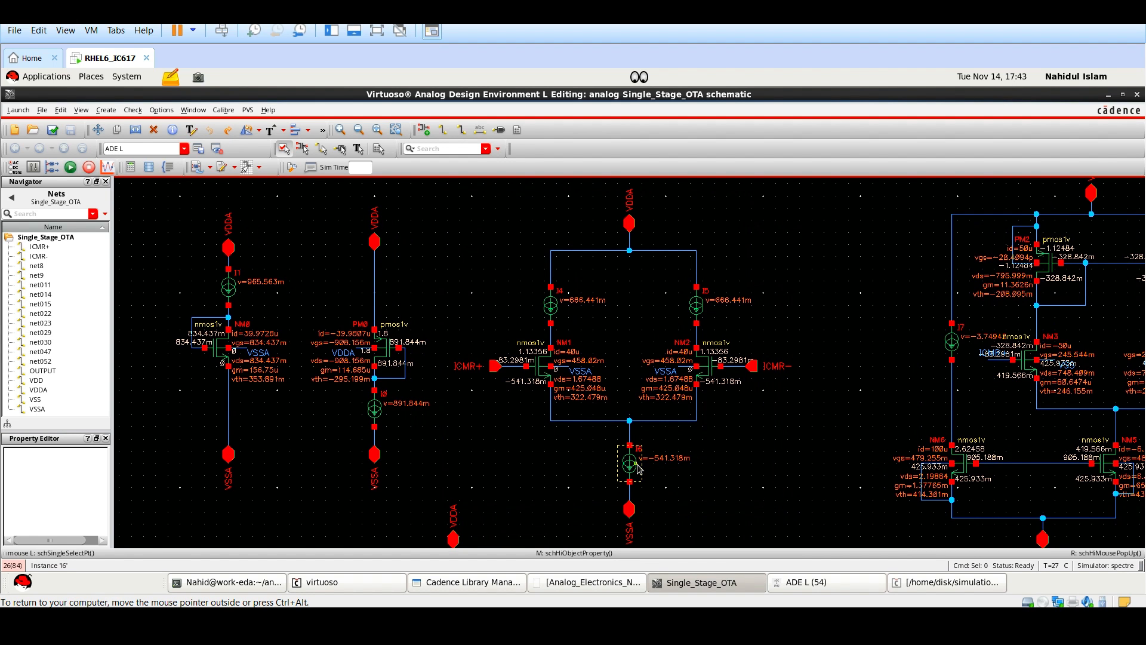
scroll(638, 469, "down", 4)
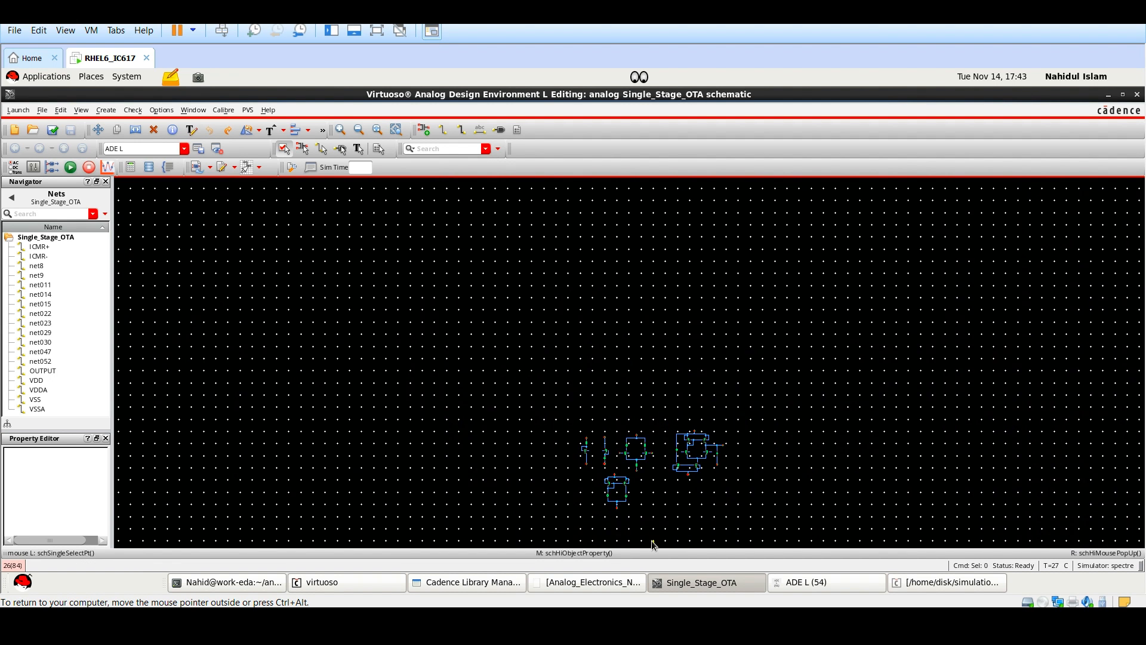
scroll(632, 513, "up", 3)
scroll(632, 512, "down", 3)
key("z")
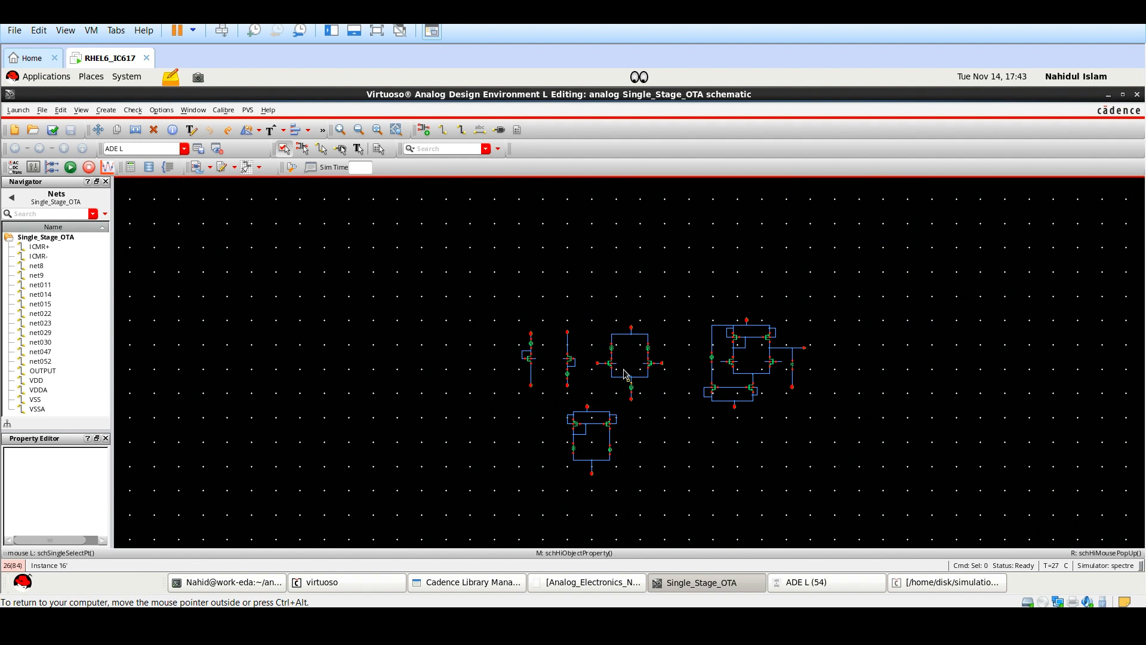
left_click(581, 299)
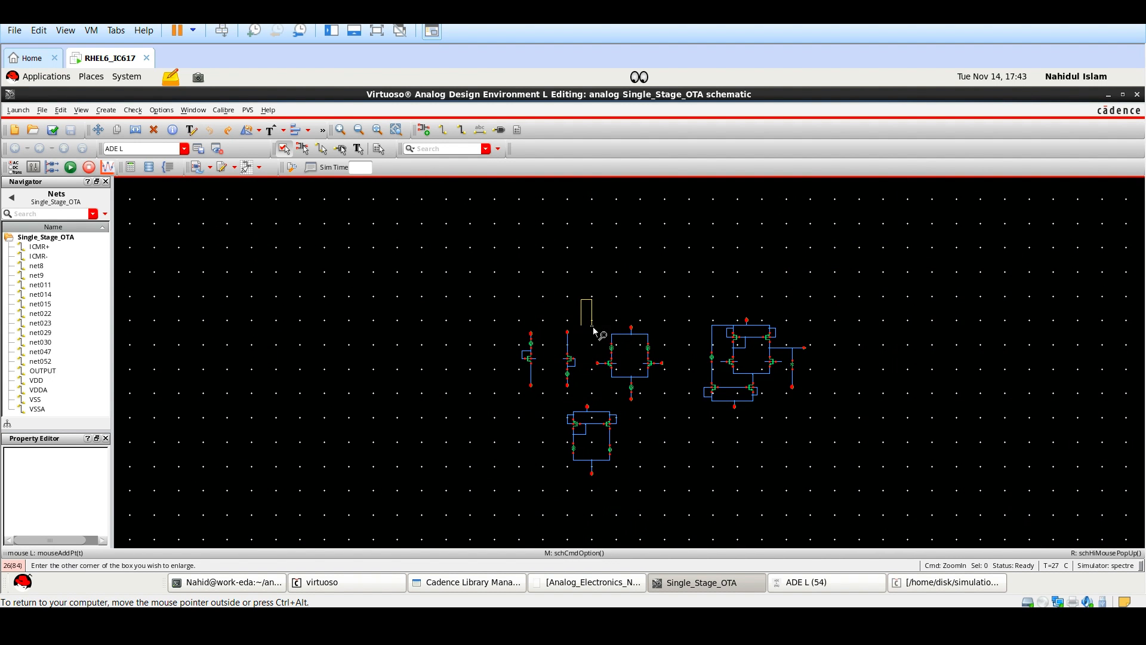
left_click(679, 410)
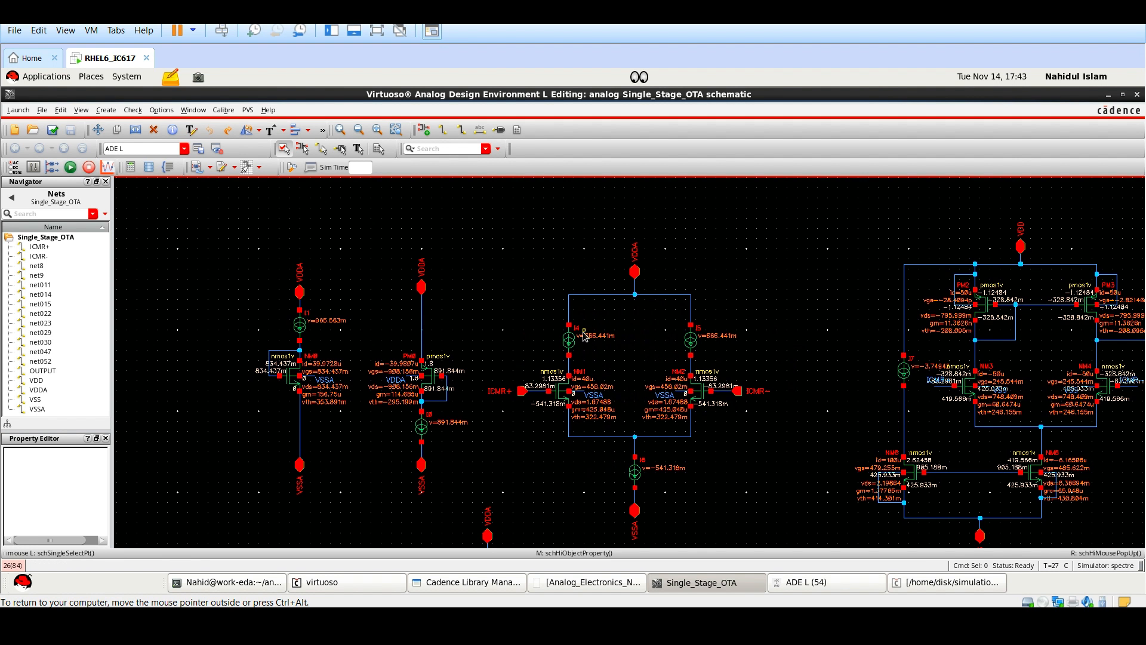
scroll(585, 331, "up", 2)
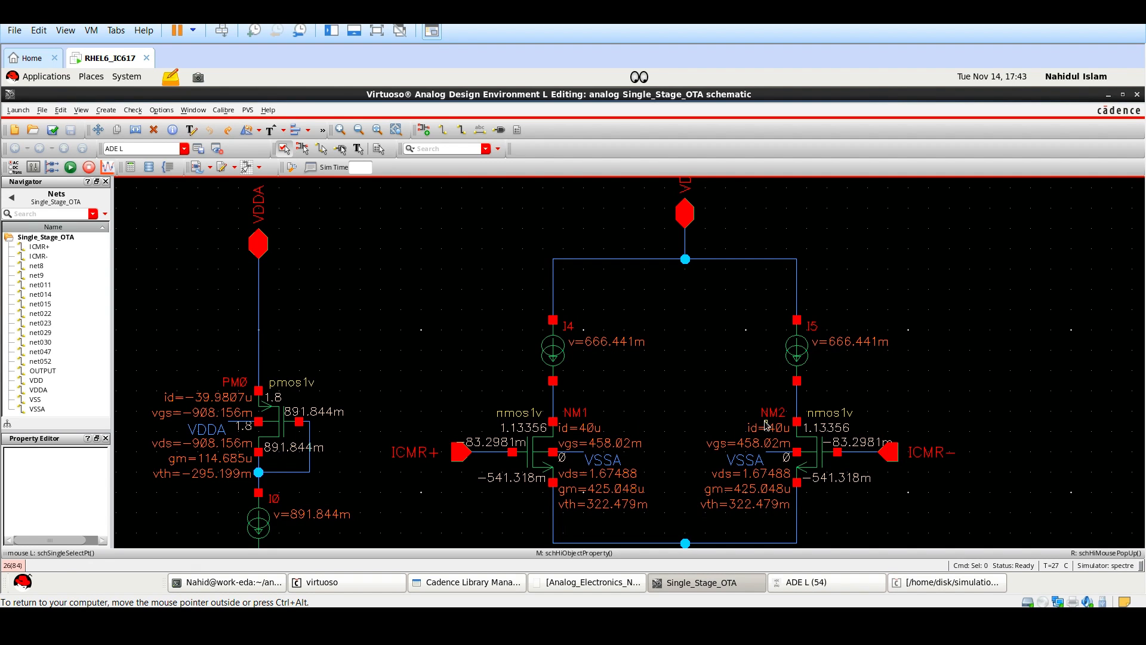
Step: Open the object properties of NMOS NM1 and compare its dimensions with the W & L Calculation table in the Excel workbook
left_click(540, 452)
key("q")
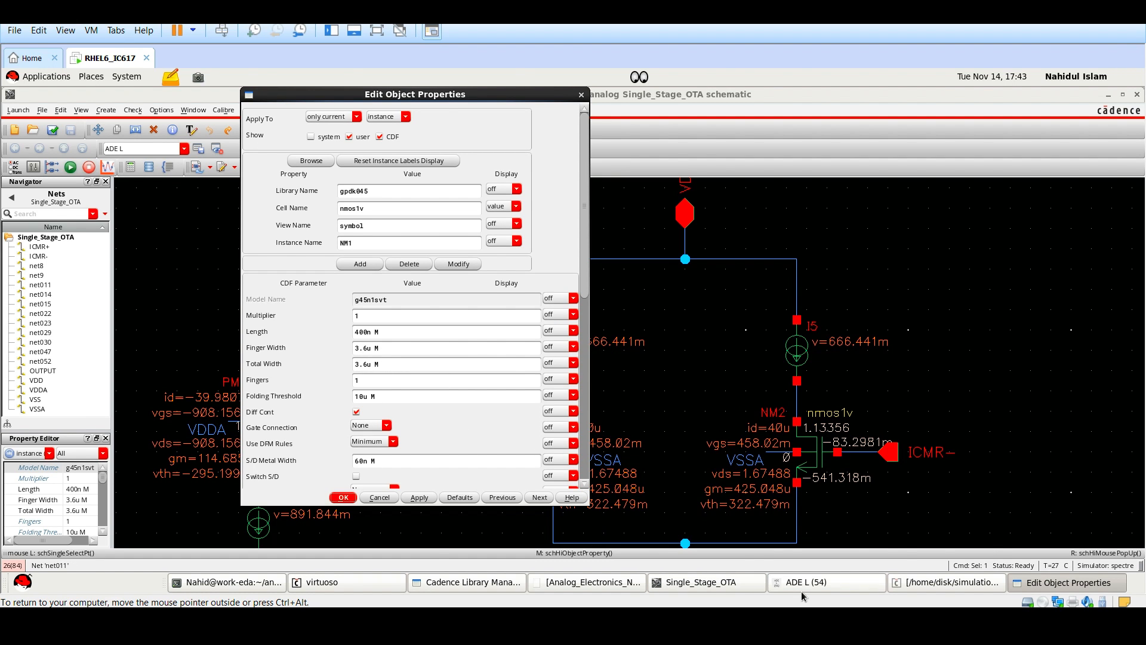
left_click(573, 626)
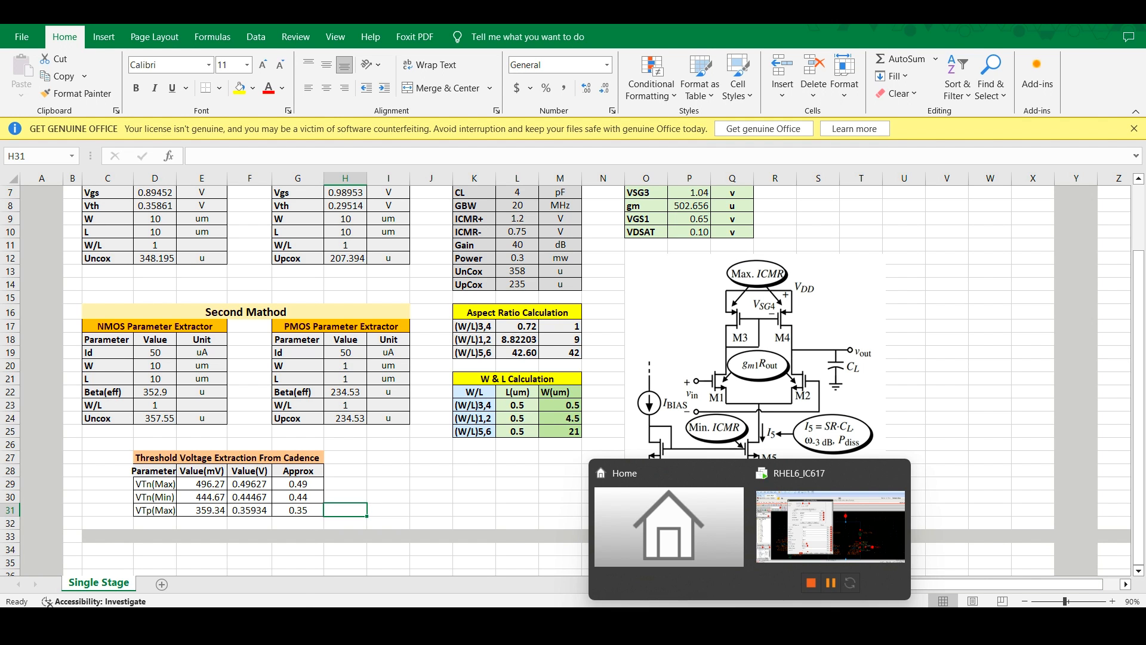
left_click(830, 526)
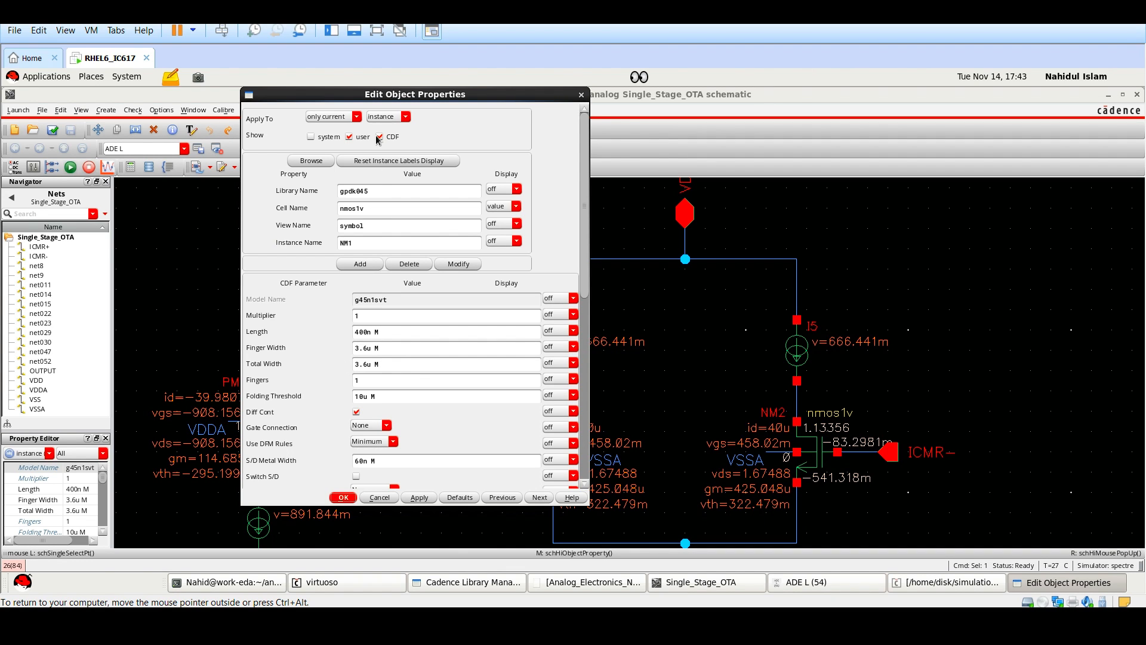
left_click_drag(375, 95, 418, 94)
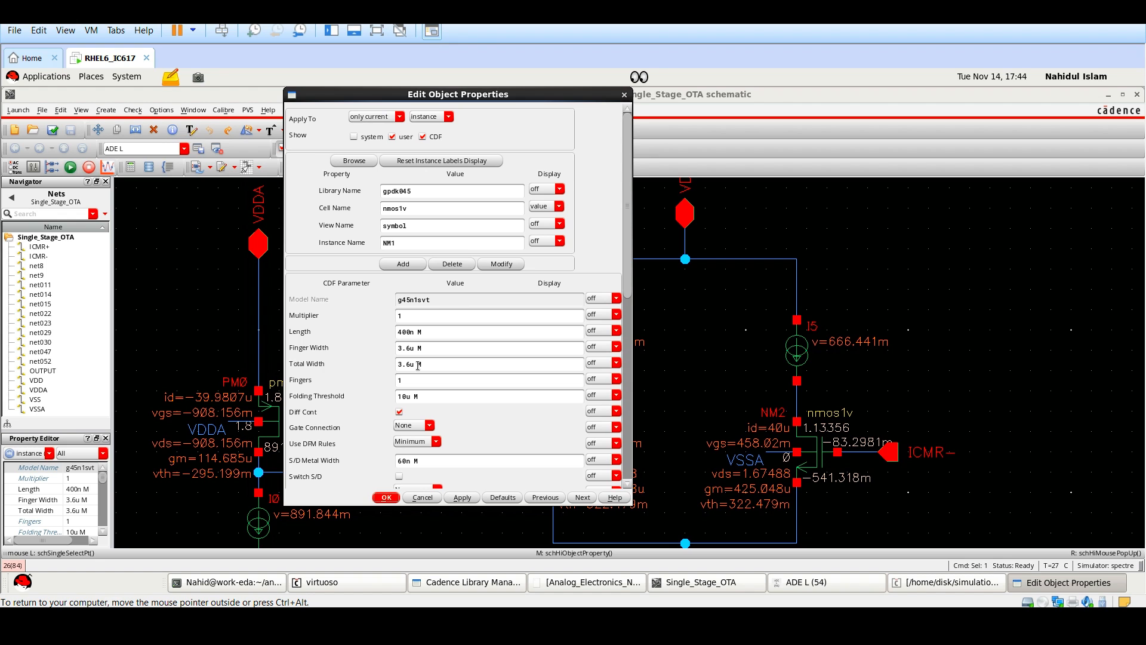
left_click(776, 626)
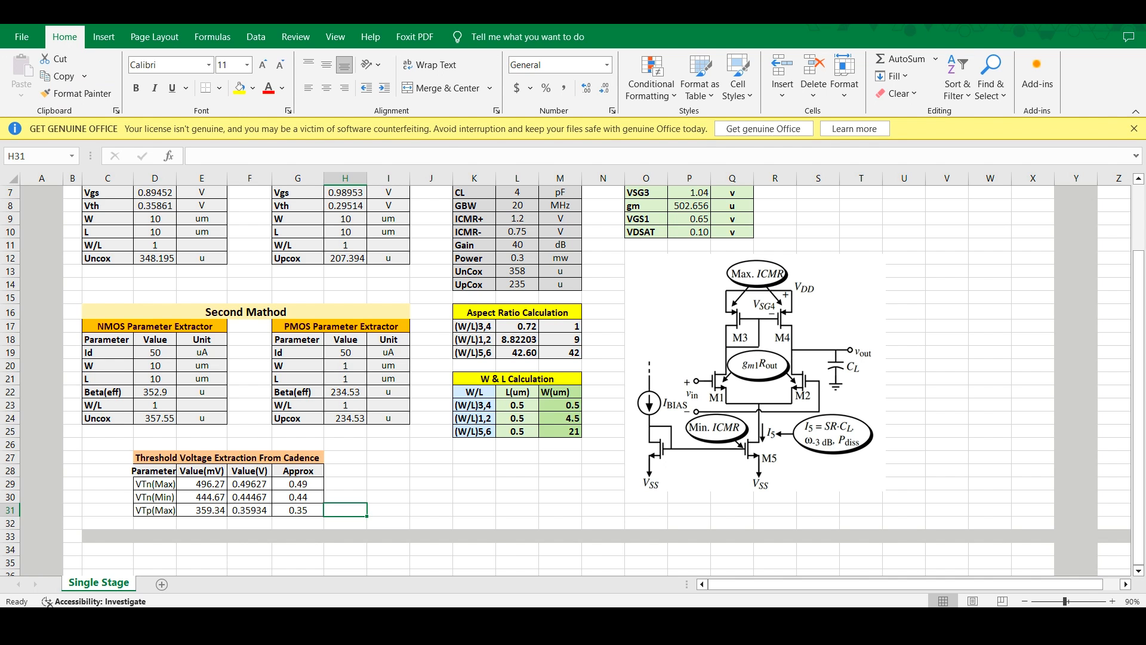
left_click(776, 626)
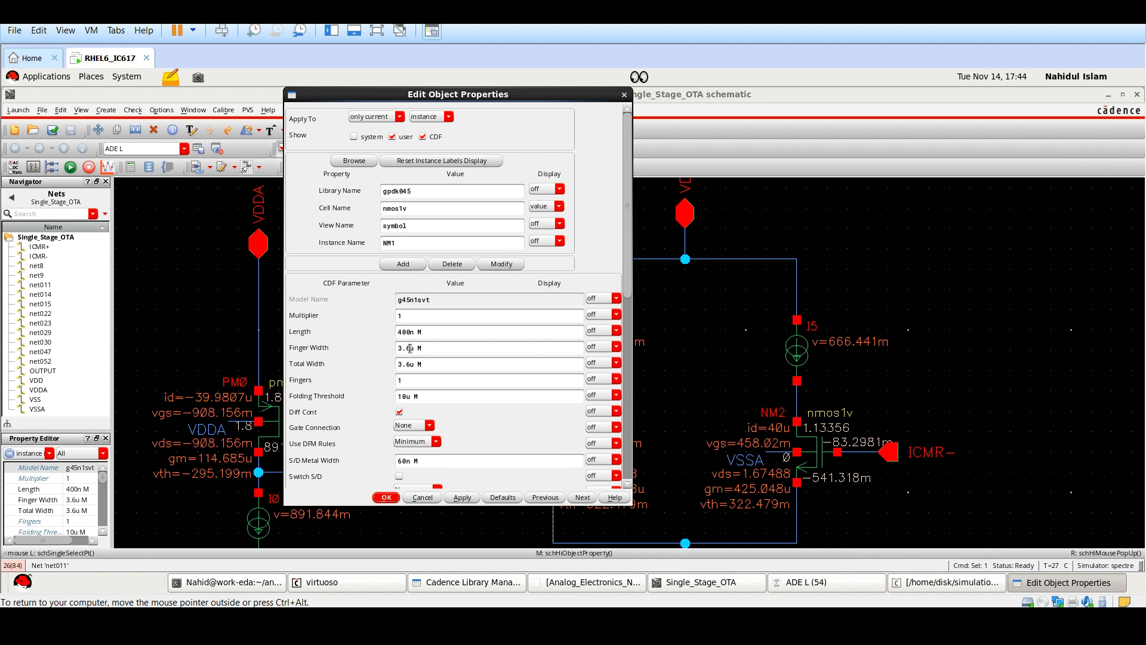
Step: Set the finger width of NMOS NM1 to 4.5u and apply the change
left_click_drag(410, 348, 395, 348)
type("4.5")
left_click(469, 497)
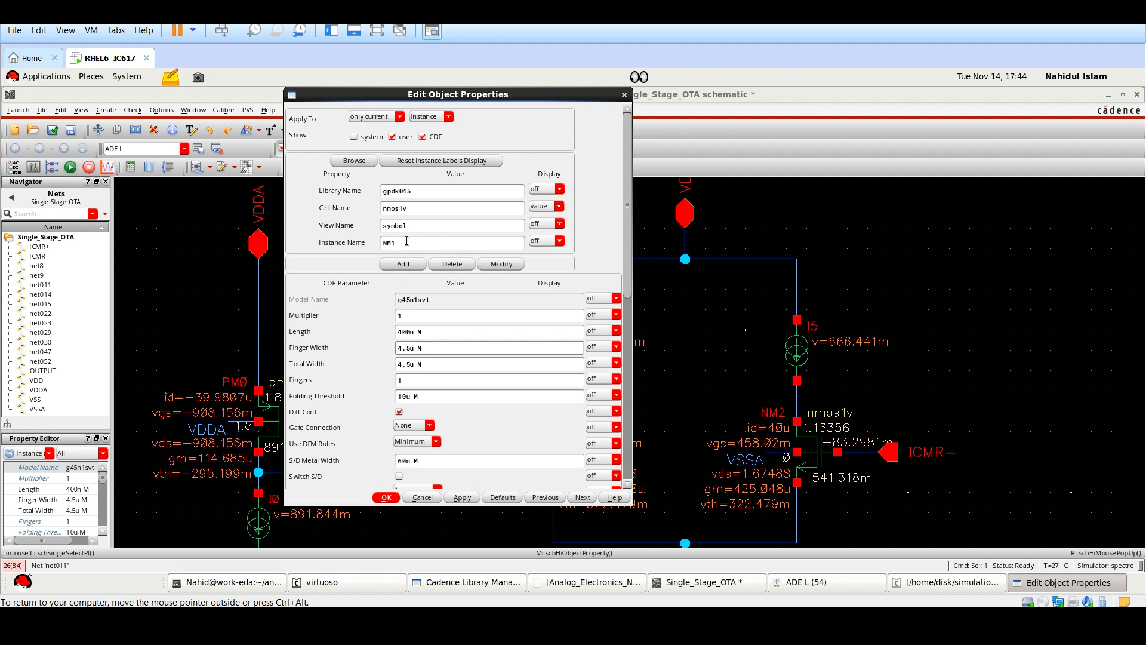
Step: Accept the NM1 properties and set the finger width of NMOS NM2 to 4.6u
left_click(389, 498)
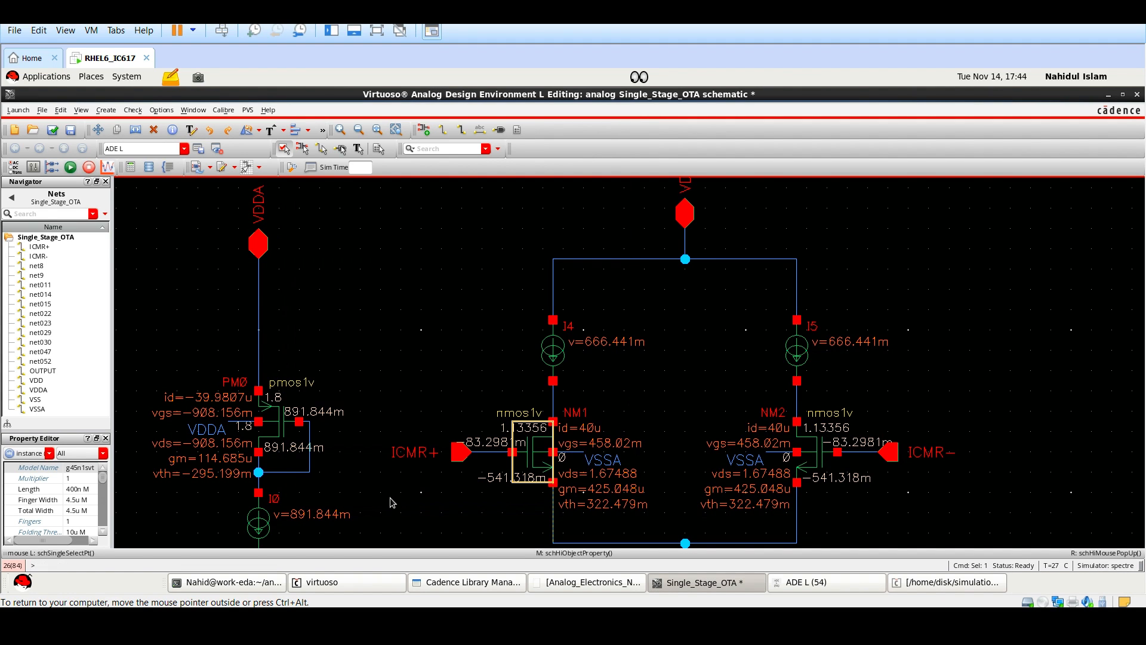
left_click(814, 449)
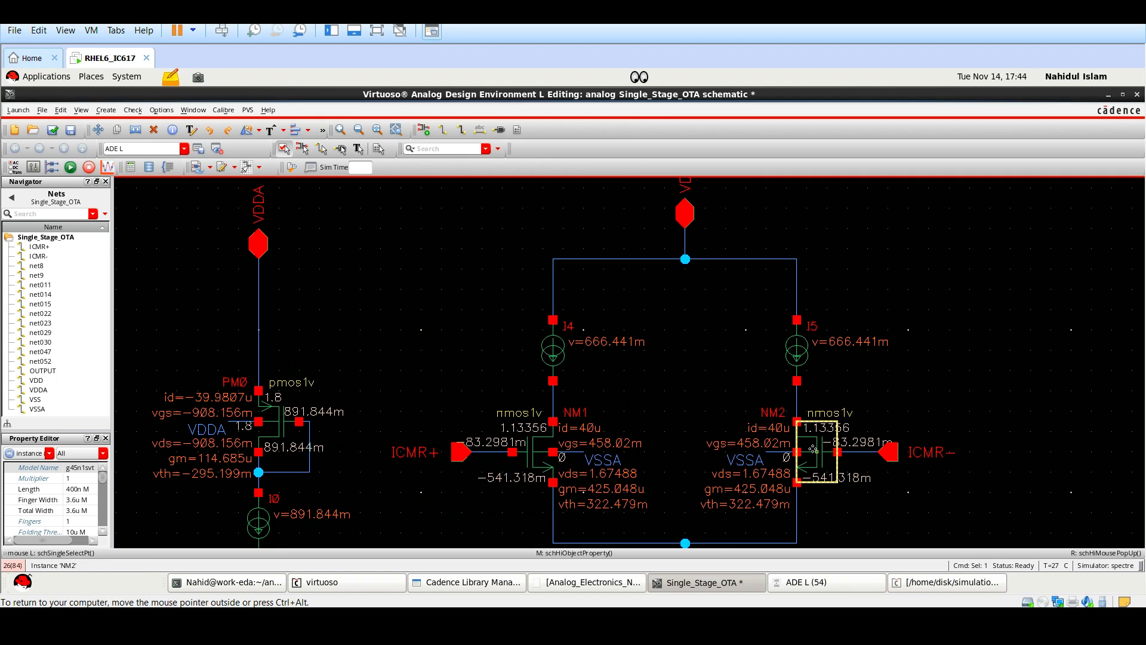
middle_click(813, 449)
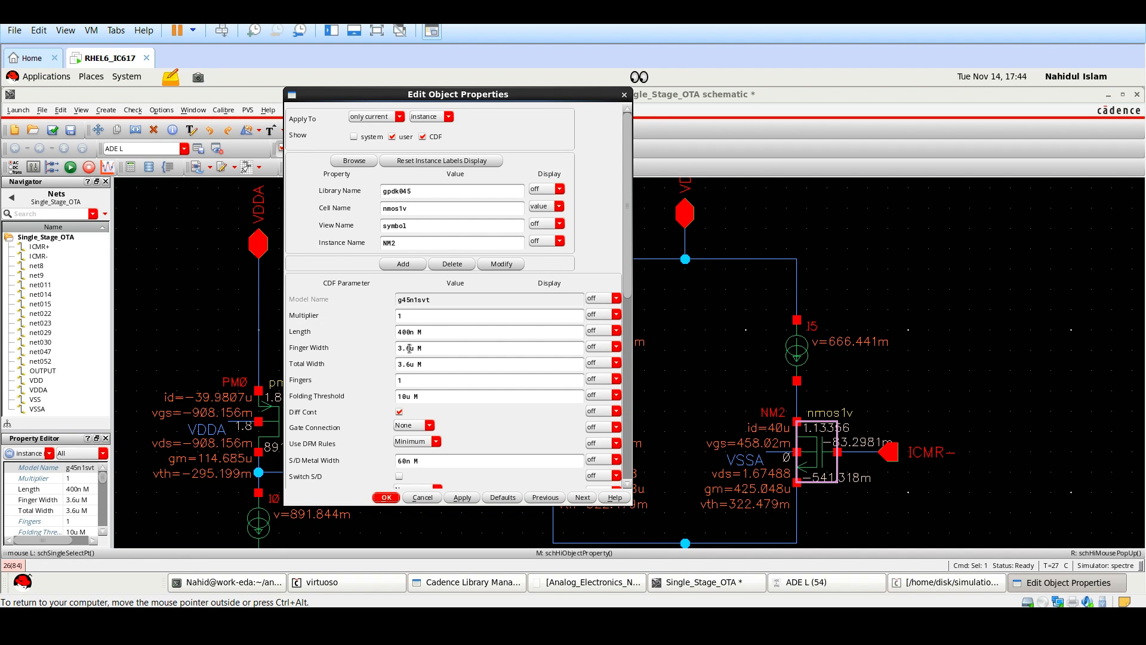
left_click_drag(409, 348, 397, 348)
type("4.6")
left_click(391, 495)
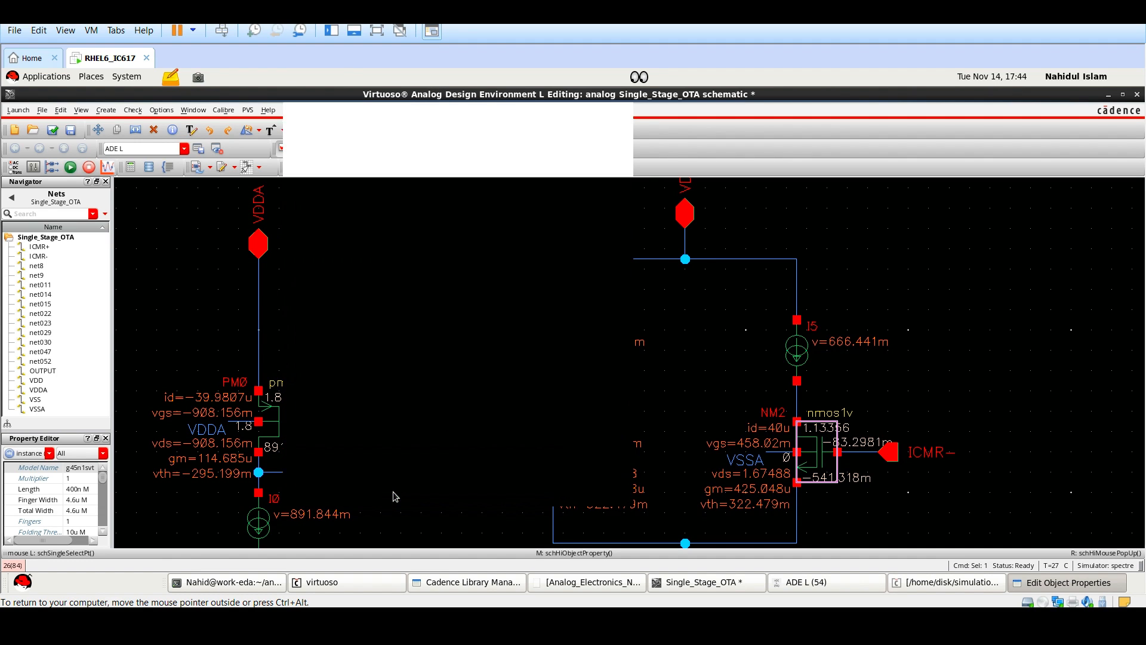
Step: Check and save the Single_Stage_OTA schematic, rerun the DC simulation and put the simulation log away
left_click(71, 167)
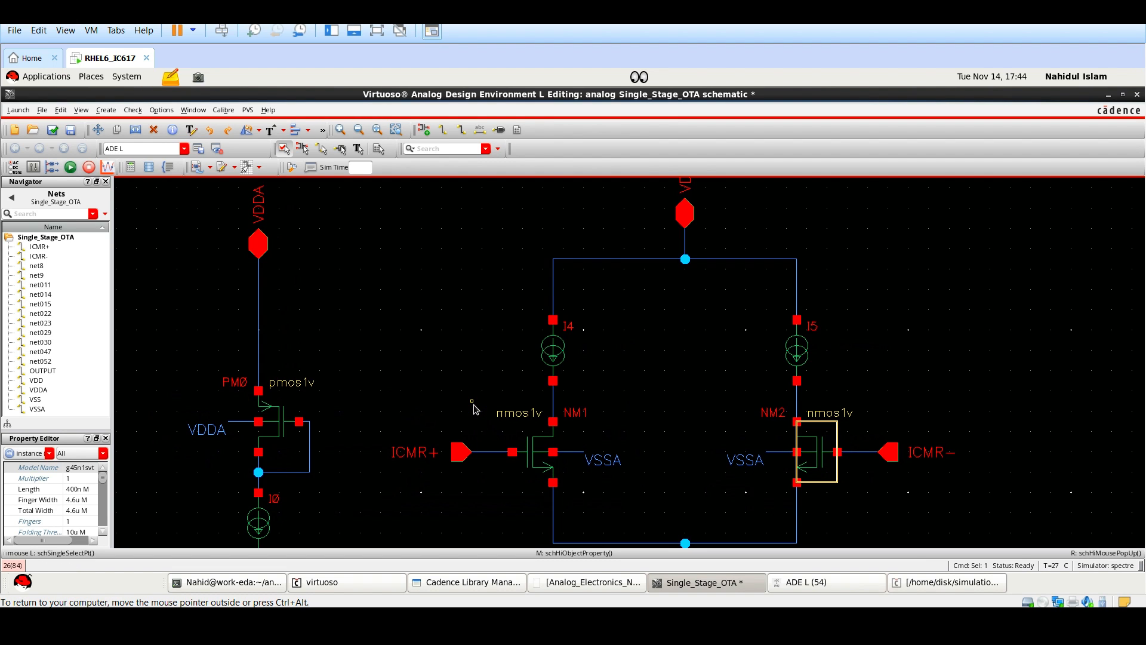
scroll(474, 406, "down", 3)
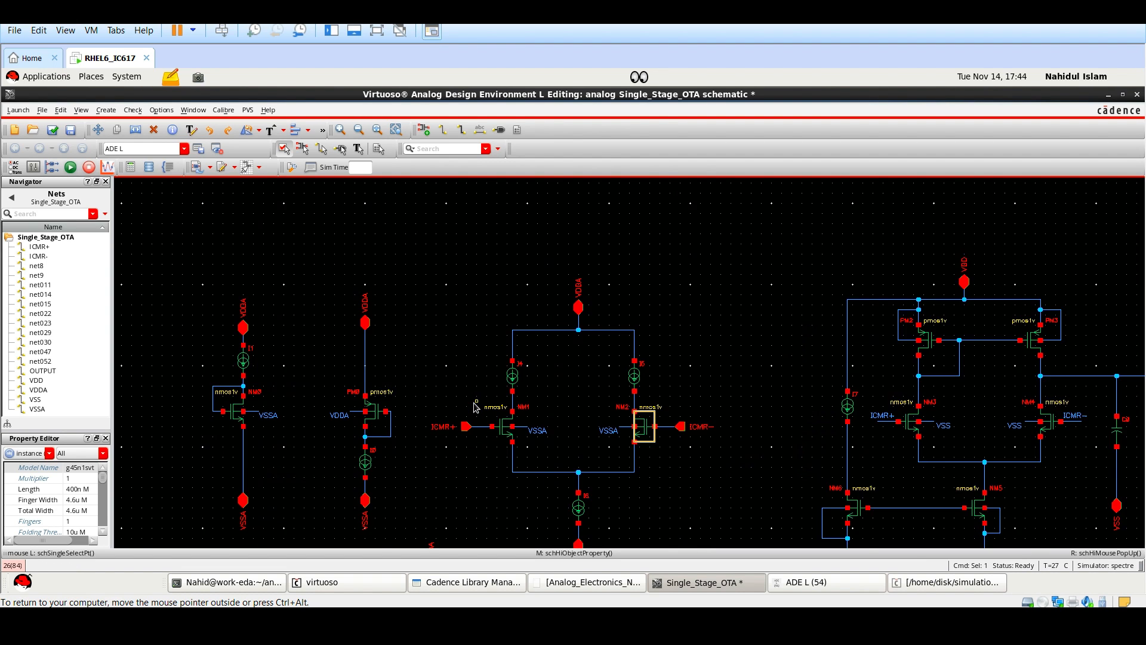
scroll(487, 420, "up", 5)
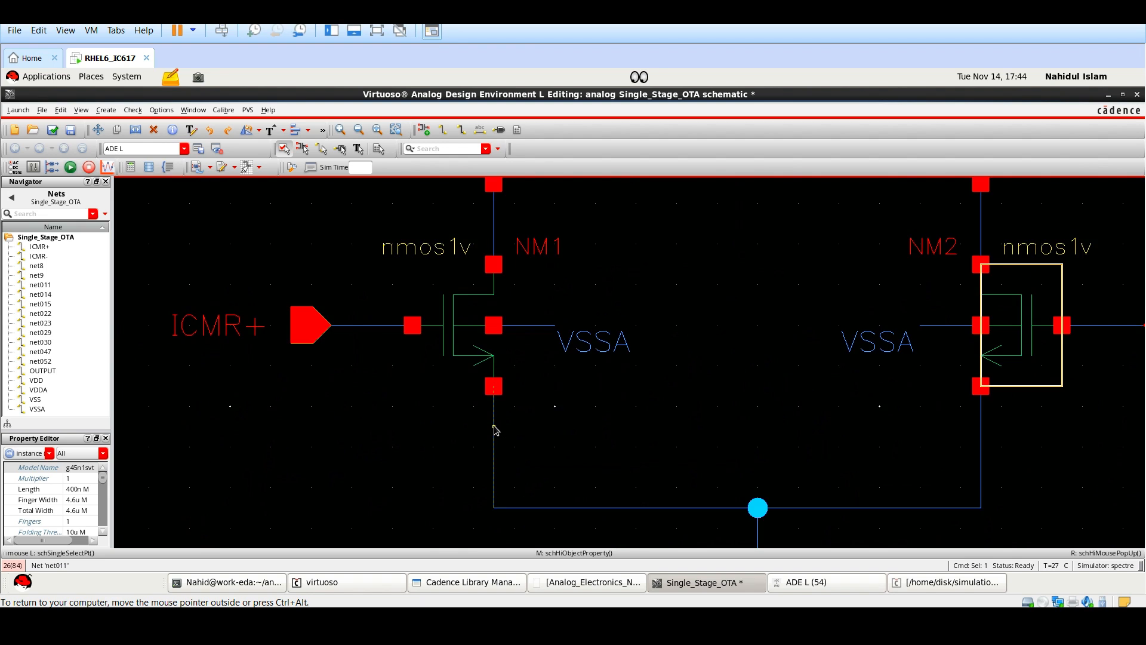
scroll(494, 429, "down", 2)
left_click(437, 440)
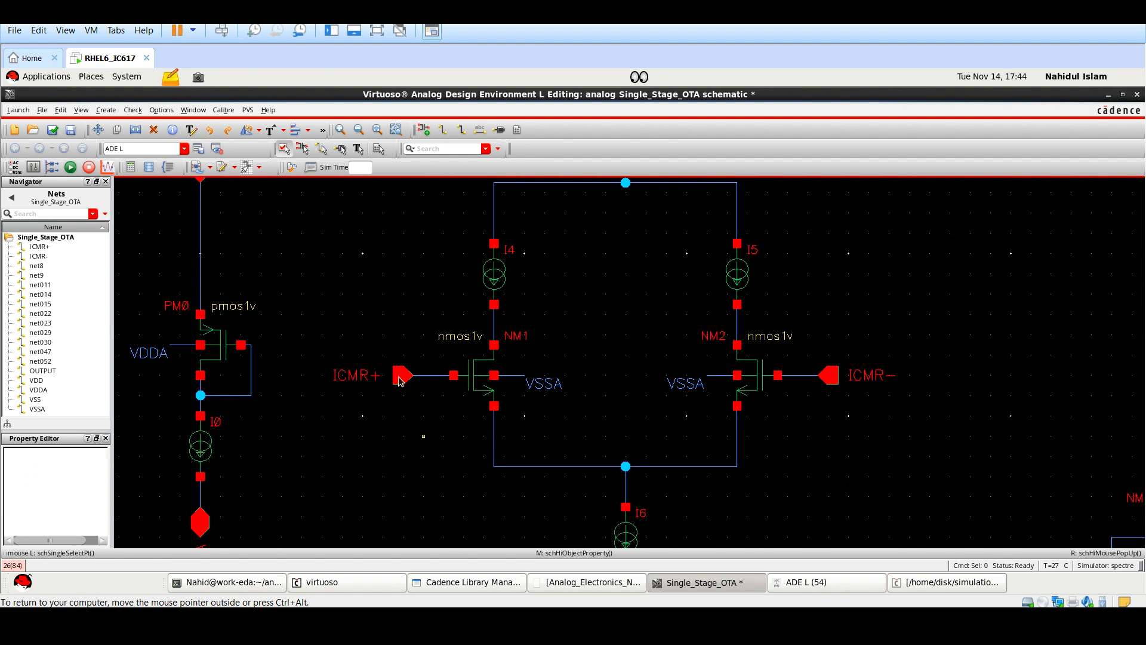
left_click(52, 130)
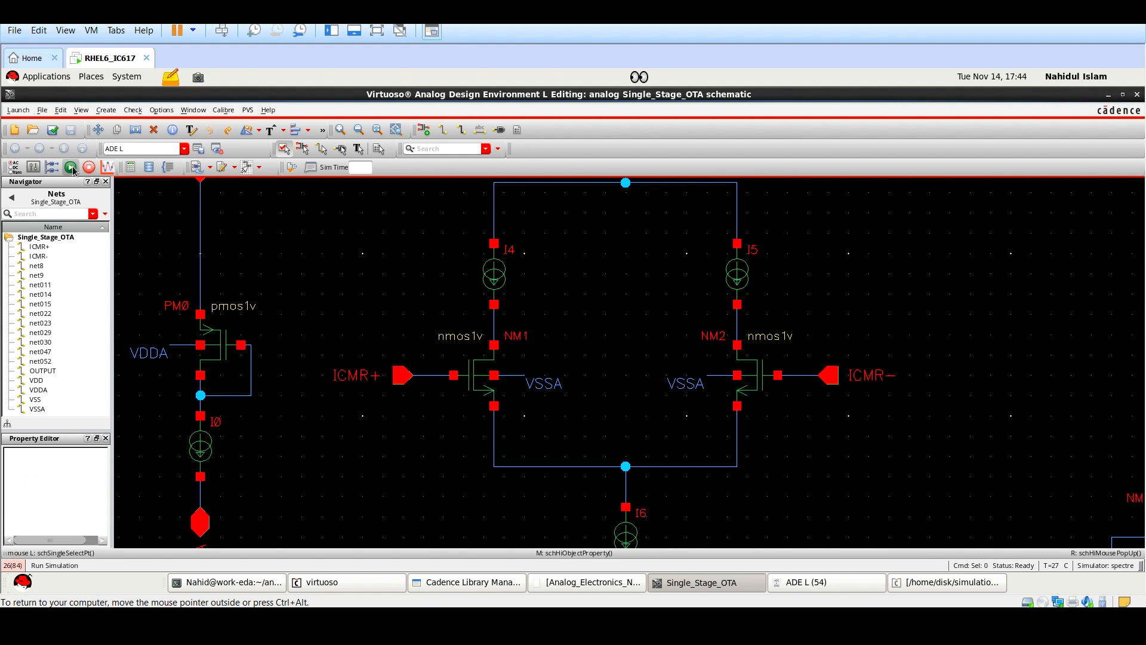
left_click(71, 168)
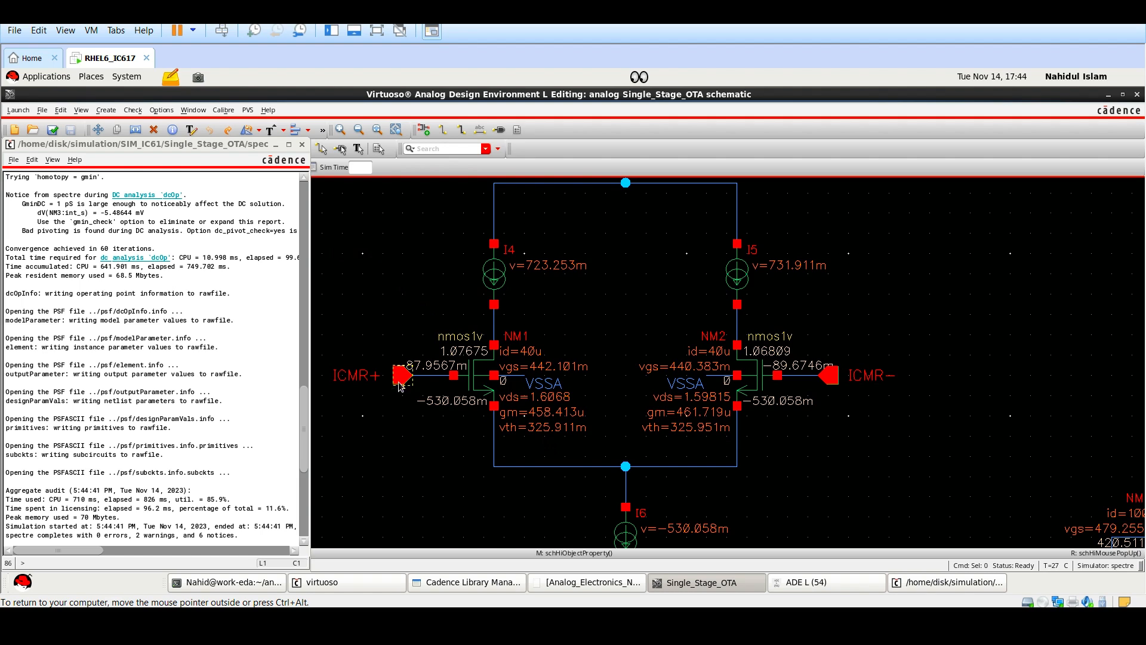
left_click(277, 146)
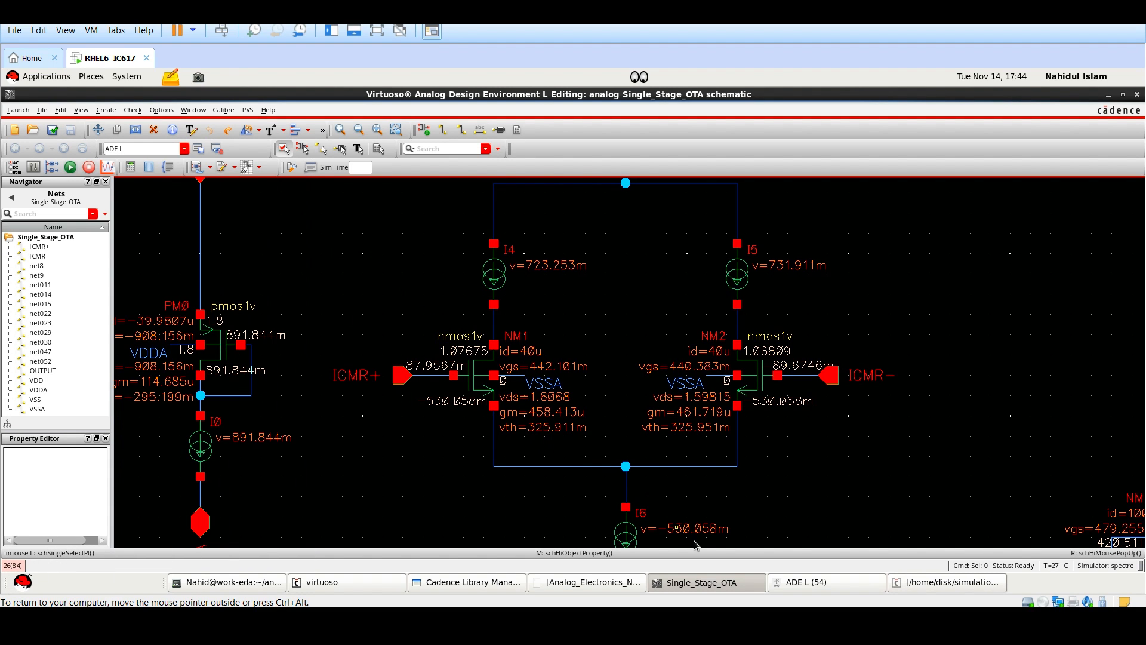
Step: Open the analog stimuli setup and change the function of the ICMR+ input to dc
left_click(815, 582)
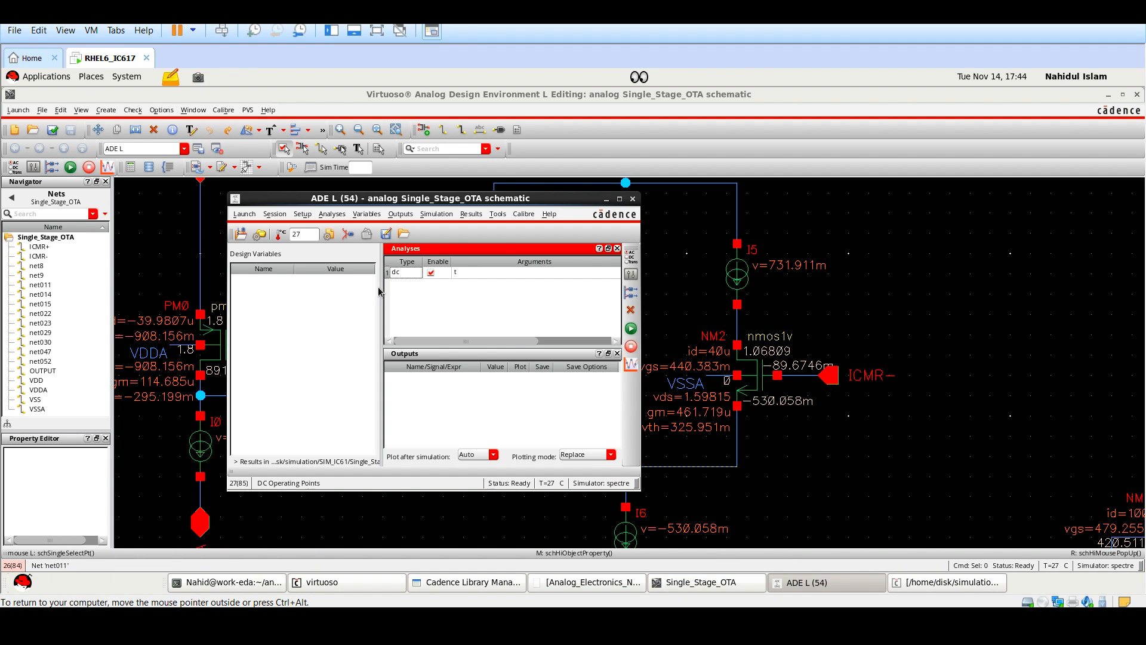
left_click(348, 234)
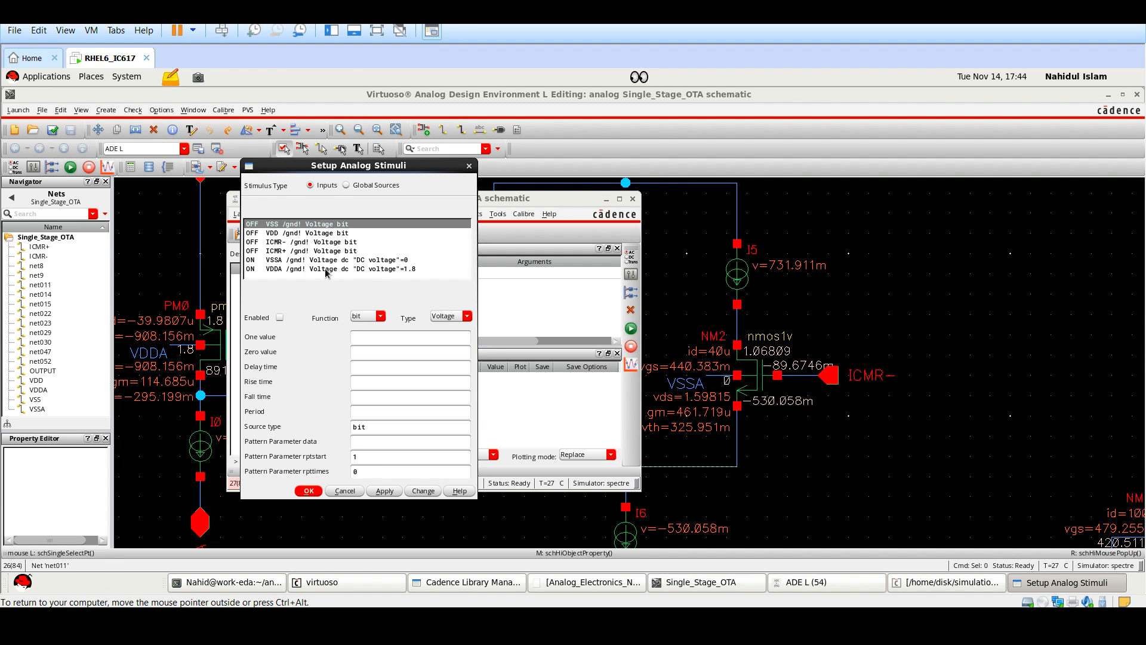
left_click(305, 242)
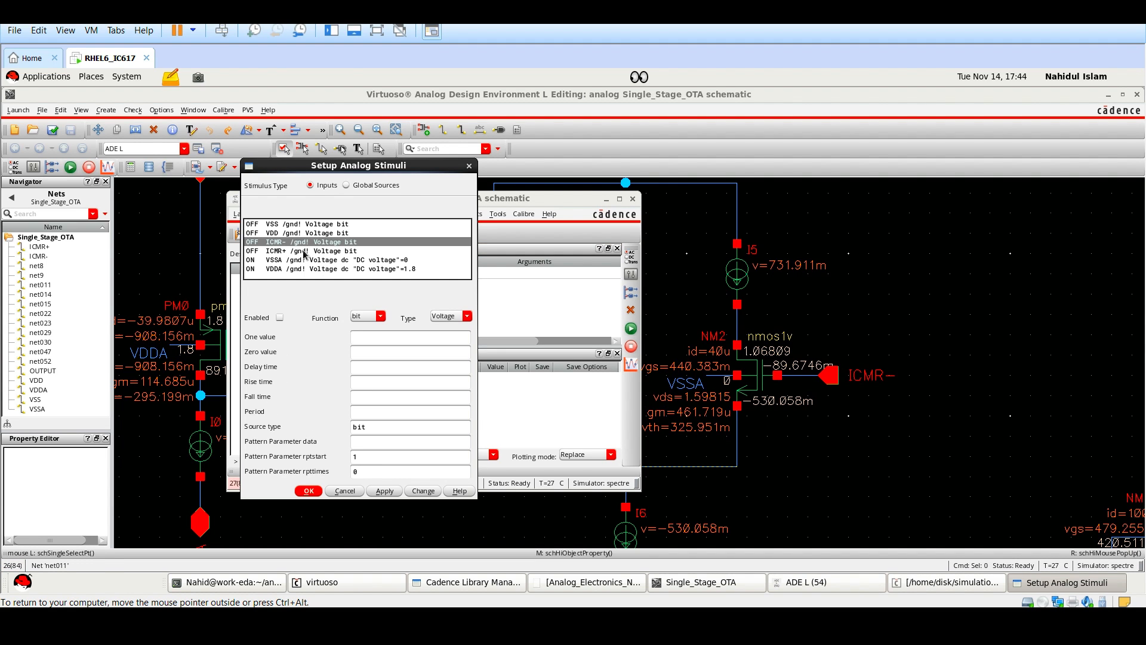
left_click(303, 251)
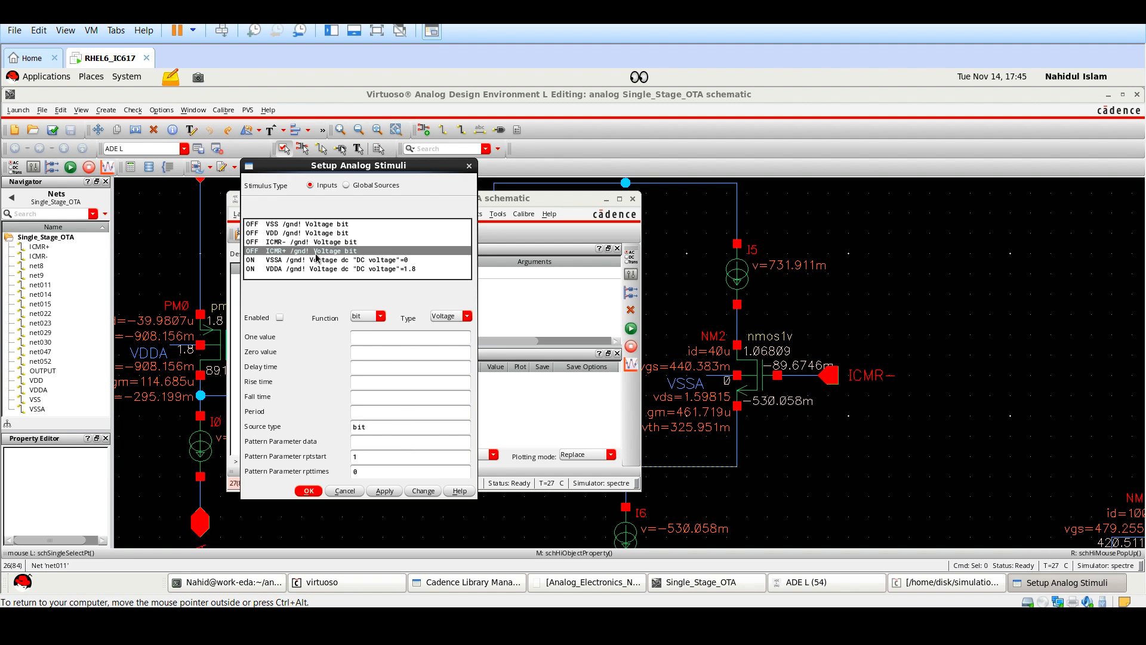
left_click(354, 318)
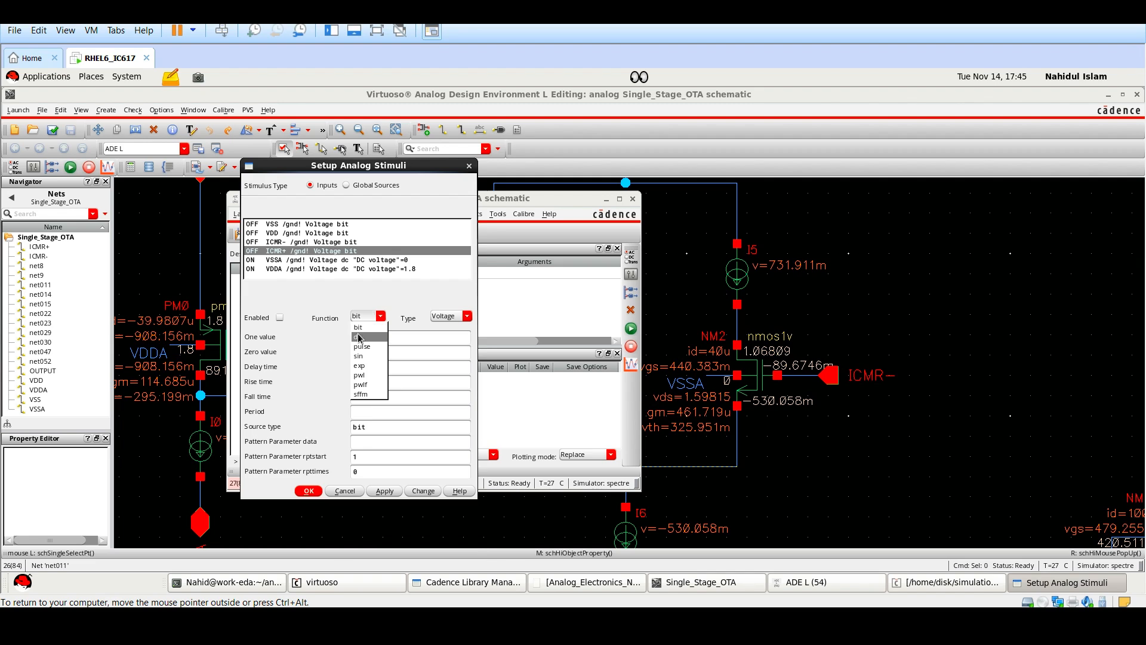
left_click(358, 336)
Step: Check the ICMR+ specification in the Excel workbook, set the ICMR+ DC voltage to 1.2, enable the stimulus and apply it
left_click_drag(369, 338, 353, 335)
type("1")
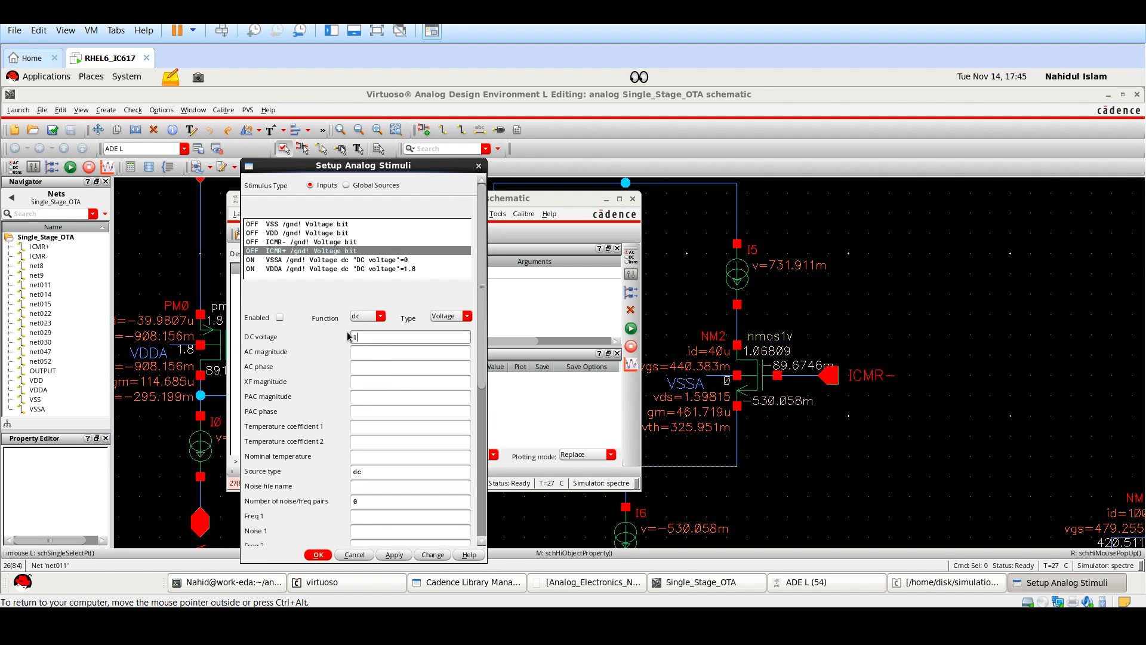
type(".6")
left_click(561, 625)
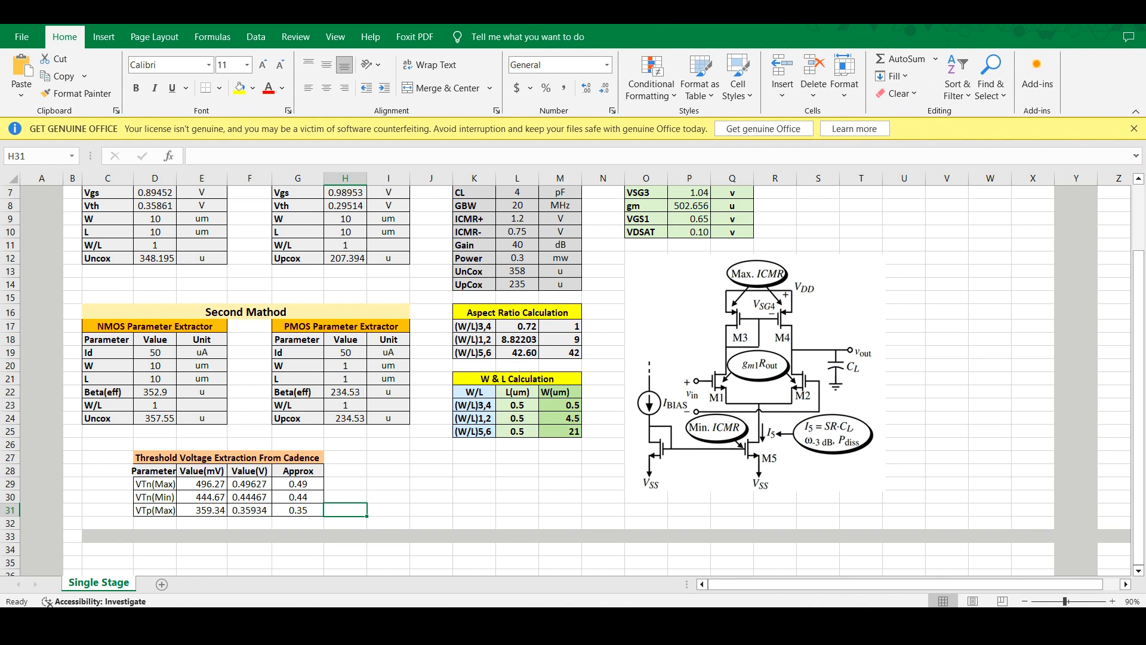
left_click(561, 624)
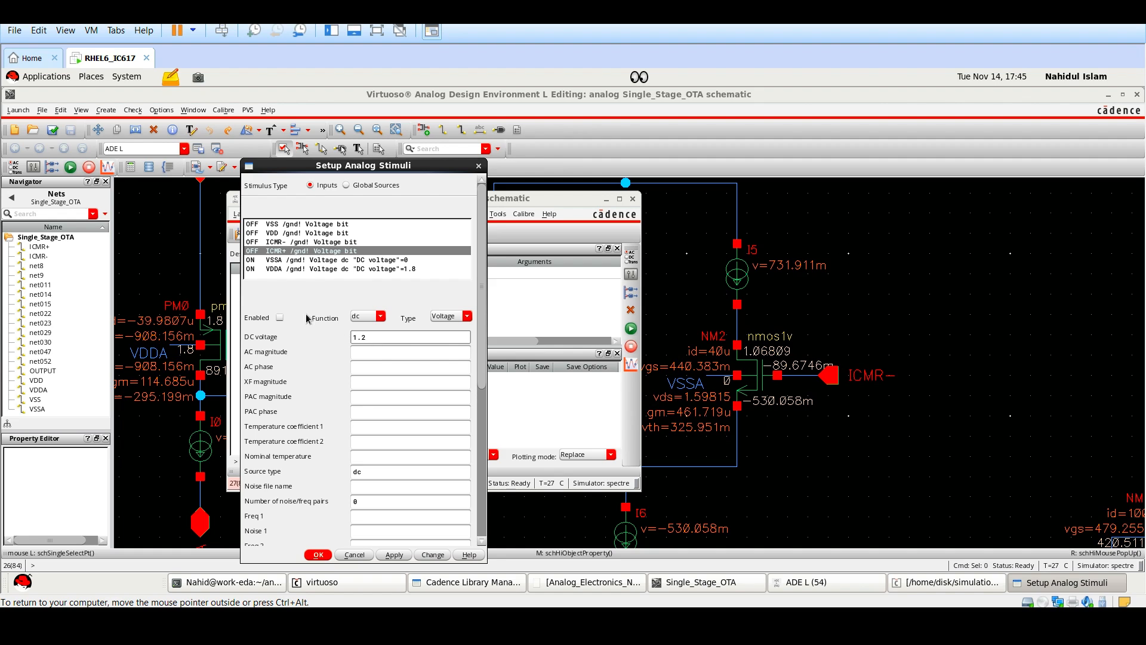
left_click(280, 317)
left_click(399, 555)
Step: Enable the ICMR- input as a dc stimulus with a DC voltage of 1.2 and accept the stimuli setup
left_click(281, 243)
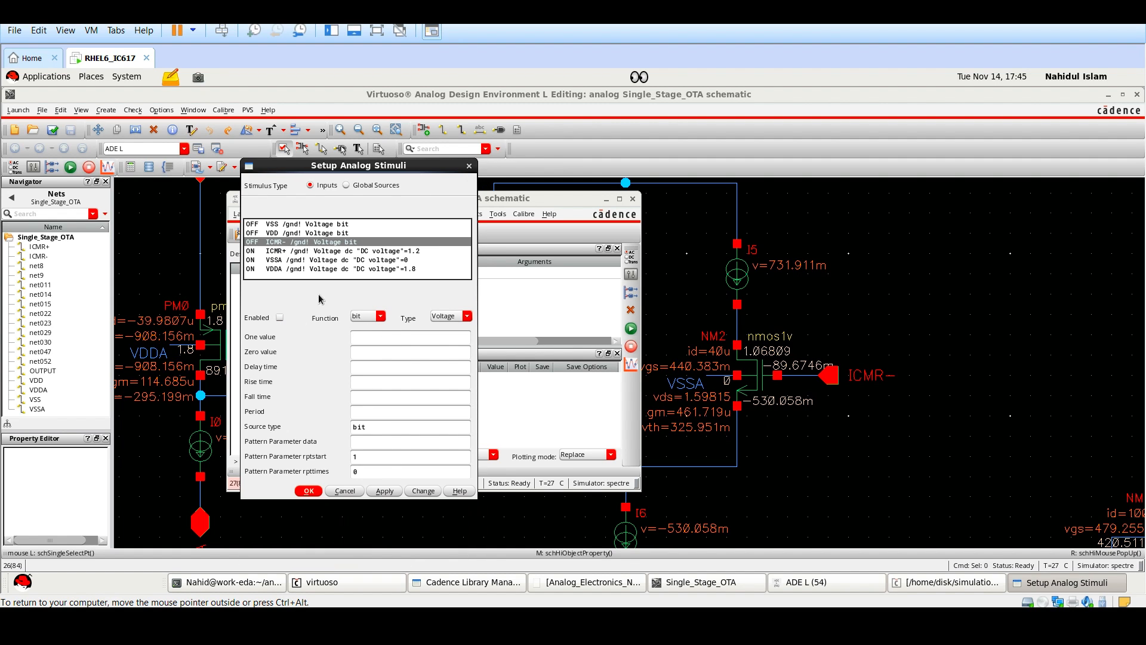
left_click(381, 317)
left_click(368, 338)
left_click(279, 317)
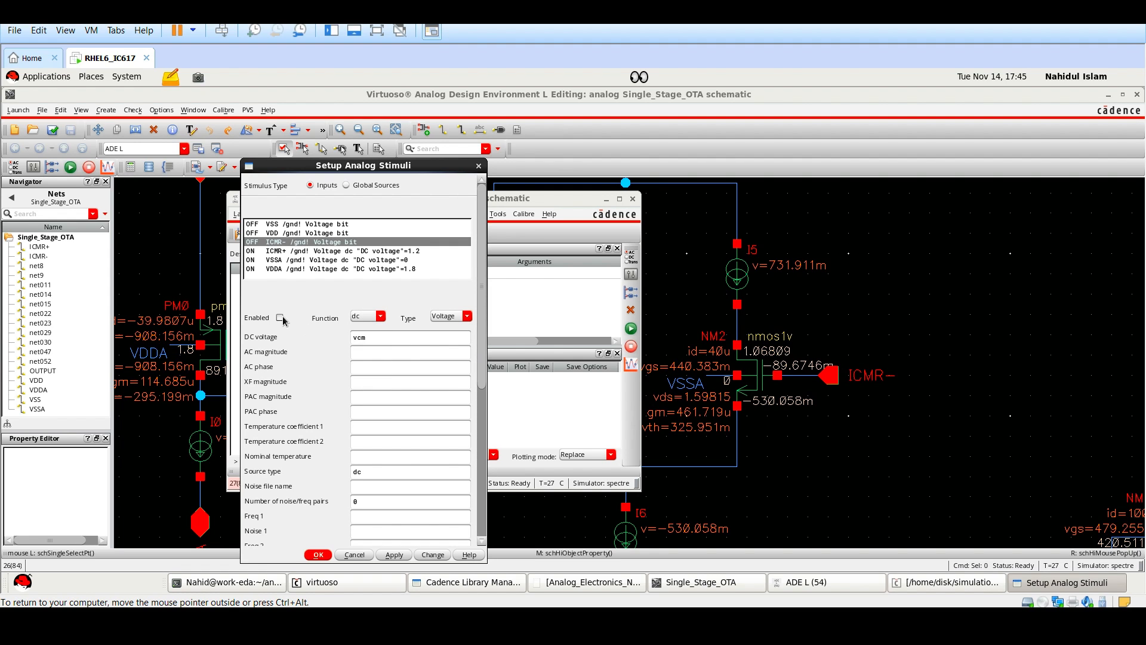
double_click(357, 337)
type("1.2")
left_click(391, 555)
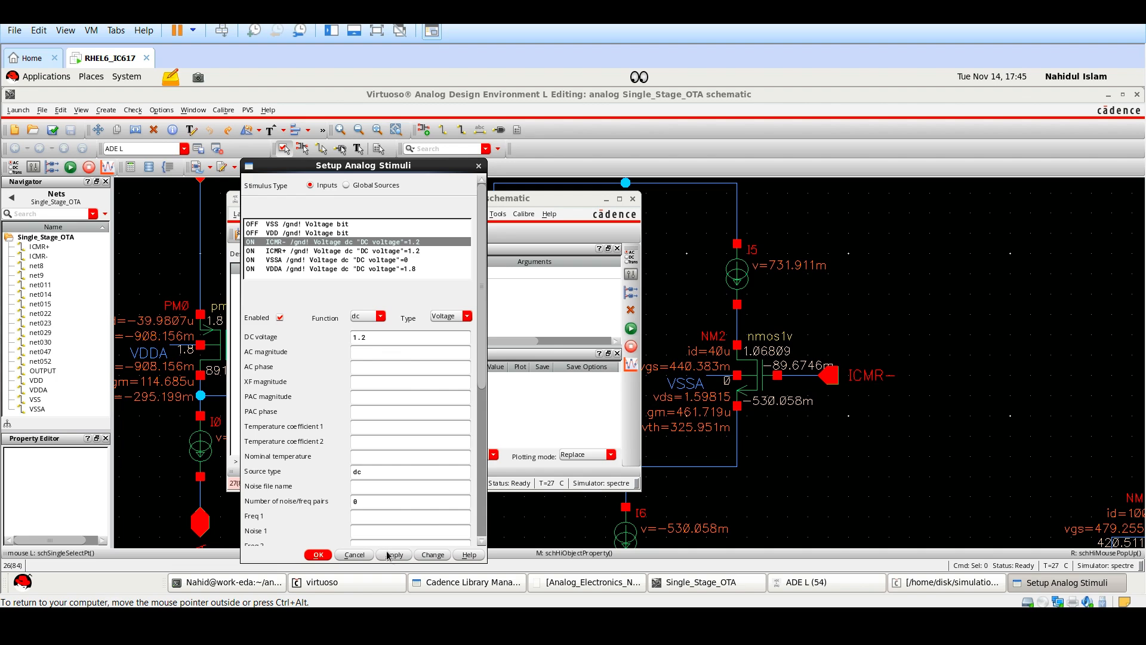
left_click(318, 554)
Step: Rerun the DC simulation and examine the threshold voltages of NM1 and NM2 in the schematic
left_click(631, 328)
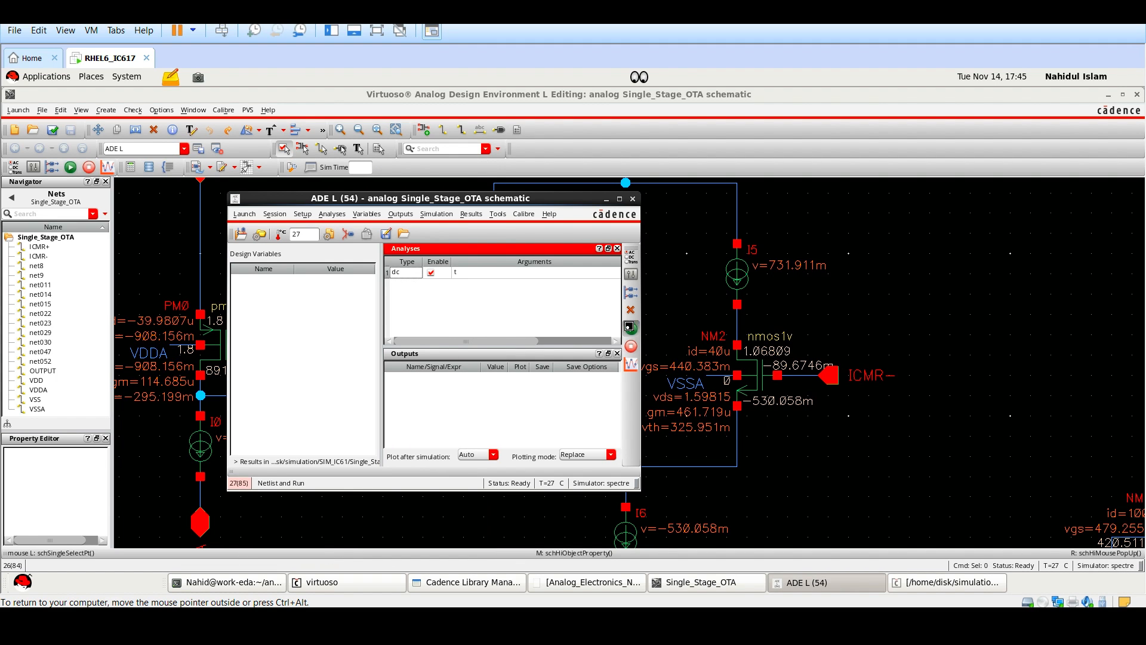
left_click_drag(528, 199, 966, 208)
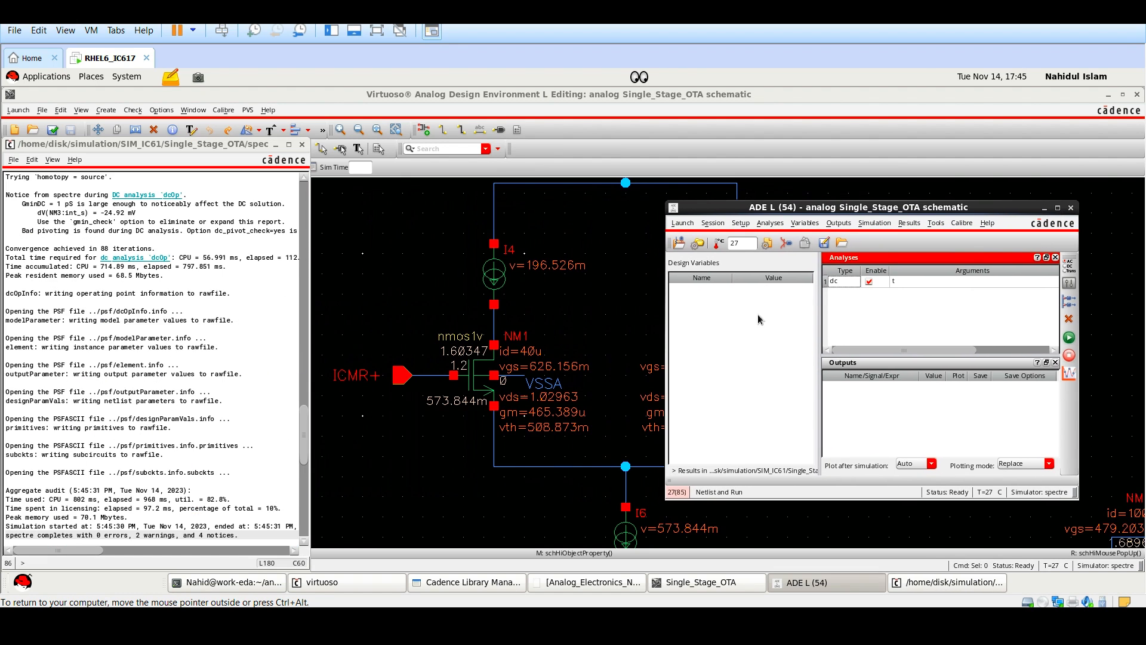
left_click(534, 440)
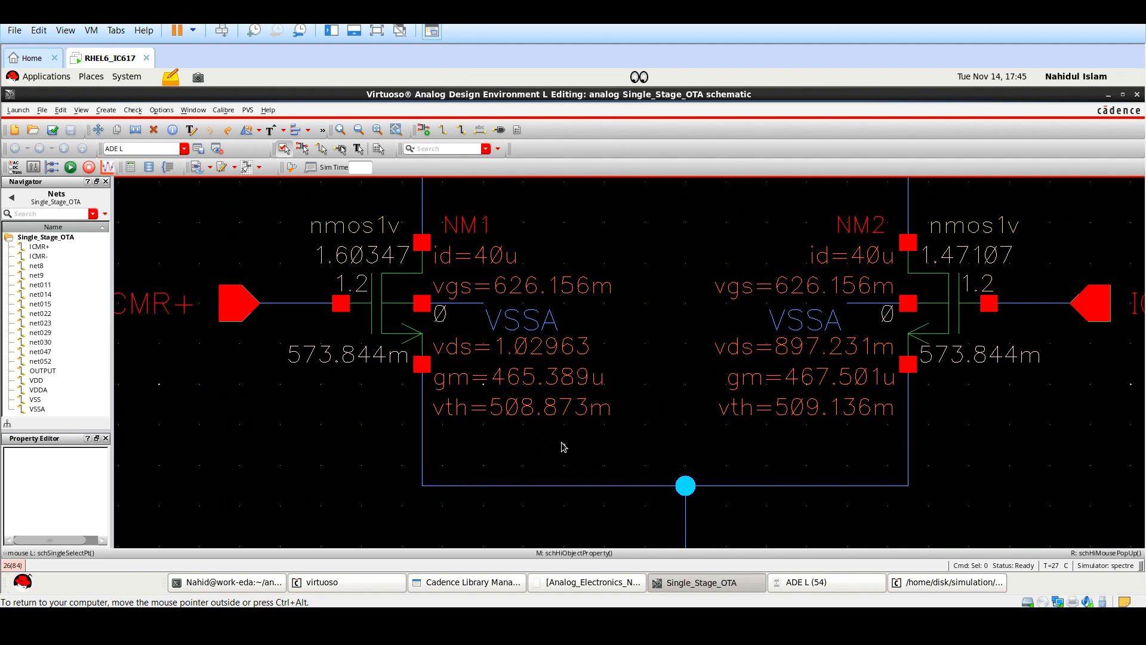
scroll(562, 447, "up", 2)
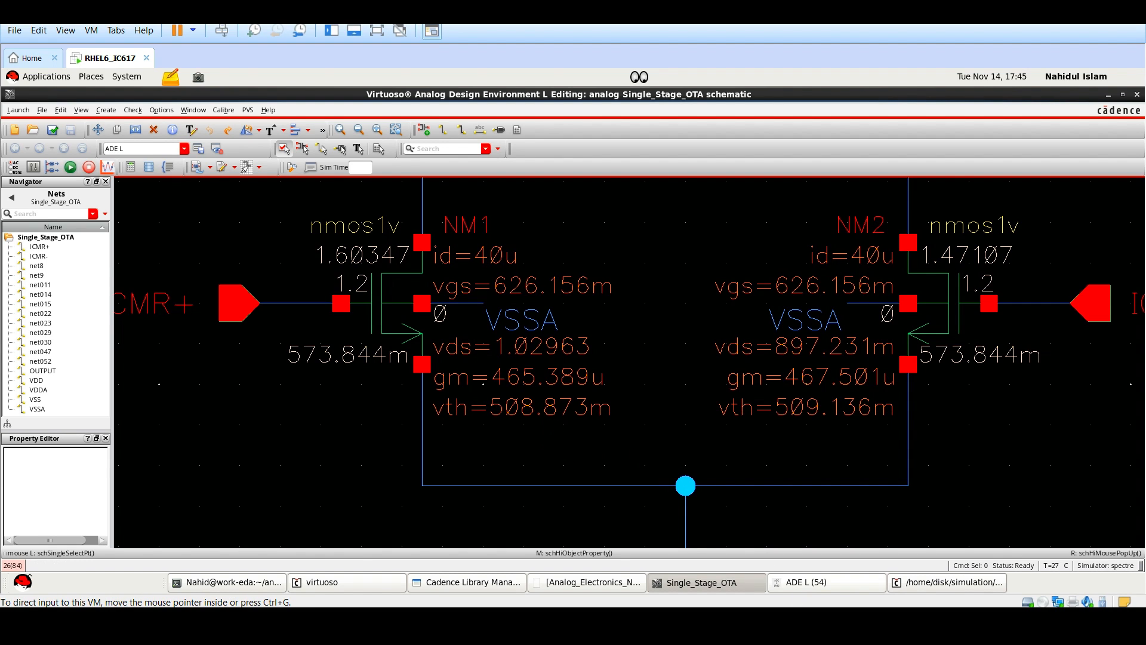
Step: Enter NM1's simulated threshold voltage, 508.87 mV, as the VTn(Max) millivolt value in the Excel Threshold Voltage Extraction table
left_click(675, 625)
scroll(131, 422, "down", 1)
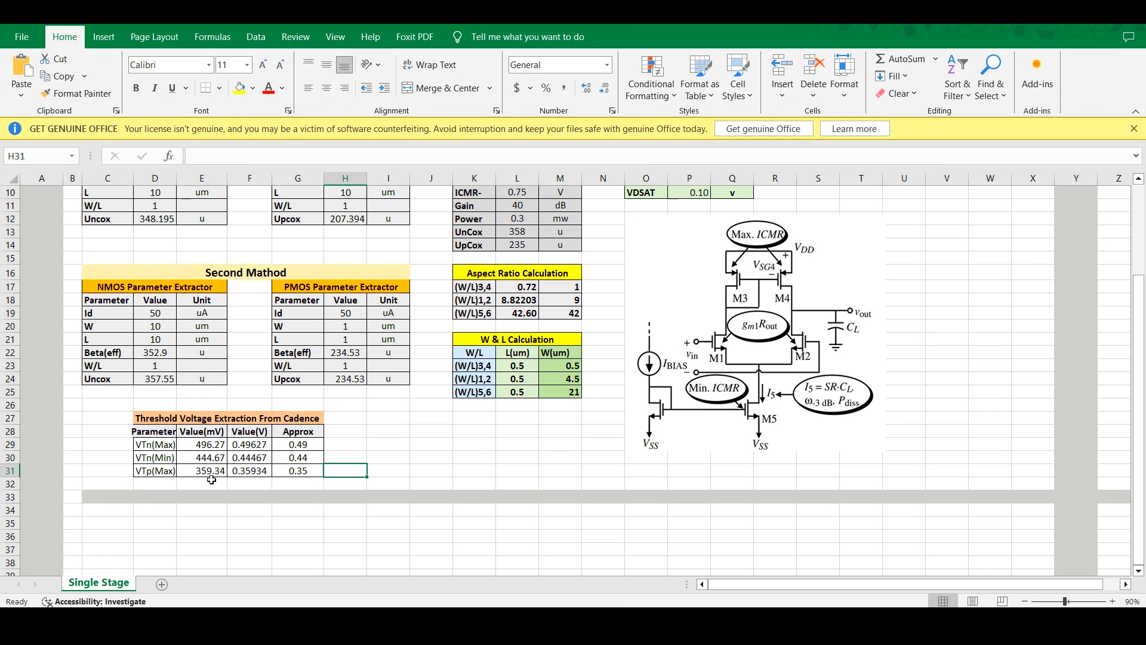
left_click(204, 446)
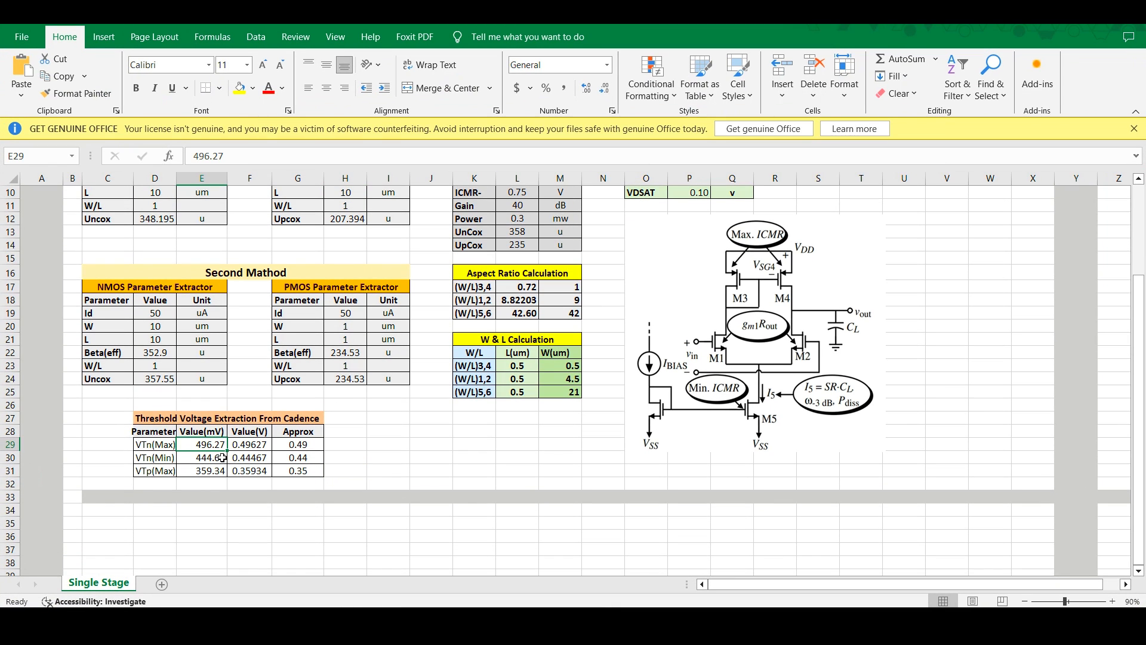
type("5")
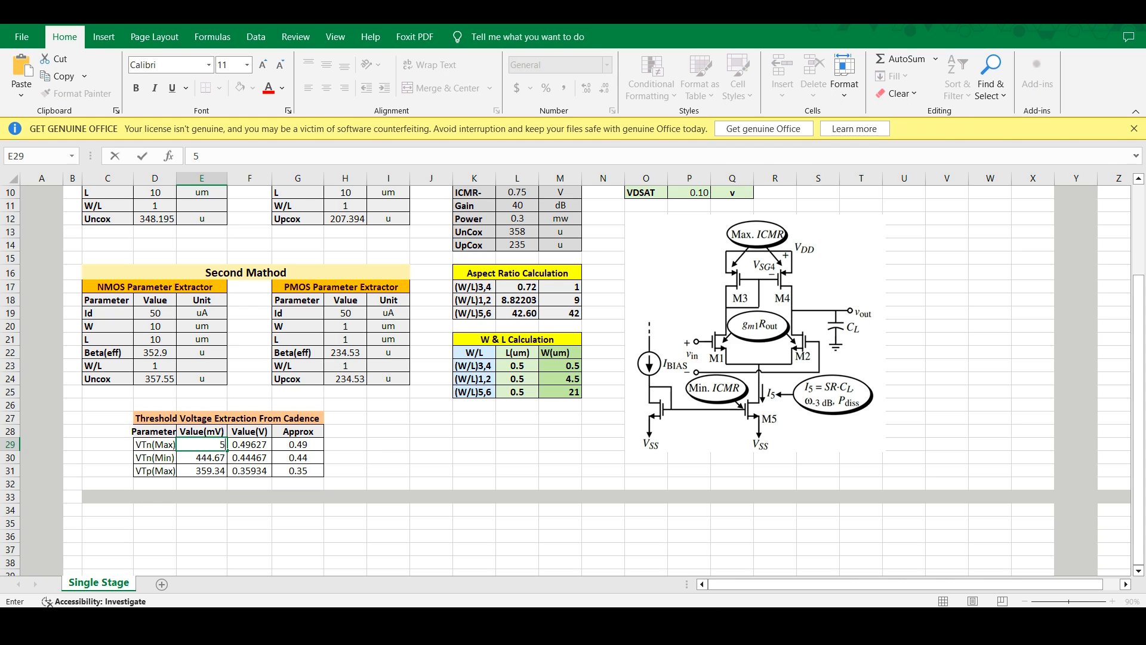
left_click(674, 625)
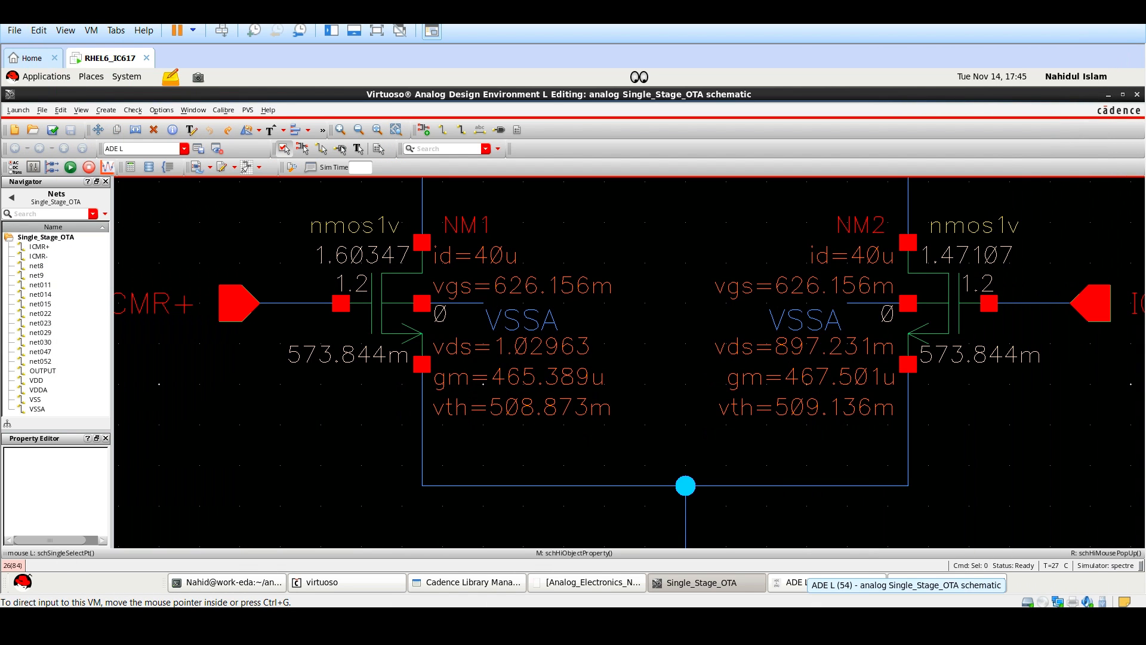
left_click(674, 626)
type("0")
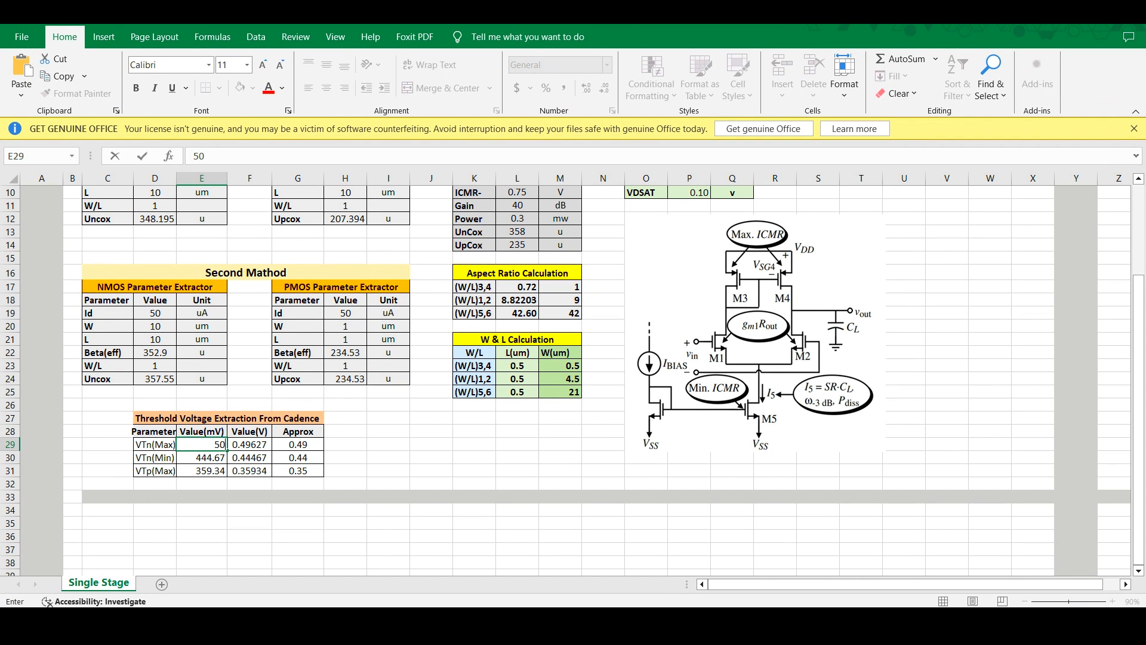
type("8")
left_click(674, 625)
left_click(704, 625)
type(".87")
left_click(417, 456)
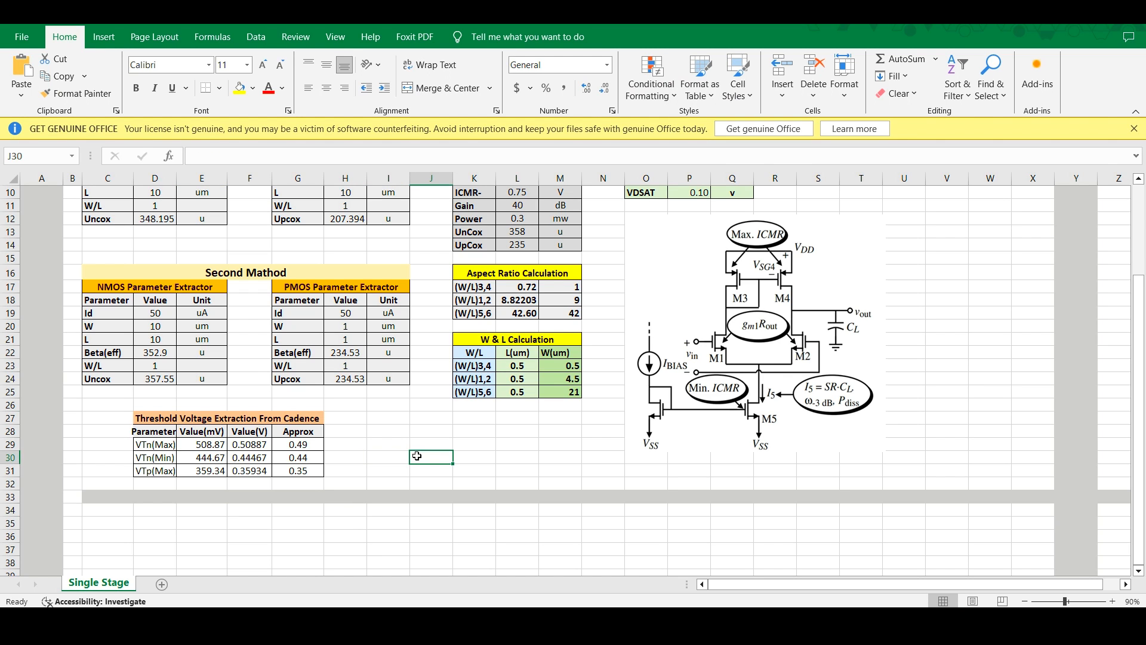
Step: Set the approximate VTn(Max) value in the Threshold Voltage Extraction table to 0.50
left_click(314, 445)
type("0")
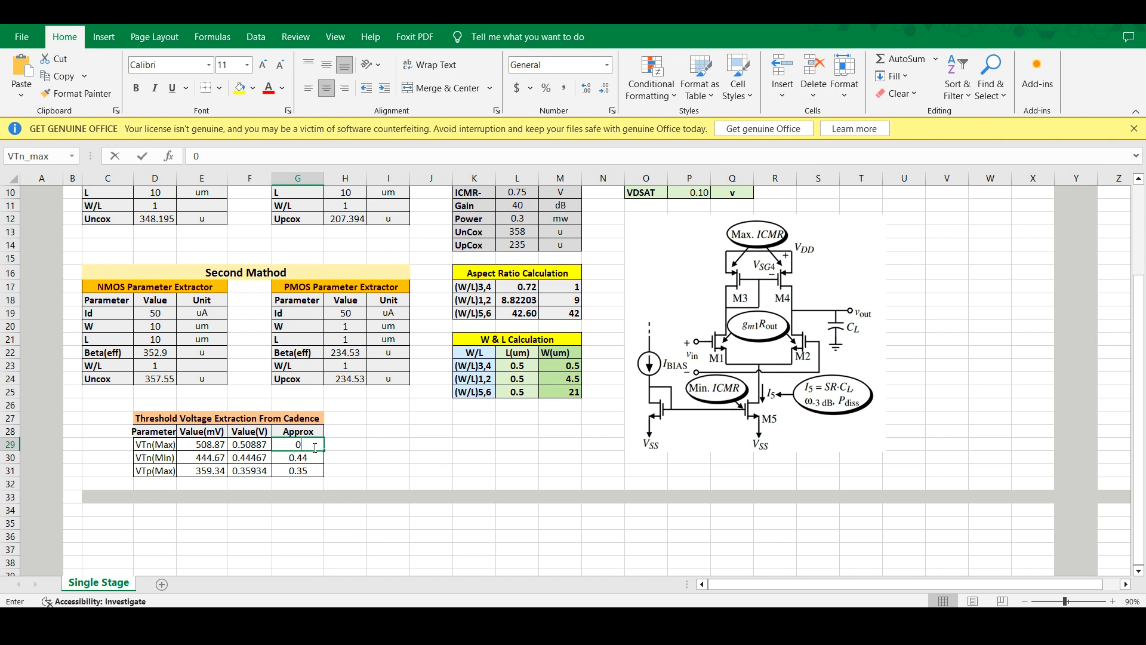
type(".50")
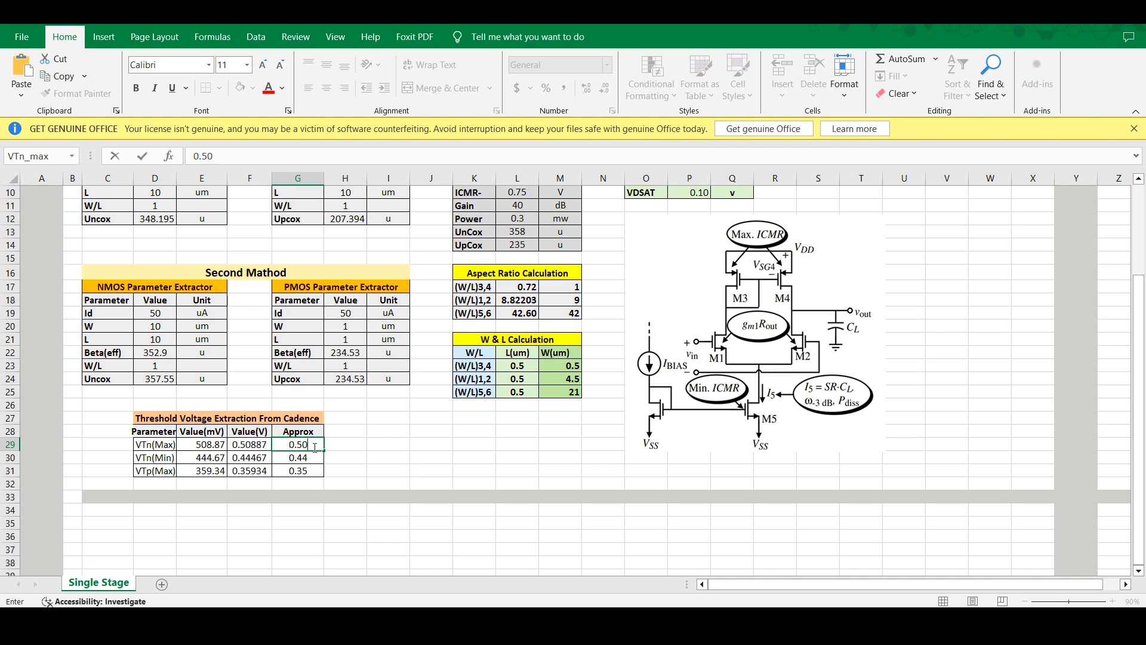
left_click(465, 460)
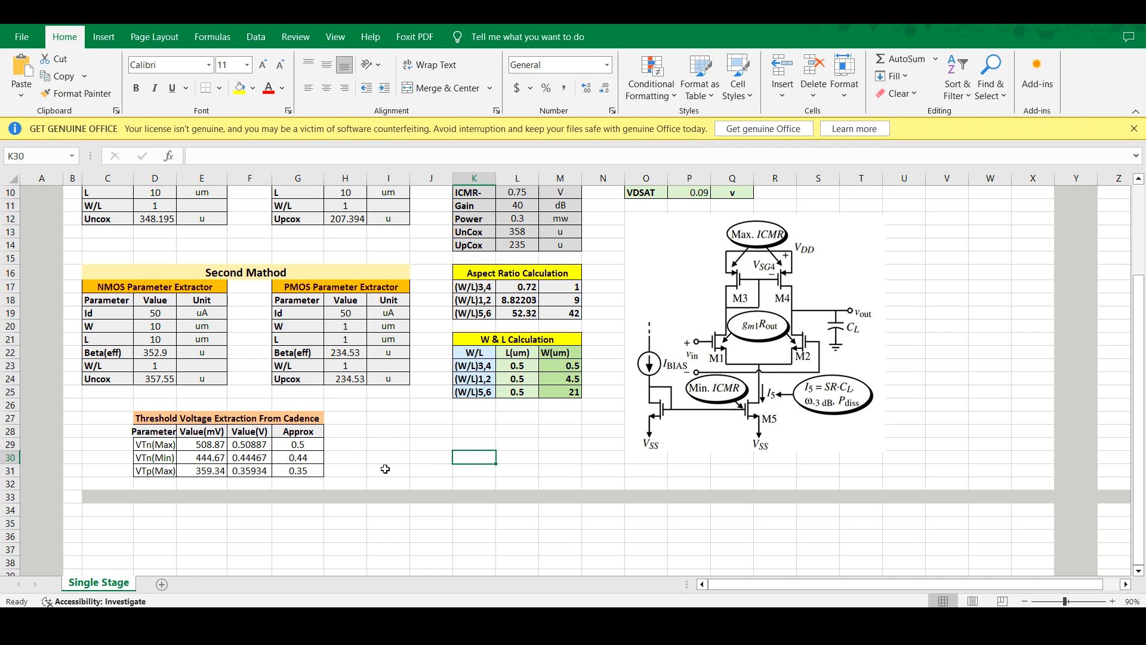
scroll(385, 469, "up", 1)
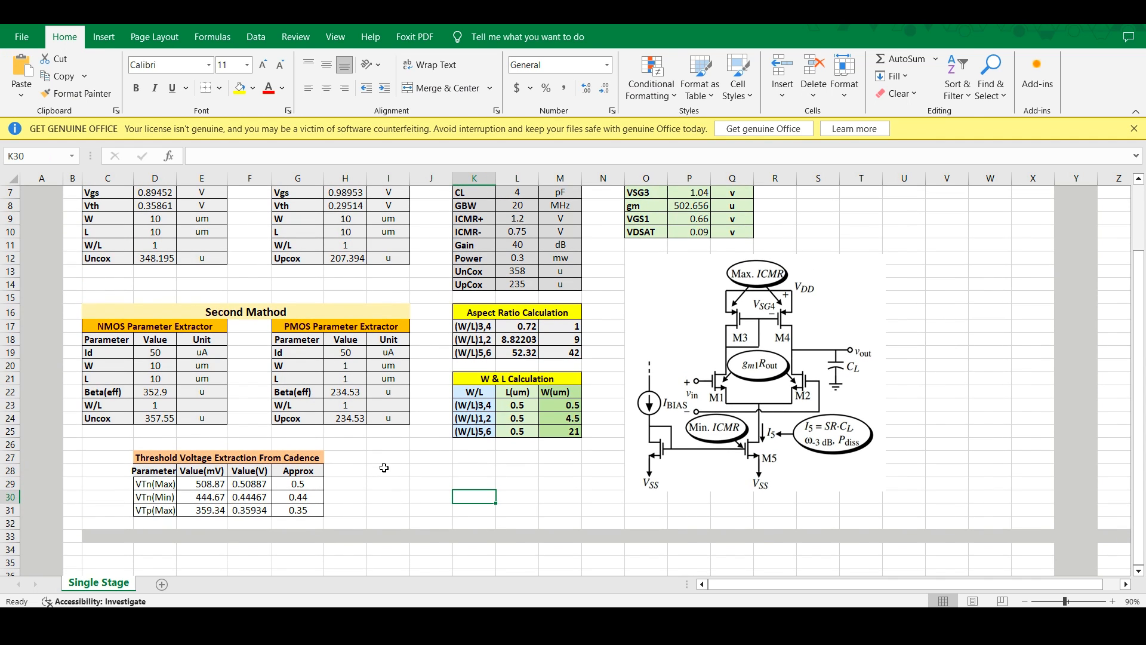
scroll(384, 467, "up", 1)
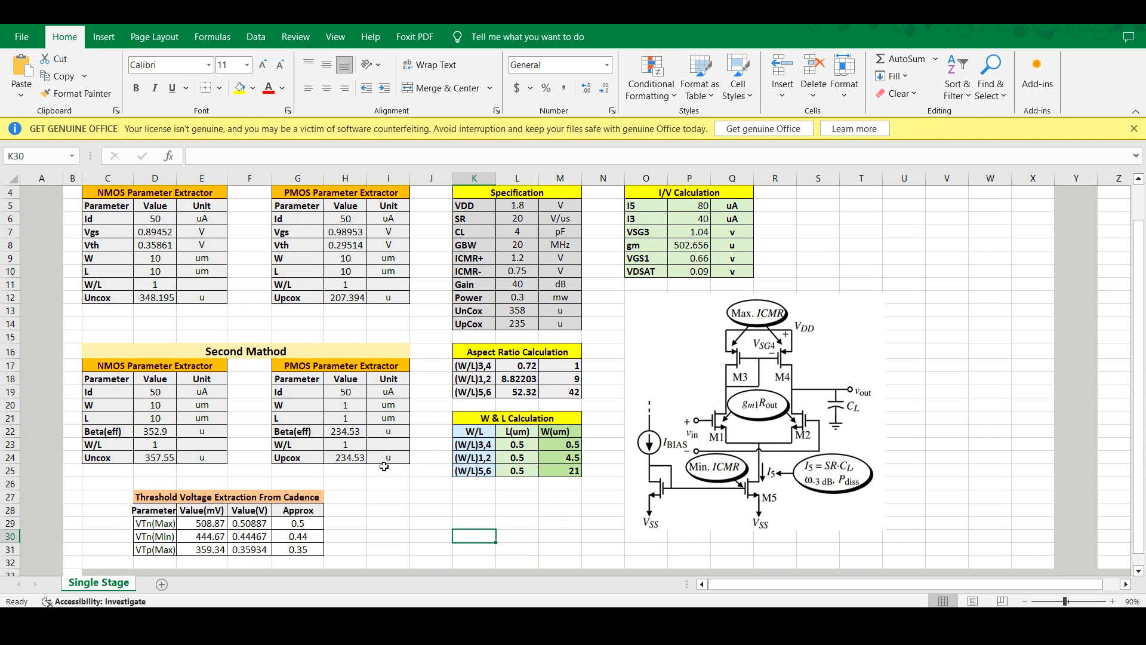
scroll(383, 466, "down", 2)
left_click(383, 468)
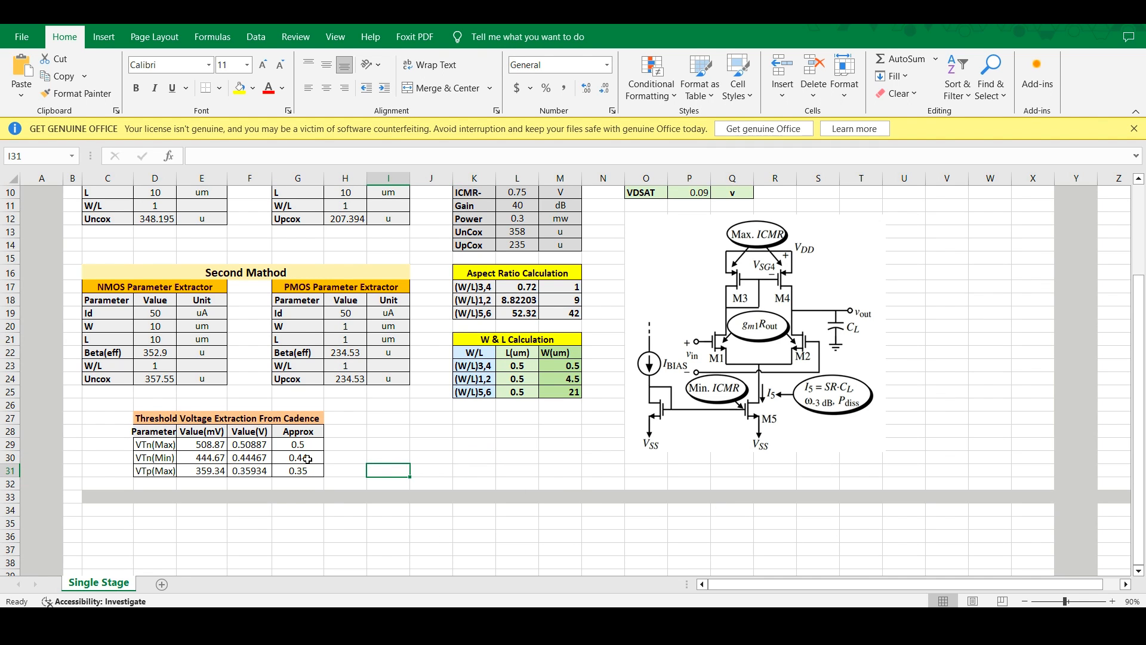
left_click(394, 457)
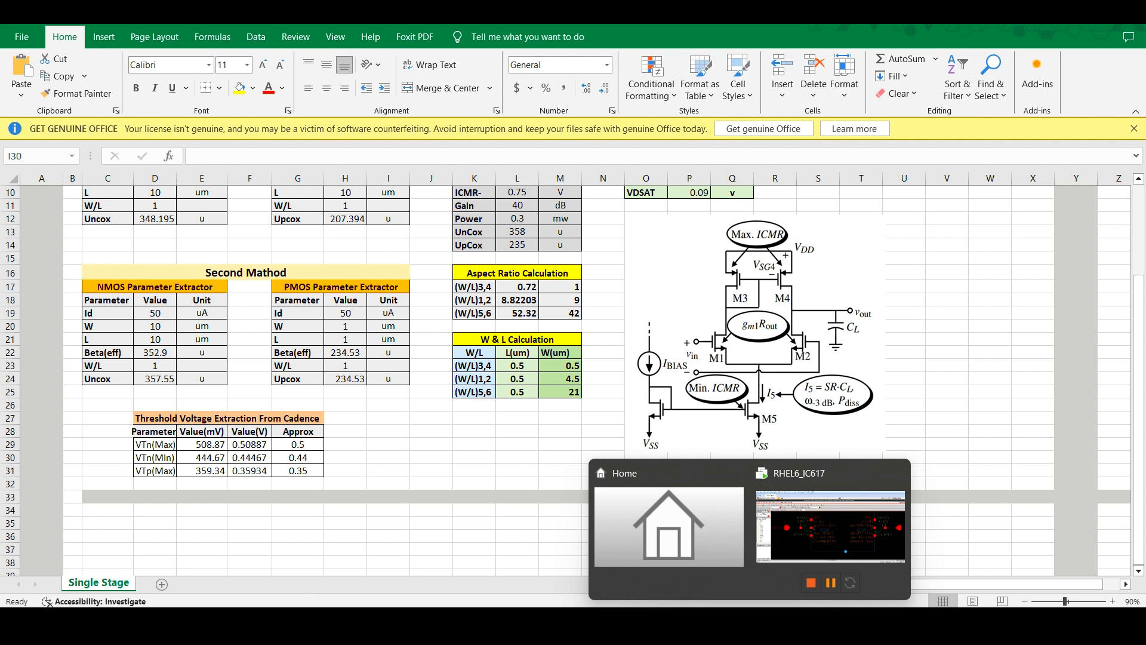
Step: Switch to the Virtuoso virtual machine and open the analog stimuli setup of Single_Stage_OTA with the ICMR- input selected
left_click(829, 537)
scroll(452, 393, "down", 2)
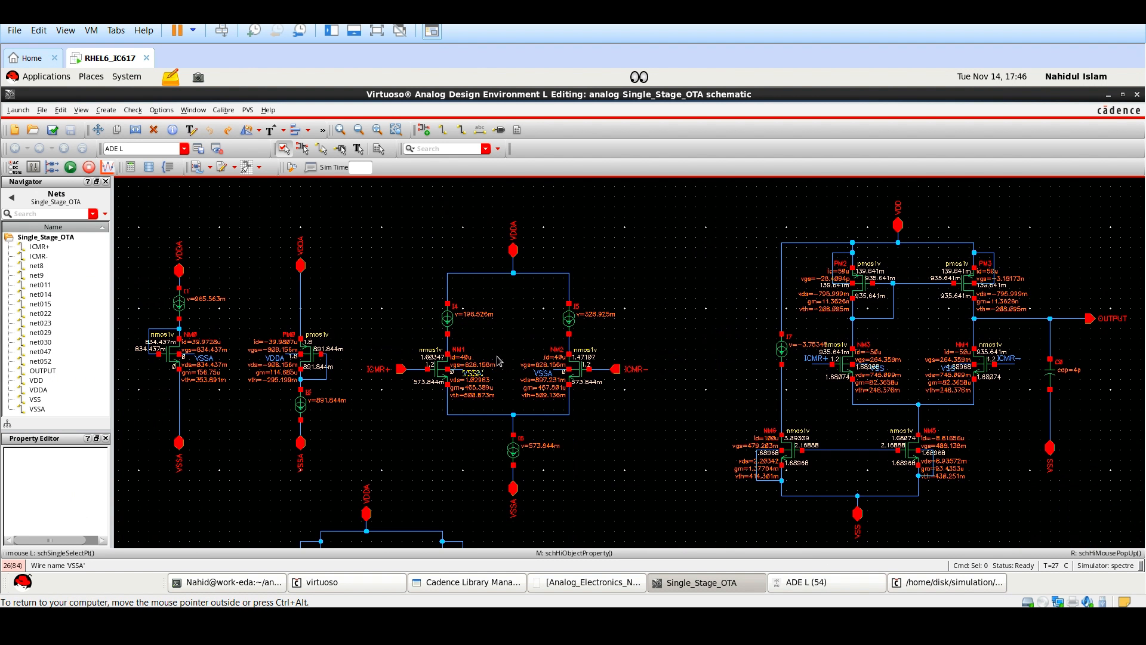
scroll(476, 363, "up", 2)
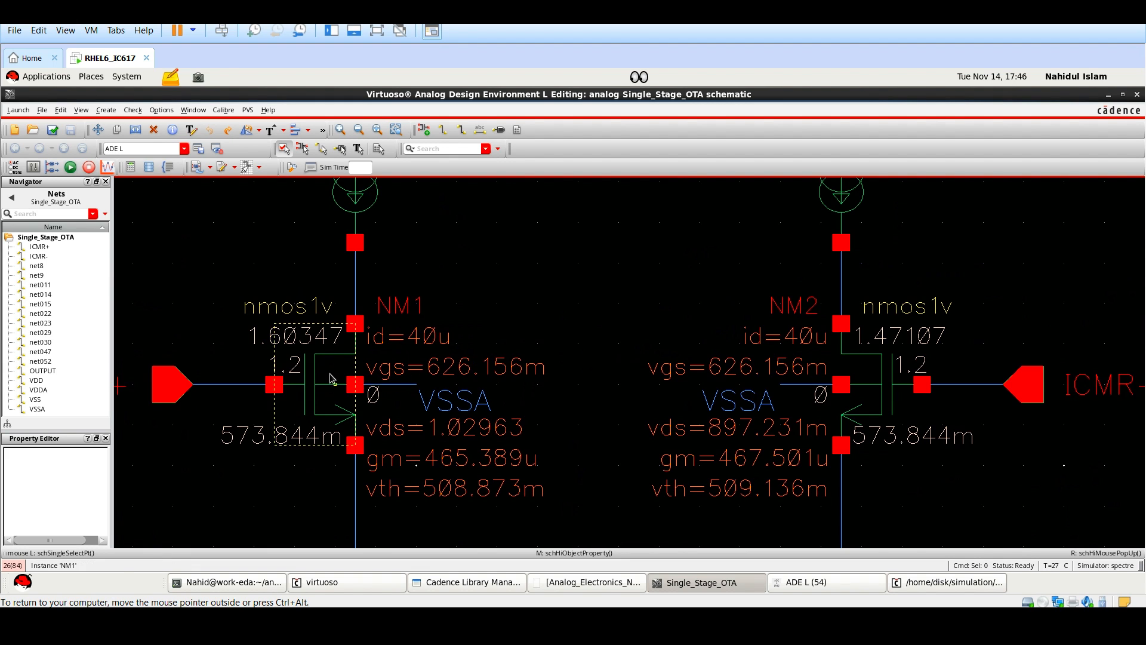
scroll(332, 379, "down", 1)
left_click(805, 582)
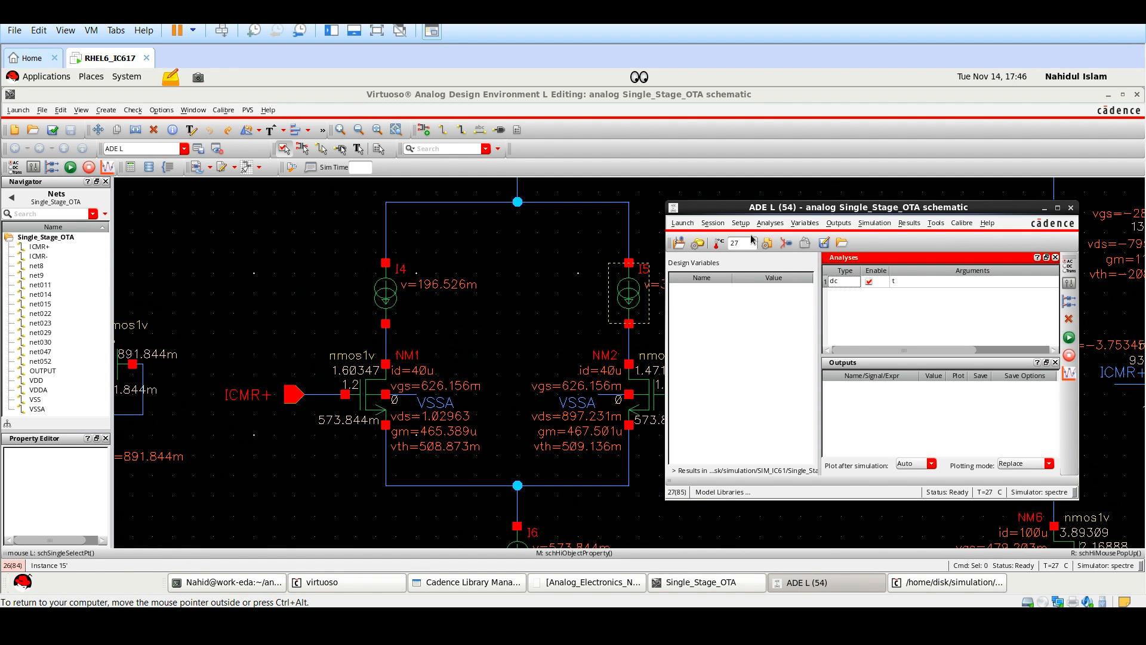
left_click_drag(737, 209, 557, 210)
left_click(605, 244)
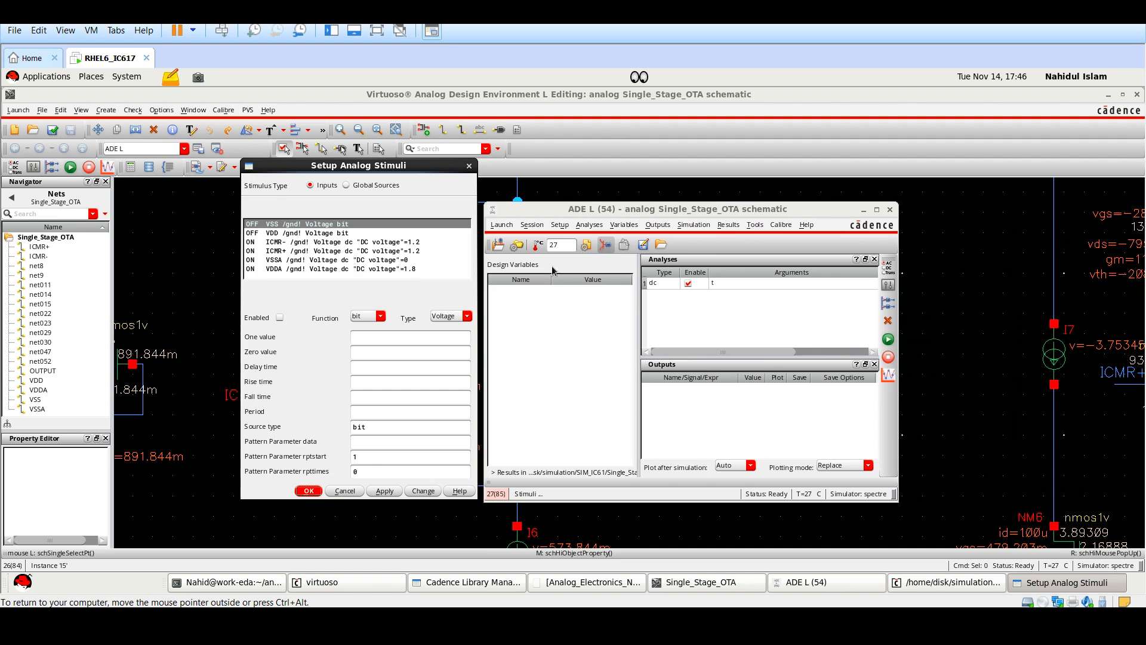
left_click(314, 242)
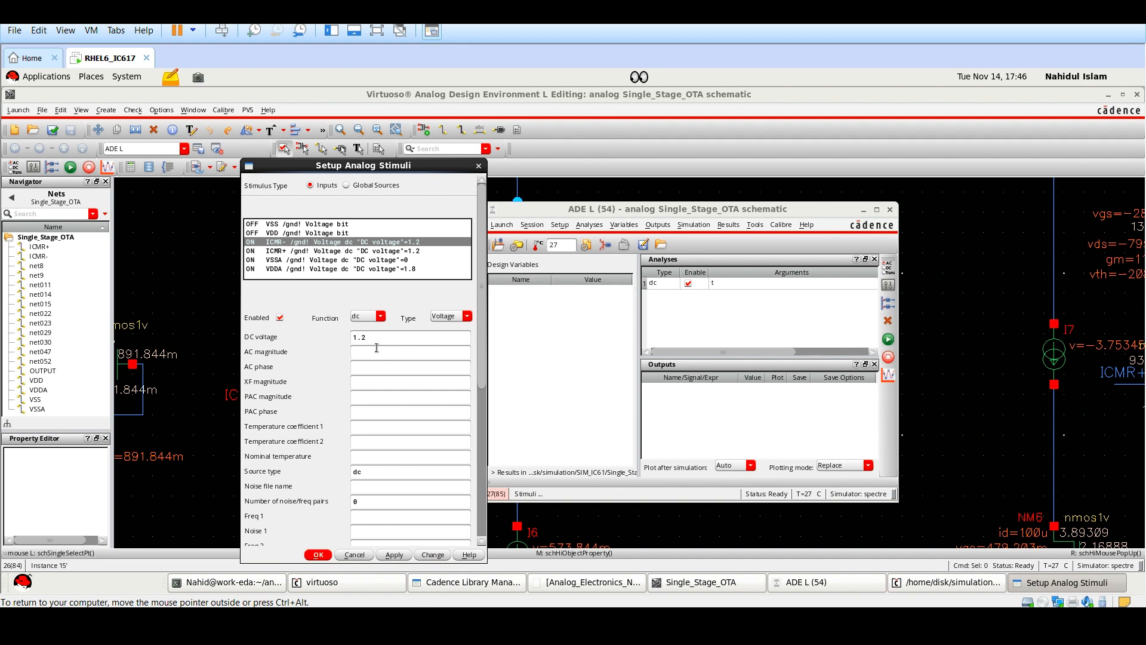
Step: Check the ICMR- specification in the Excel sheet and apply a DC voltage of 0.75 to the ICMR- input stimulus in Virtuoso
left_click(823, 625)
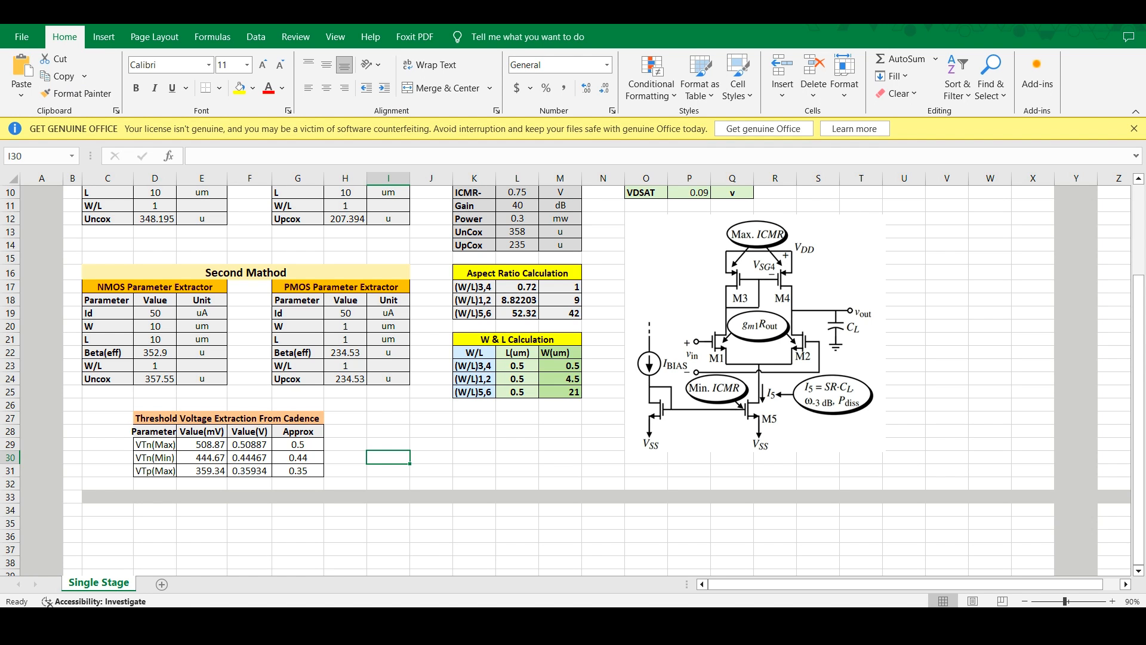
scroll(531, 380, "up", 2)
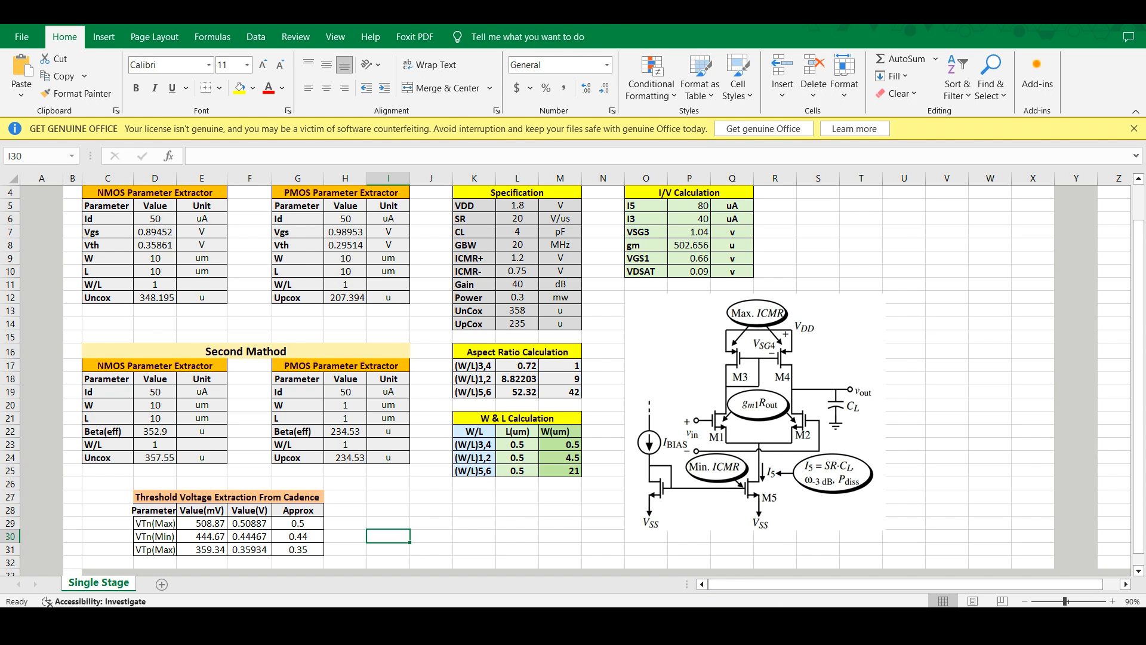
key("alt+Tab")
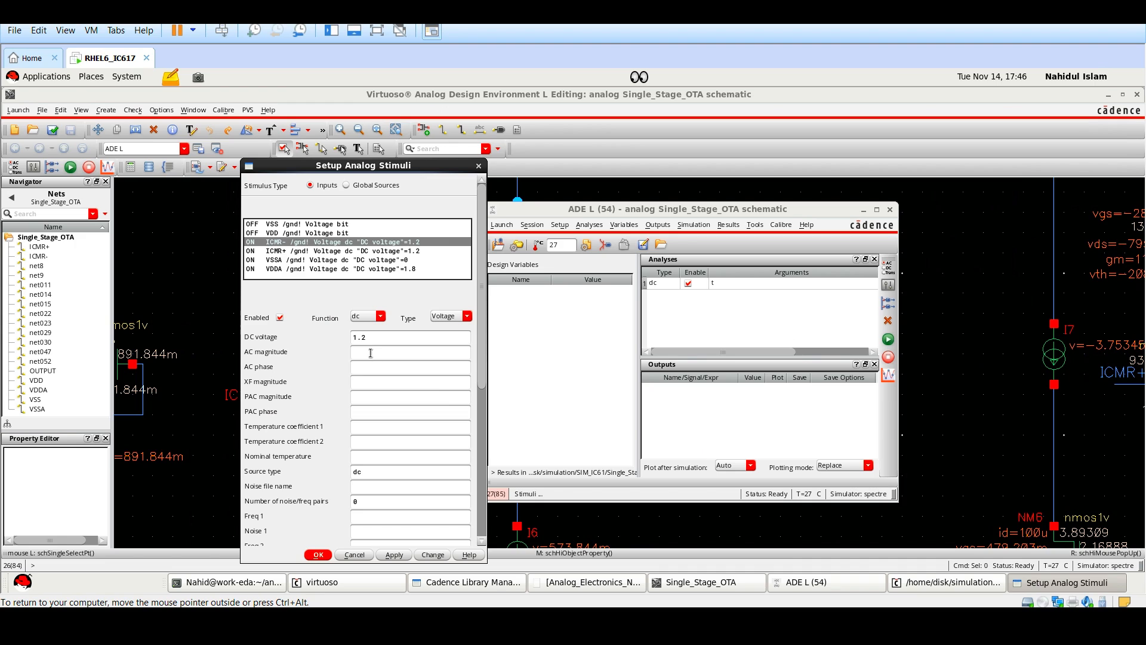
left_click_drag(380, 338, 327, 333)
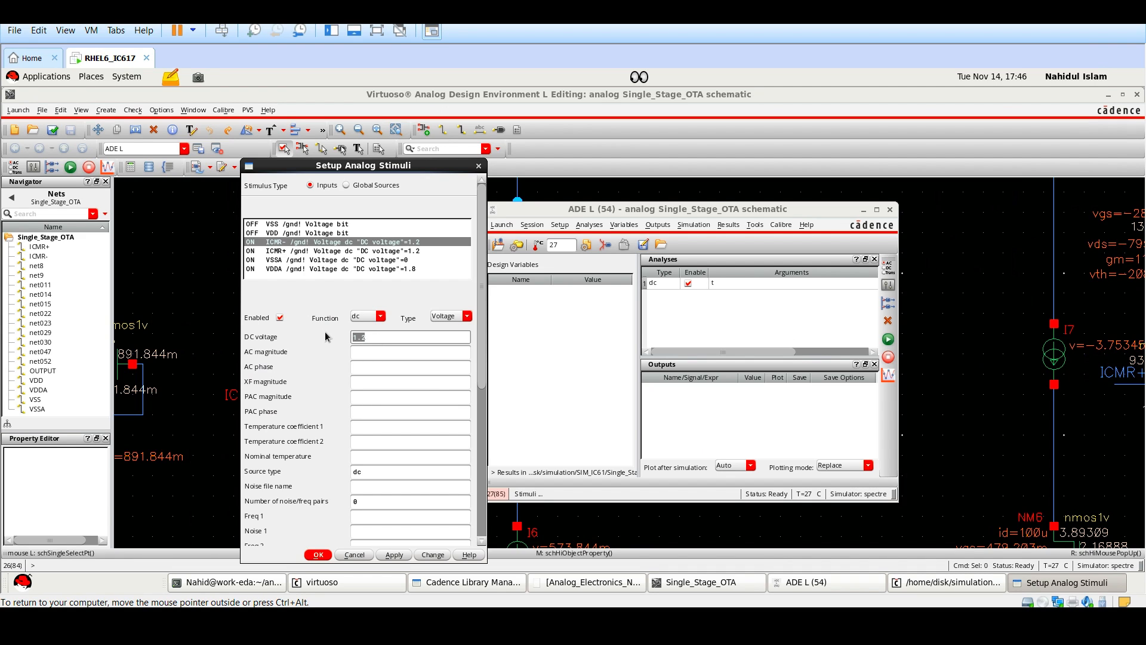
type("0.75")
left_click(394, 555)
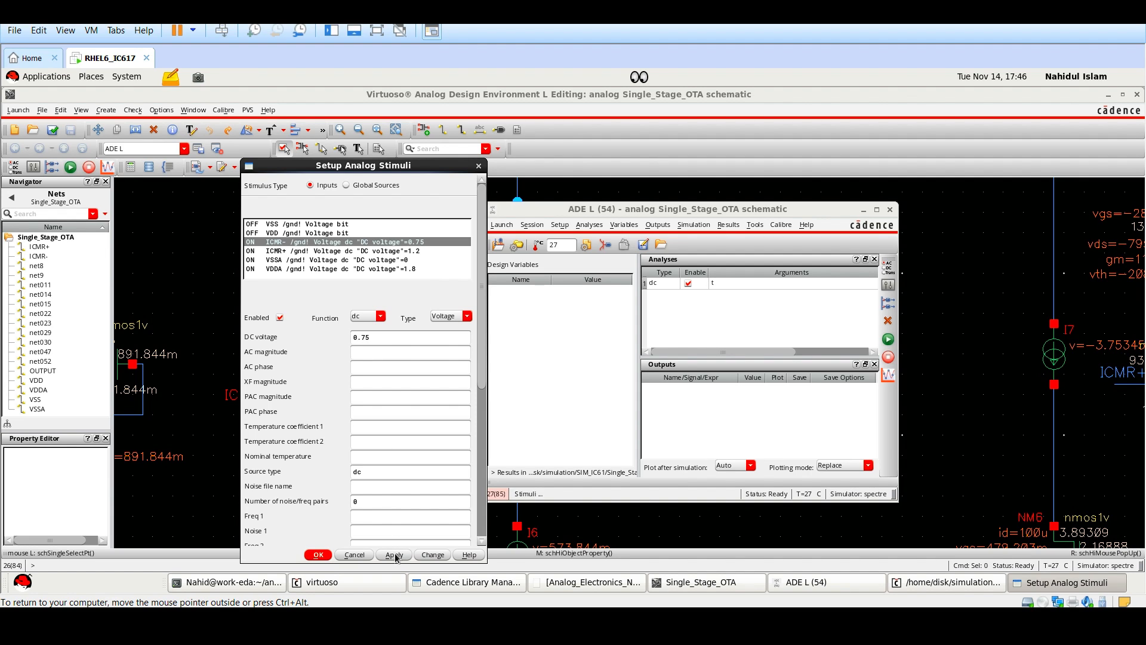
Step: Set the ICMR+ input stimulus to a DC voltage of 0.75 and accept the stimuli setup
left_click(341, 251)
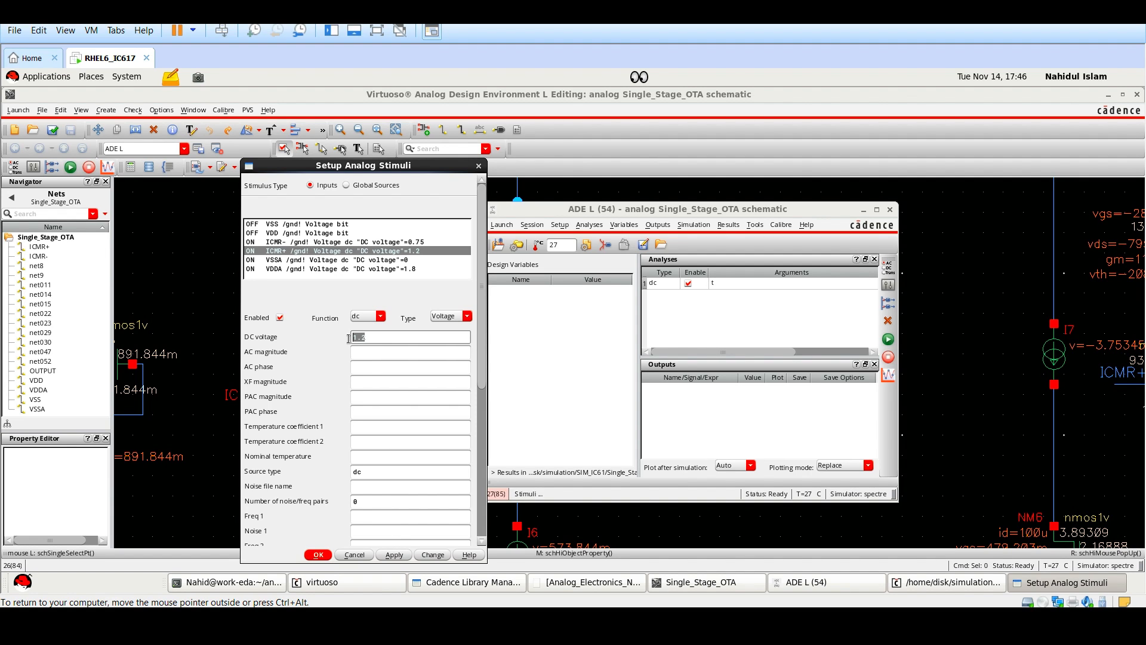
type("0.75")
left_click(394, 555)
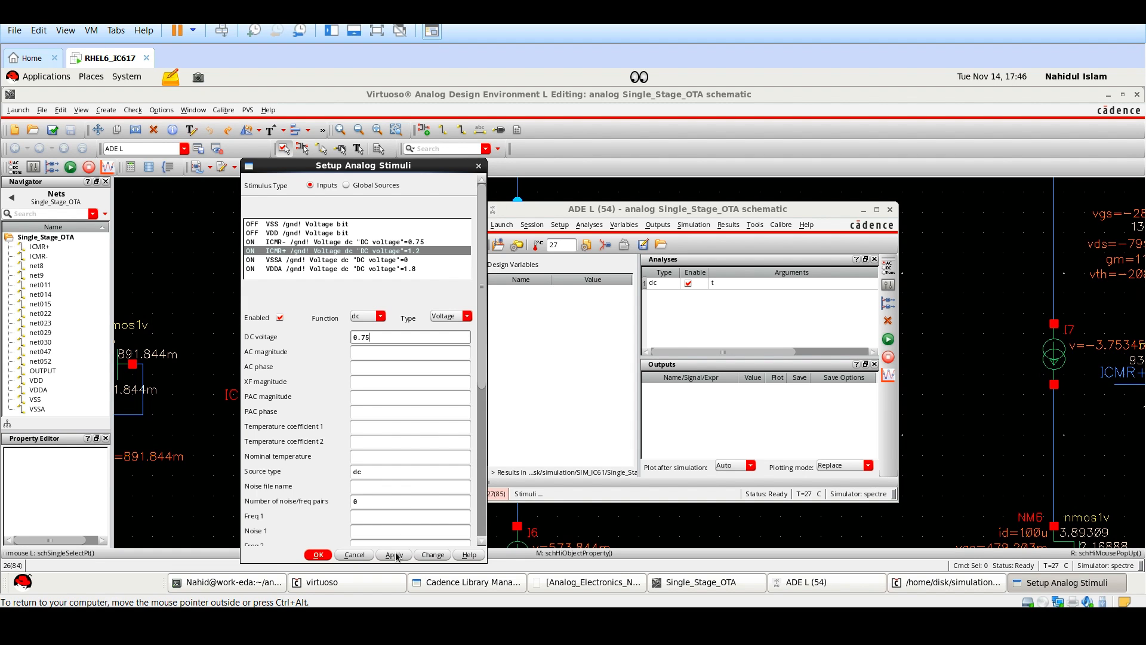
left_click(319, 555)
Step: Rerun the DC simulation with the minimum ICMR inputs and uncover NM1 and NM2 to examine their threshold voltages
left_click(888, 339)
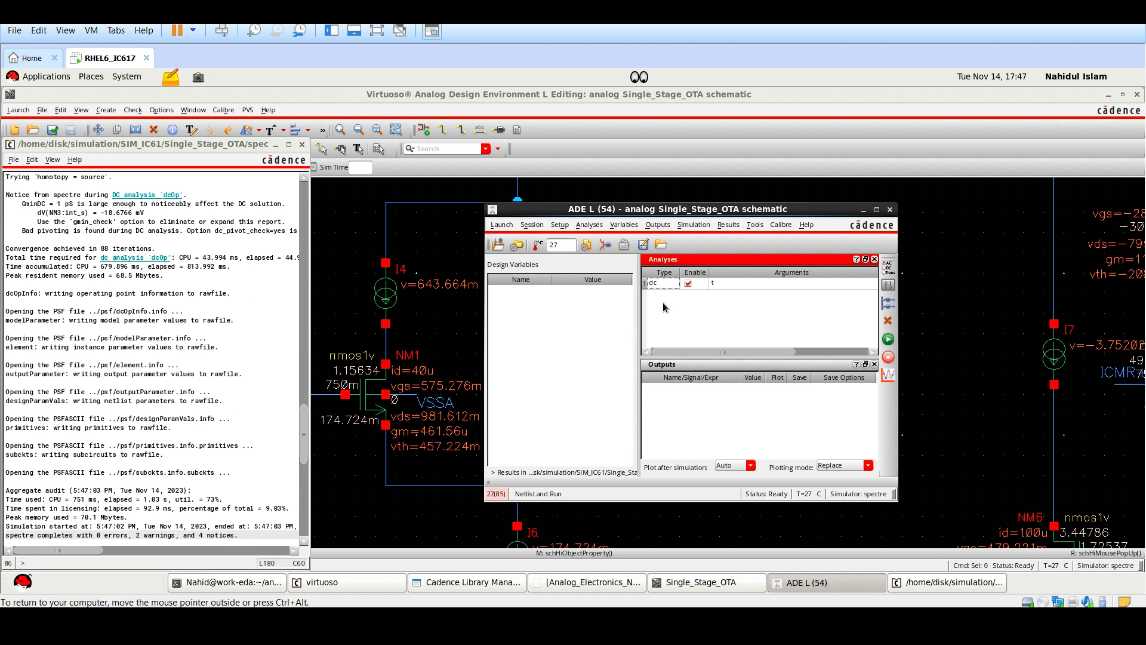
left_click_drag(564, 215, 725, 223)
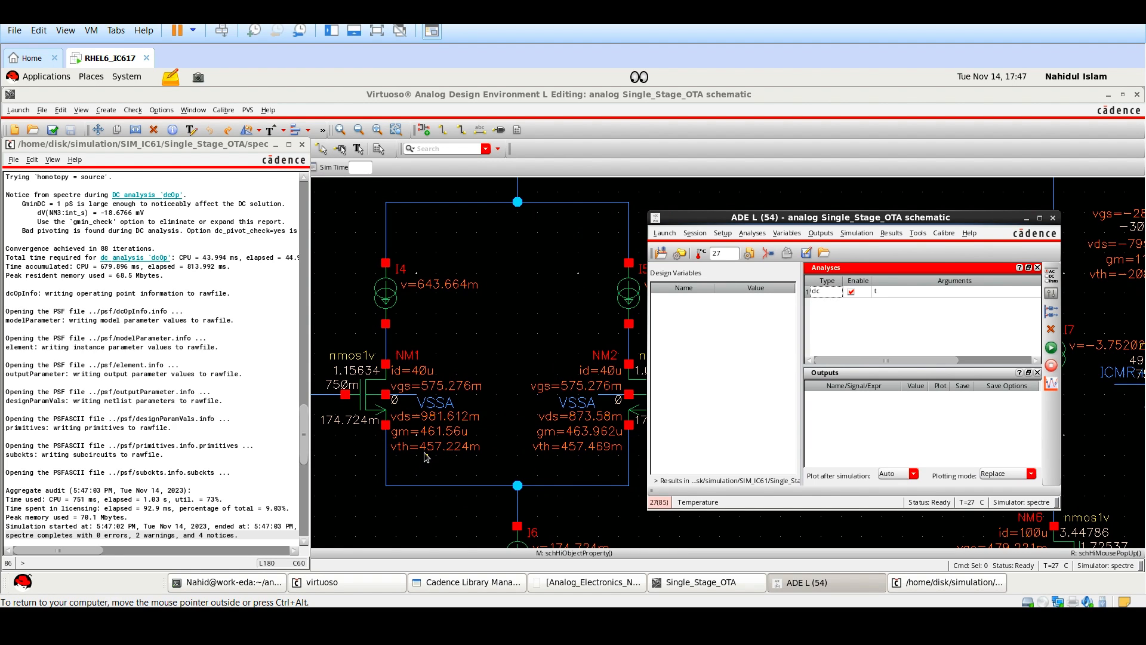
Step: Switch to Excel and enter NM1's simulated threshold voltage, 457.22 mV, as the VTn(Min) millivolt value in the Threshold Voltage Extraction table
mouse_move(782, 626)
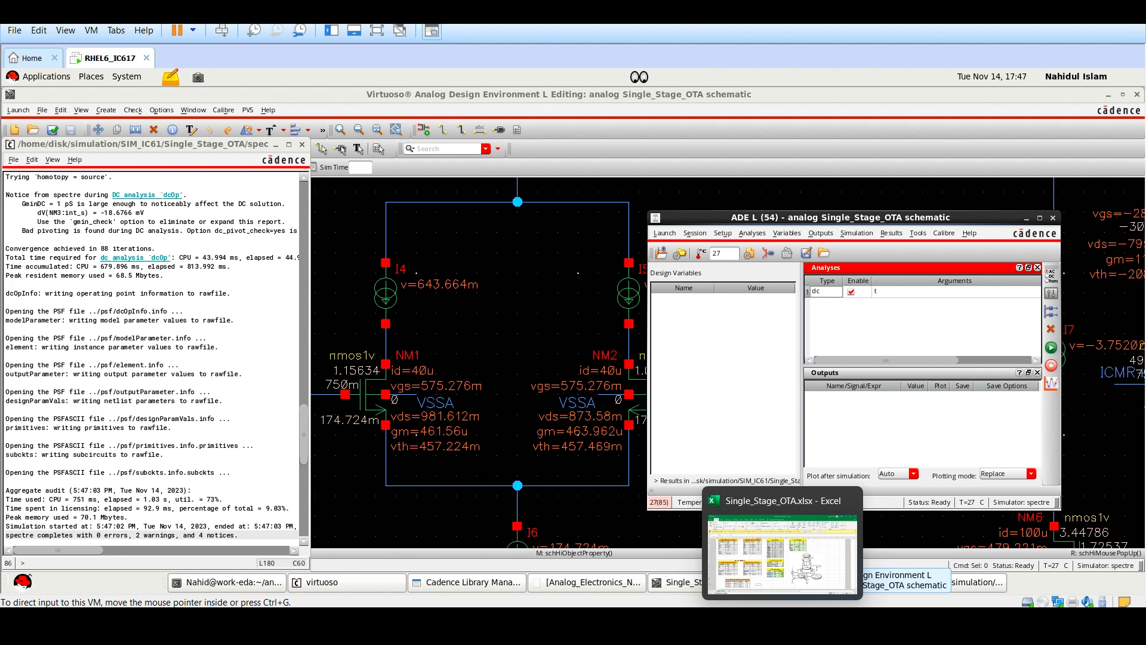
left_click(782, 552)
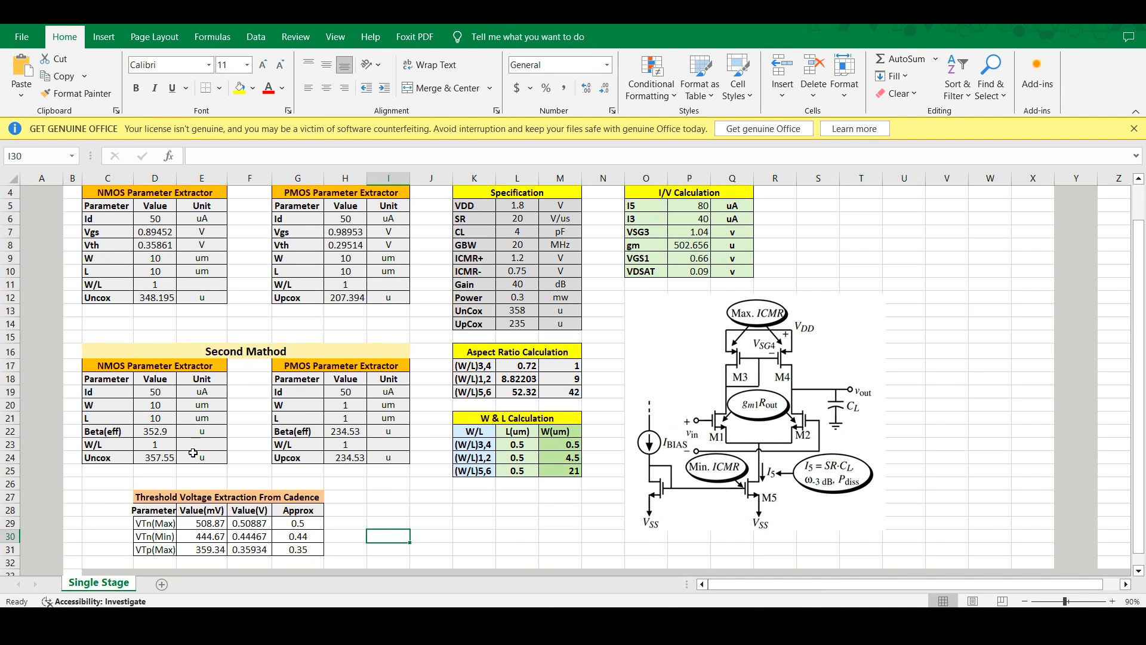
scroll(245, 499, "down", 1)
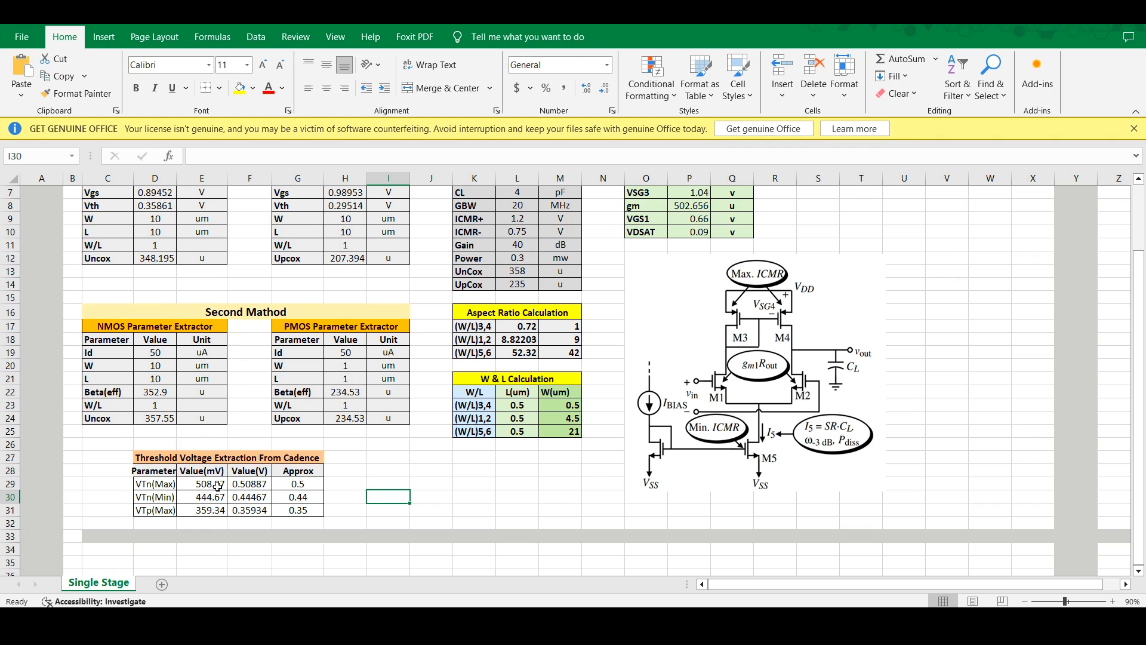
left_click(214, 497)
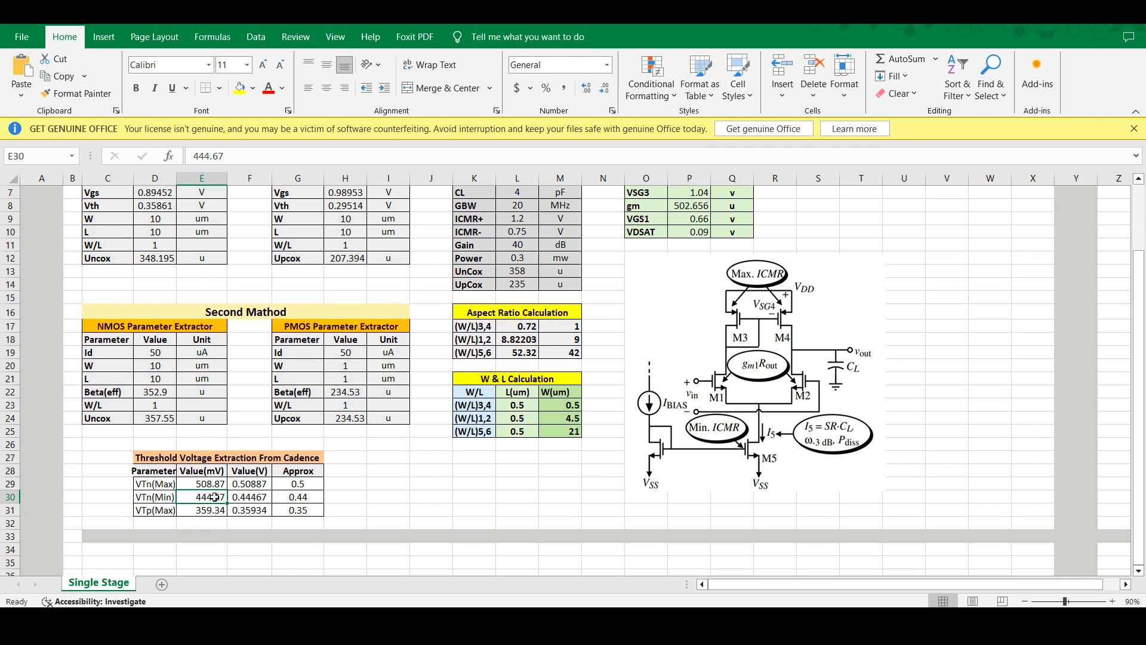
type("4")
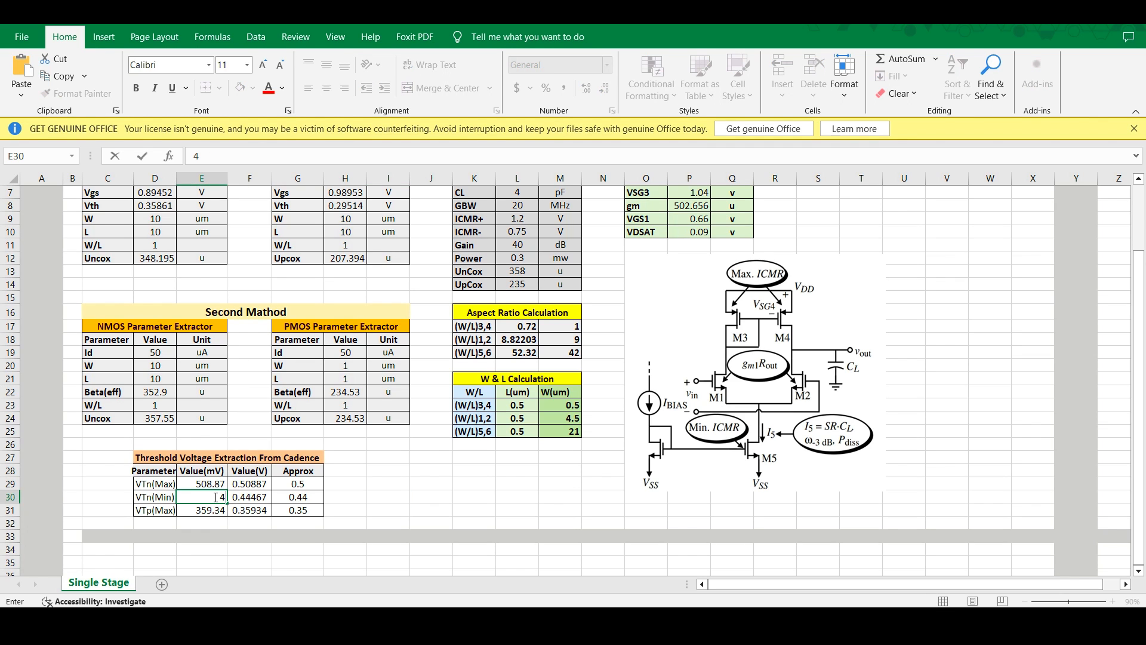
type("57")
key("alt+Tab")
key("alt+Tab")
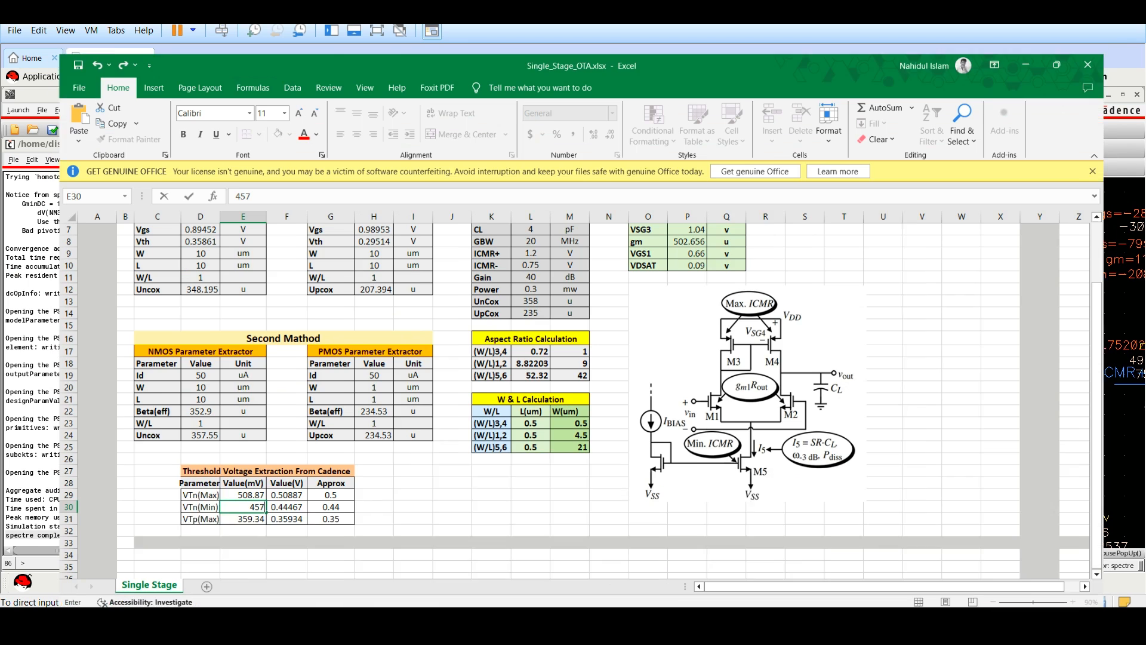
type(".")
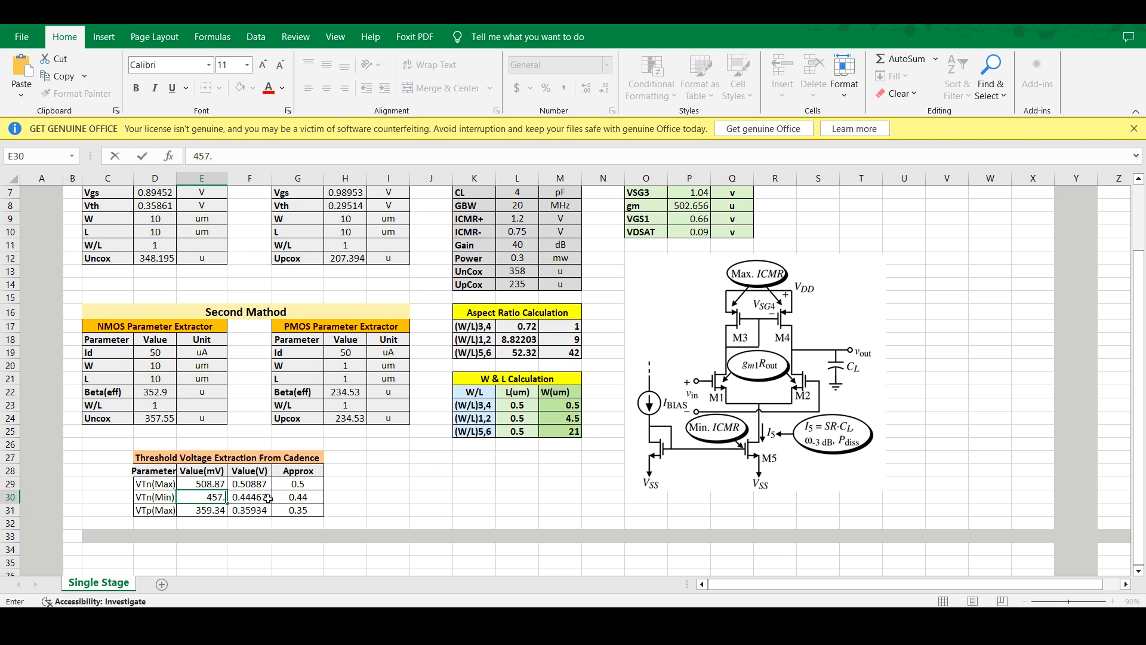
type("22")
left_click(414, 496)
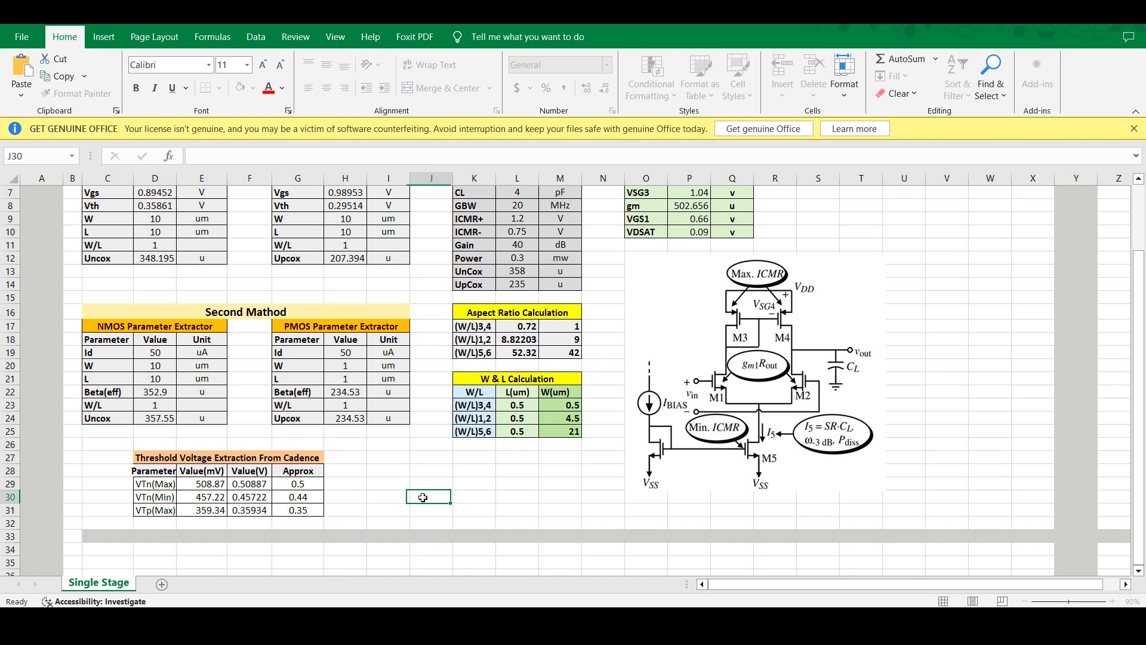
Step: Set the approximate VTn(Min) value in the Threshold Voltage Extraction table to 0.45
left_click(307, 497)
double_click(307, 497)
key("BackSpace")
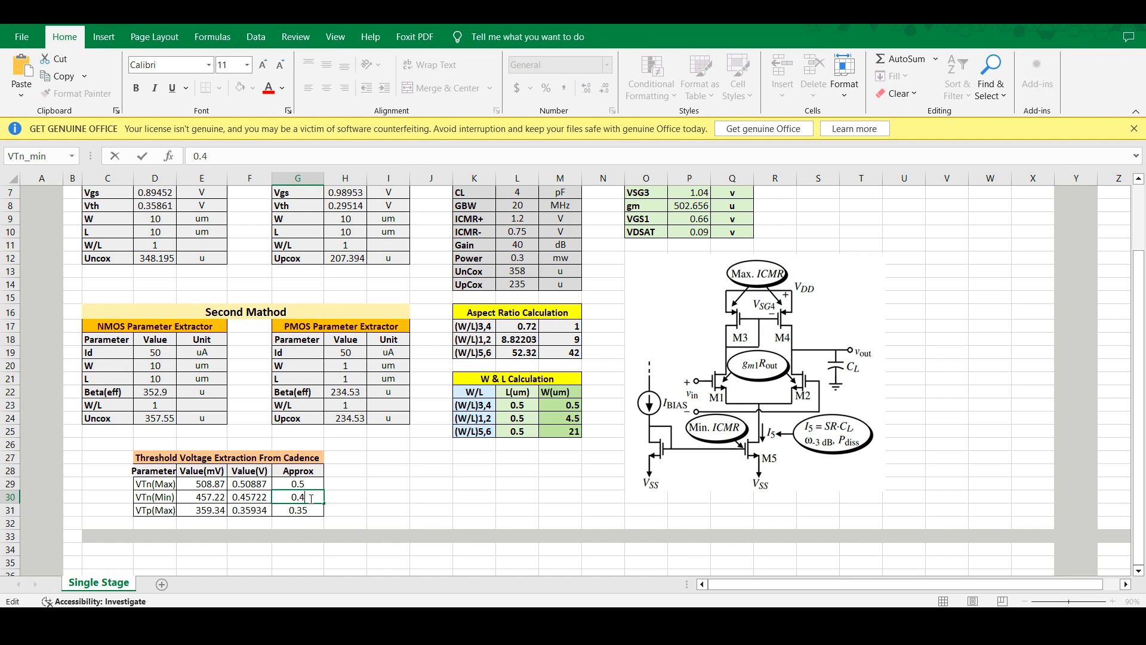
type("5")
left_click(412, 498)
Step: Switch to the Analog_Electronics_Note PDF and underline "W3/L3 (W4/L4)" in the third calculation's heading on page 4 with the pen
scroll(418, 495, "up", 1)
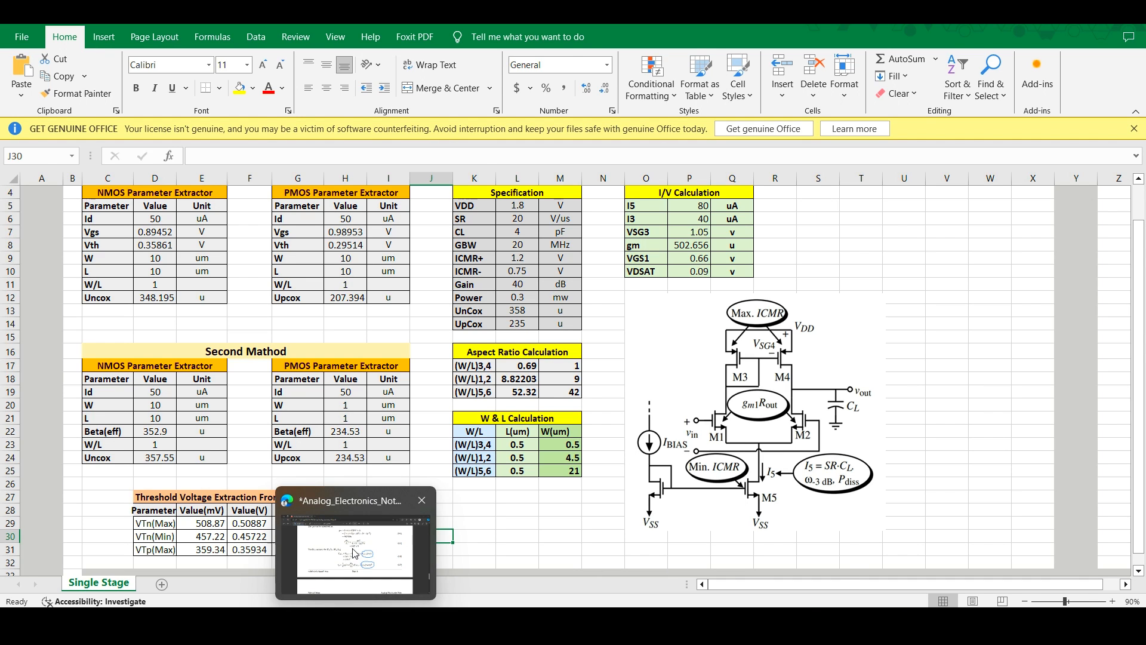
left_click(355, 553)
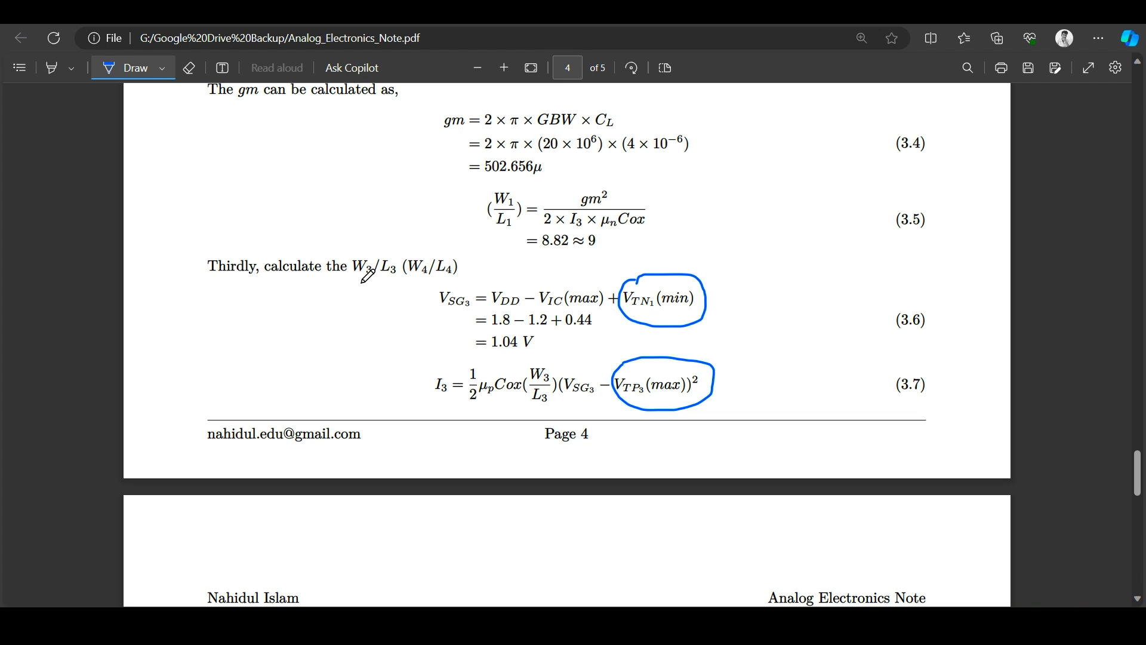
left_click_drag(355, 280, 447, 280)
scroll(406, 365, "up", 5)
scroll(402, 363, "down", 7)
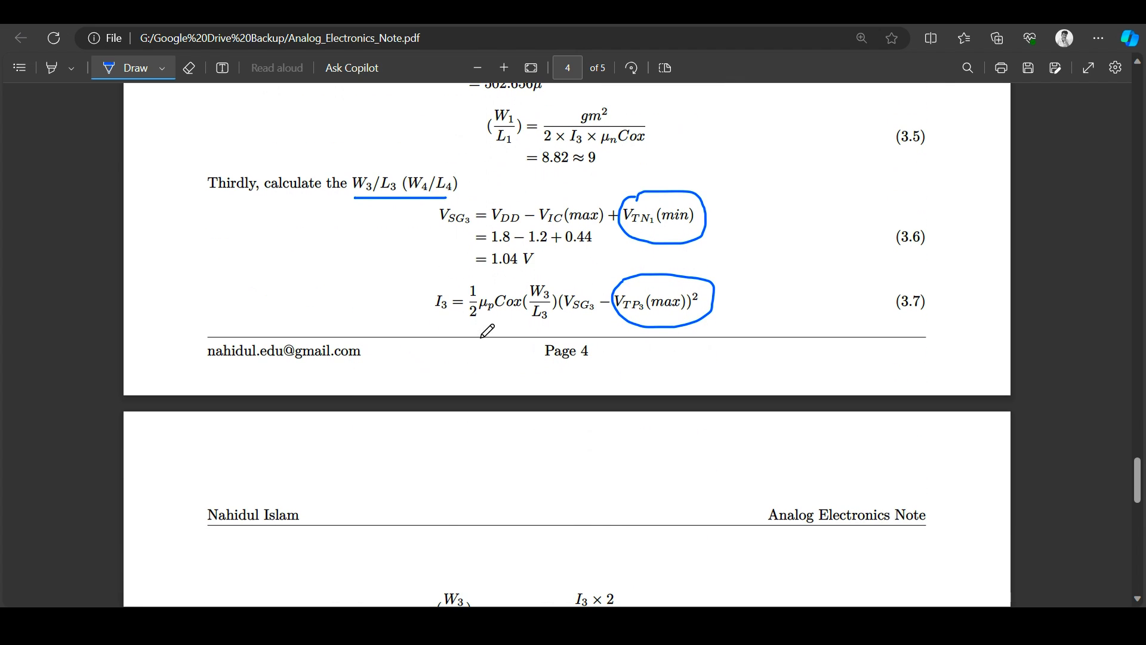